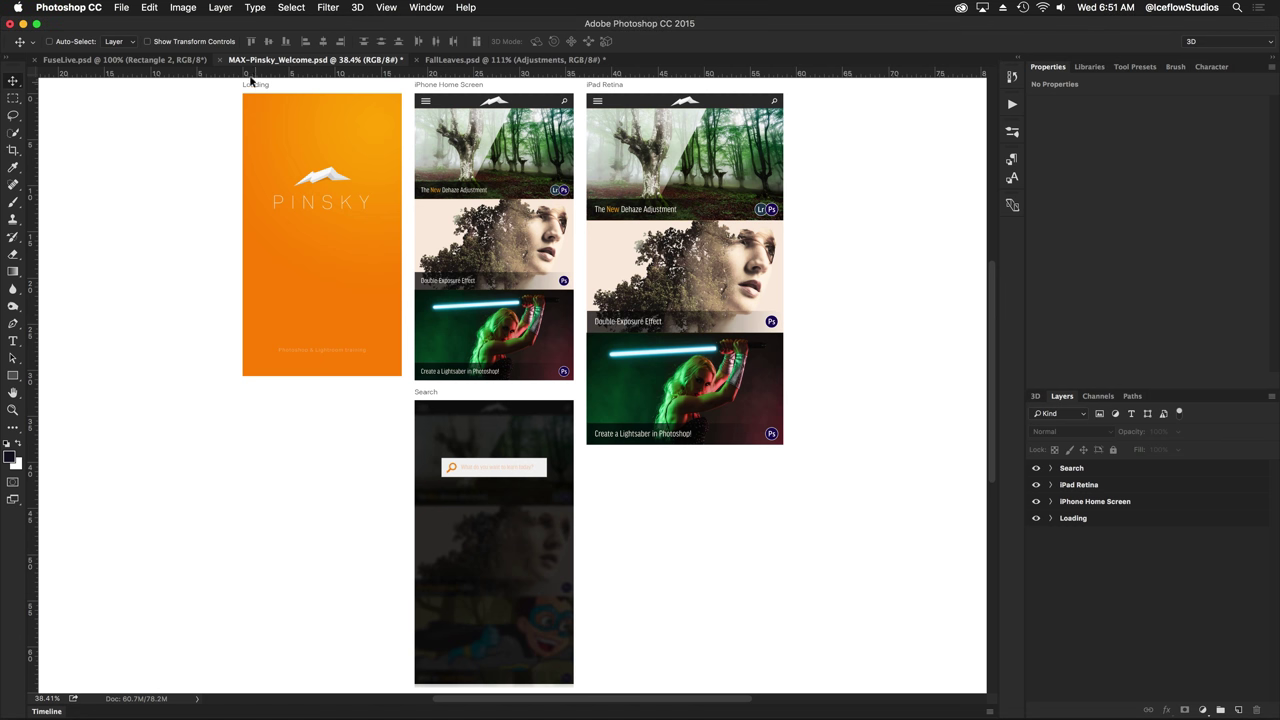
Select the Loading artboard and add a blank iPhone 6 Plus-size Artboard 1 on its left
left_click(251, 83)
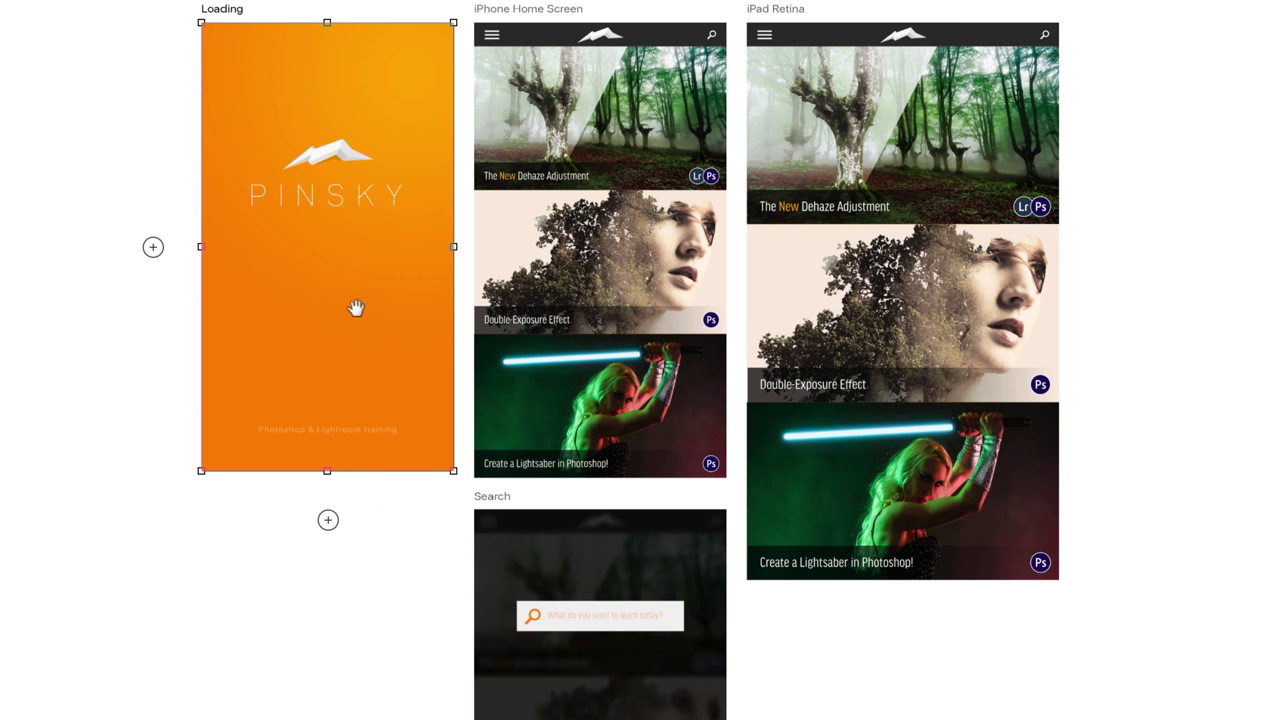
left_click_drag(354, 306, 357, 352)
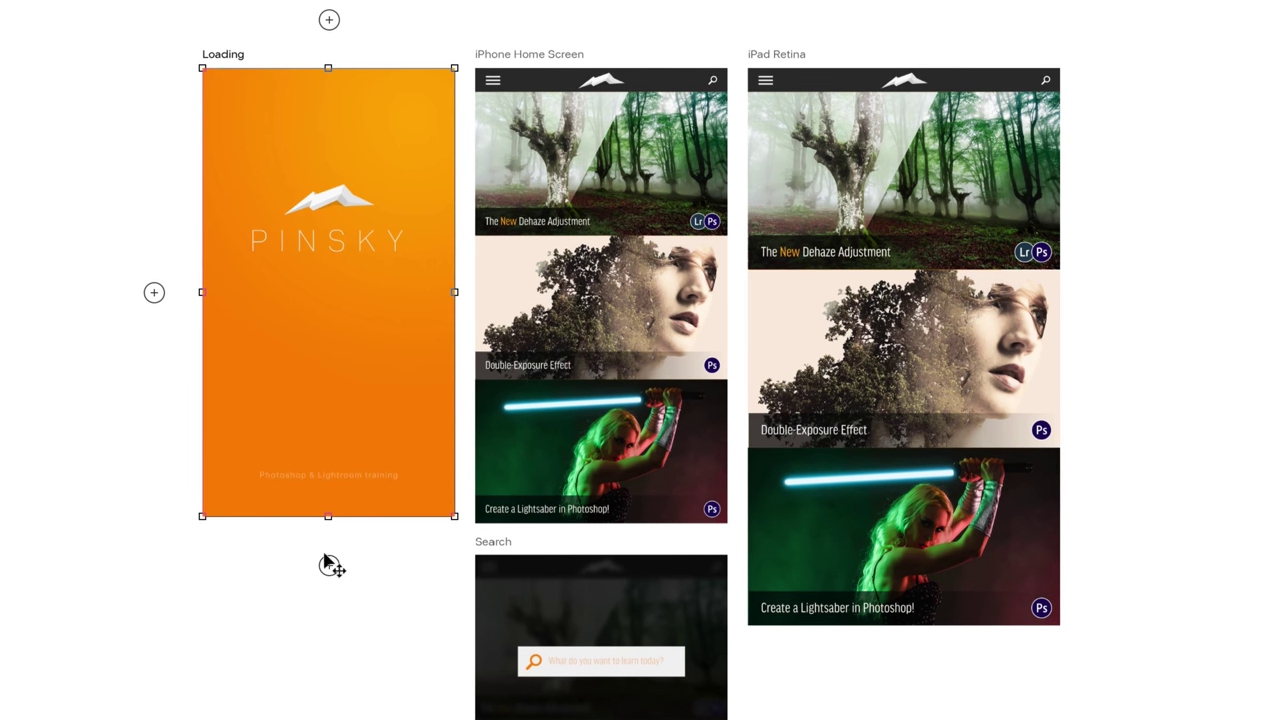
left_click(776, 54)
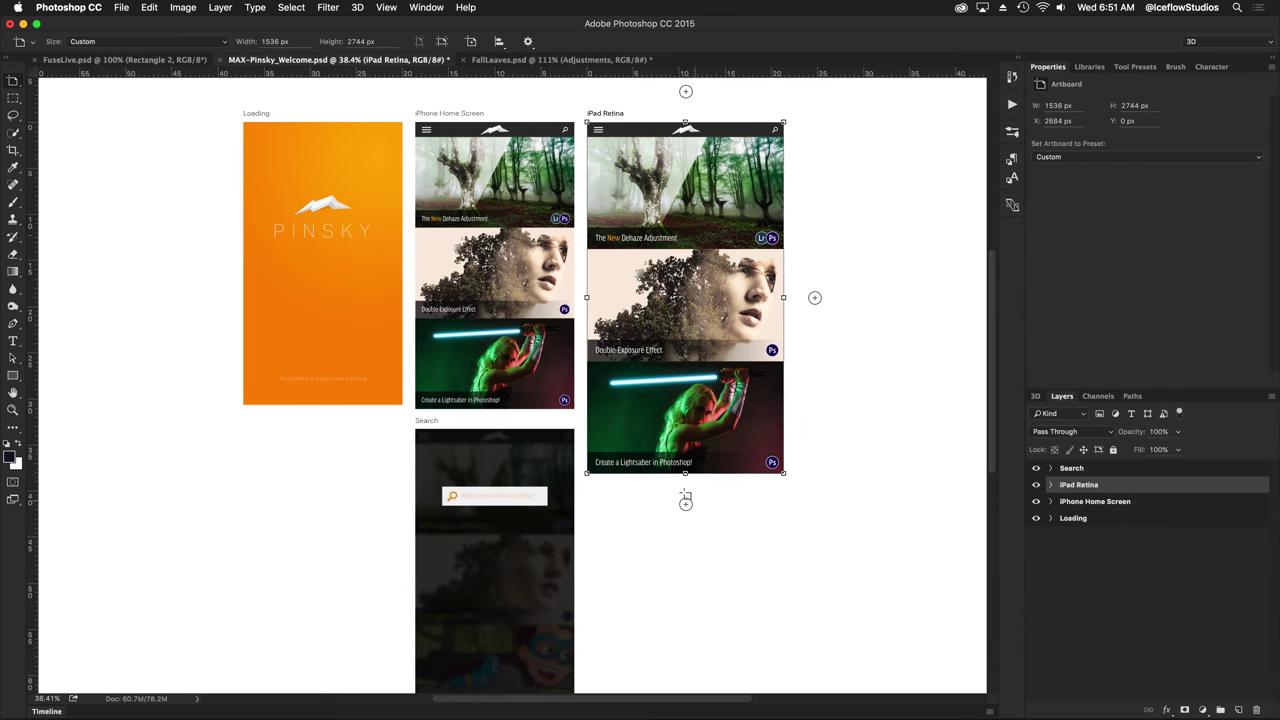
left_click(266, 116)
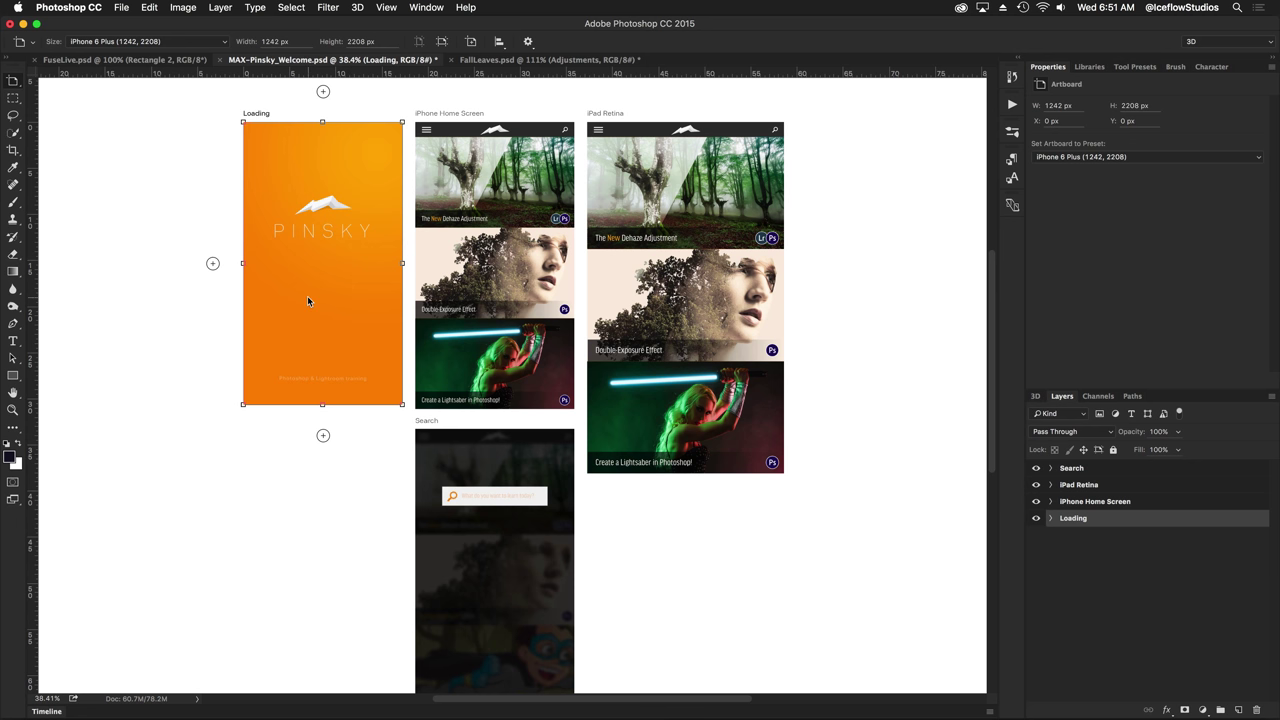
left_click(212, 264)
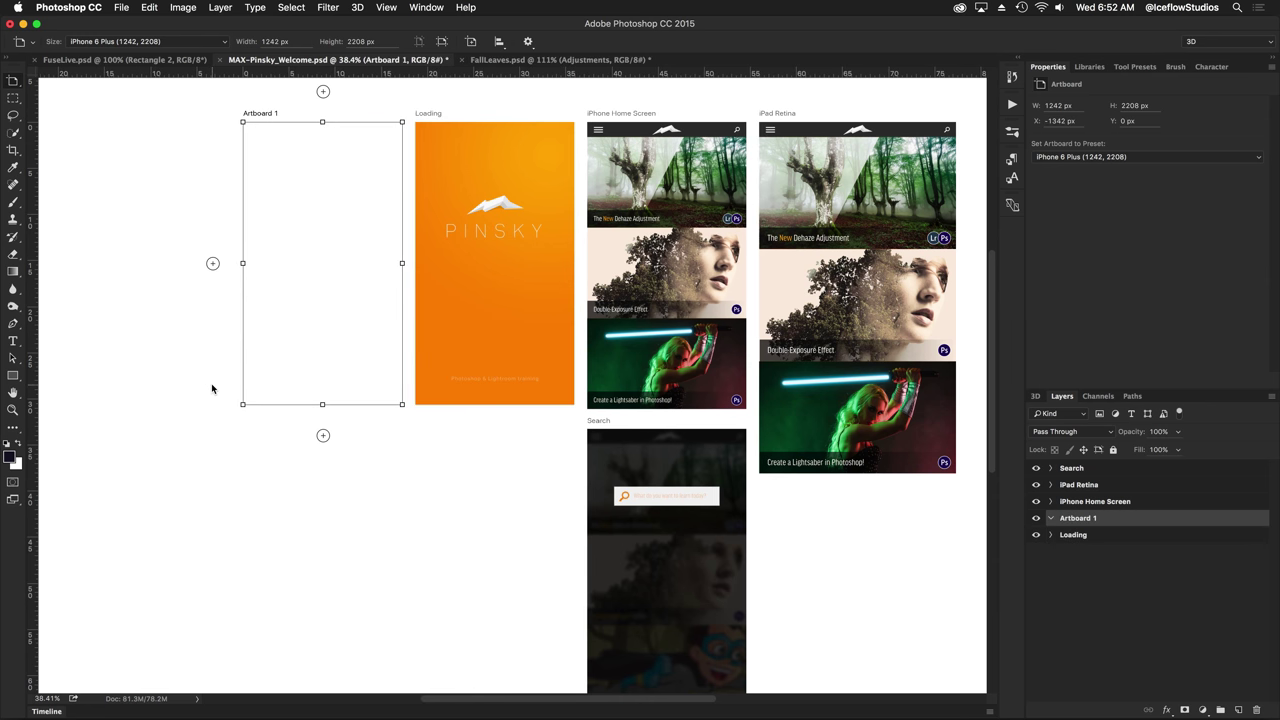
Undo the blank Artboard 1 and duplicate Loading as a Loading copy artboard to its left
key("Delete")
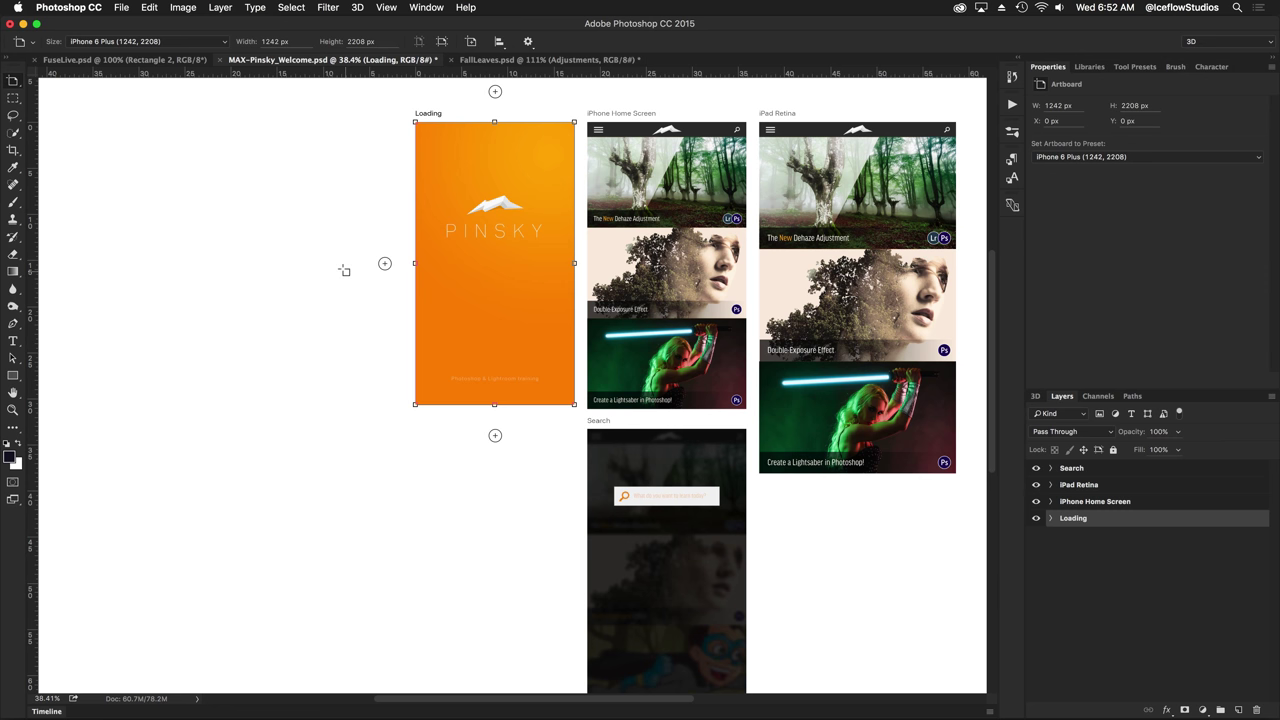
left_click(384, 263, "alt")
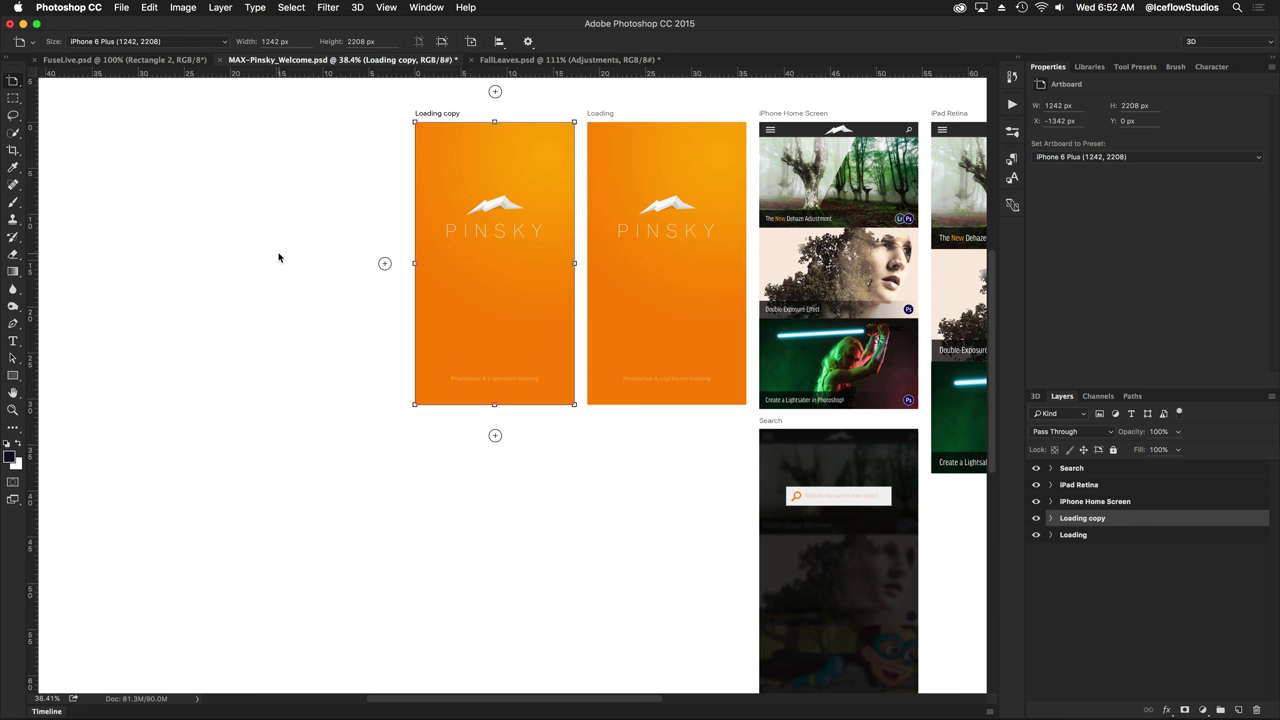
Resize Loading copy to the iPad Retina preset (1536×2048) and move it further left
left_click(221, 43)
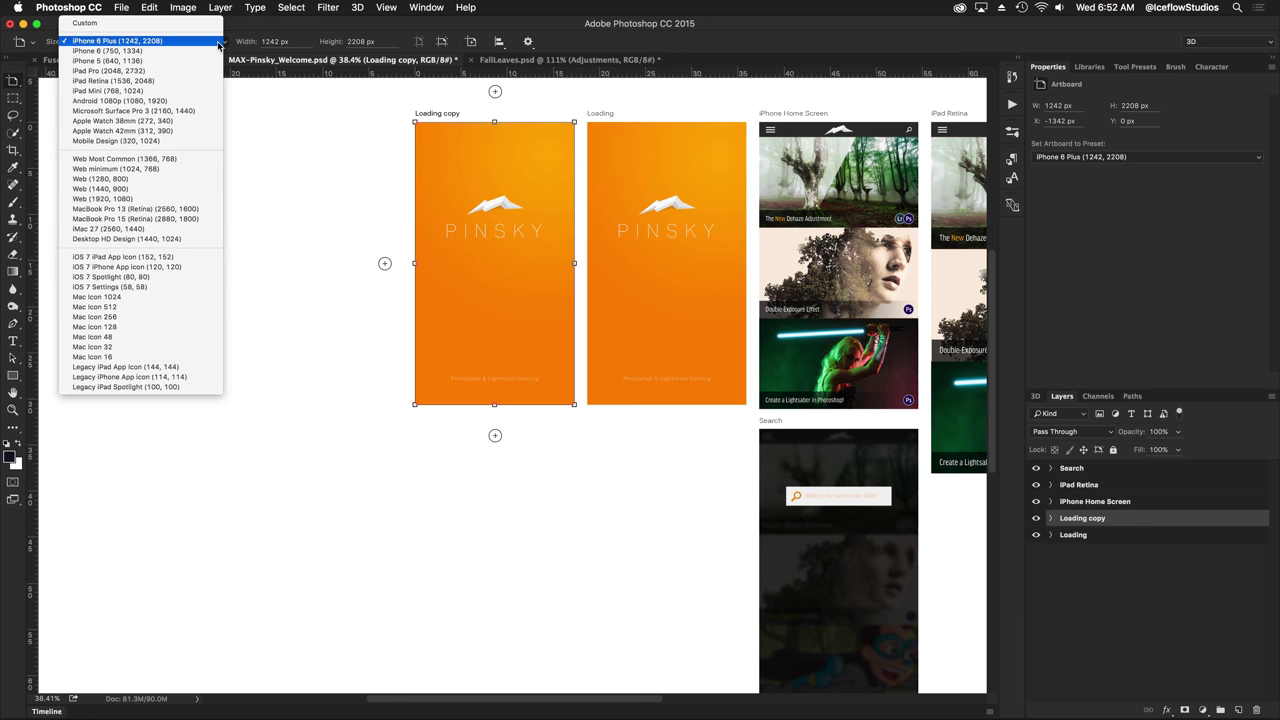
left_click(178, 82)
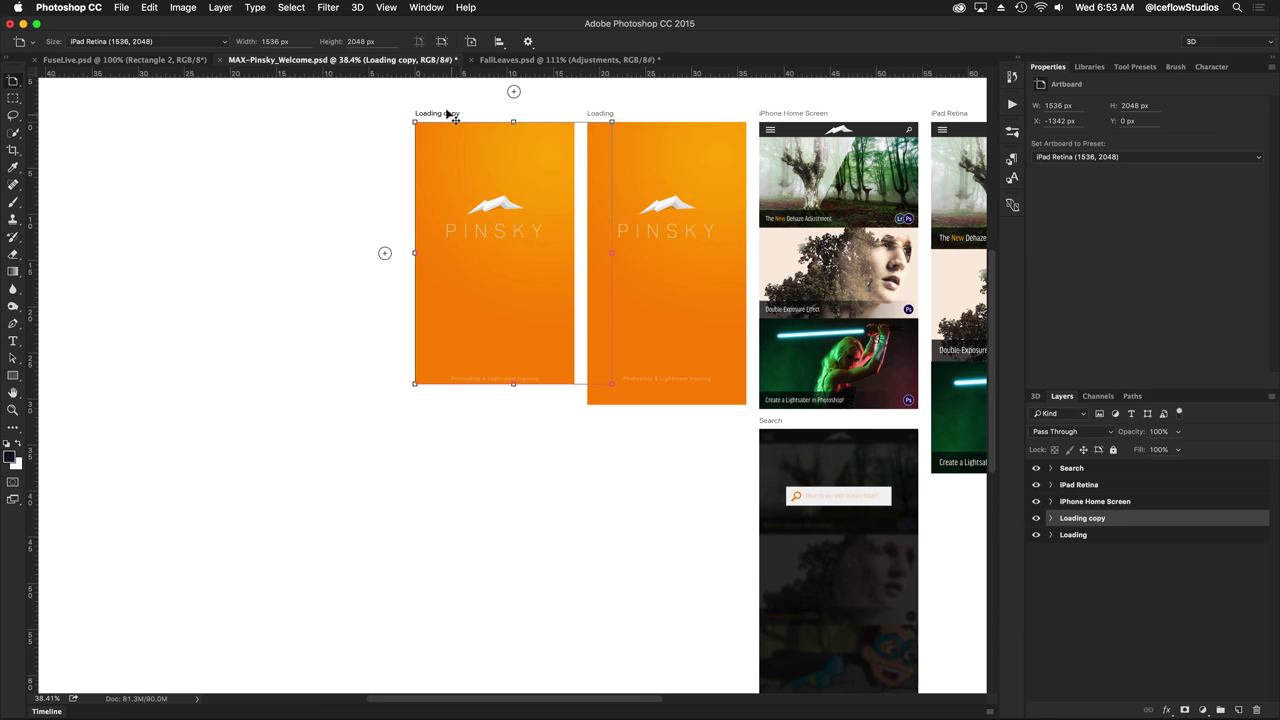
left_click_drag(447, 113, 408, 113)
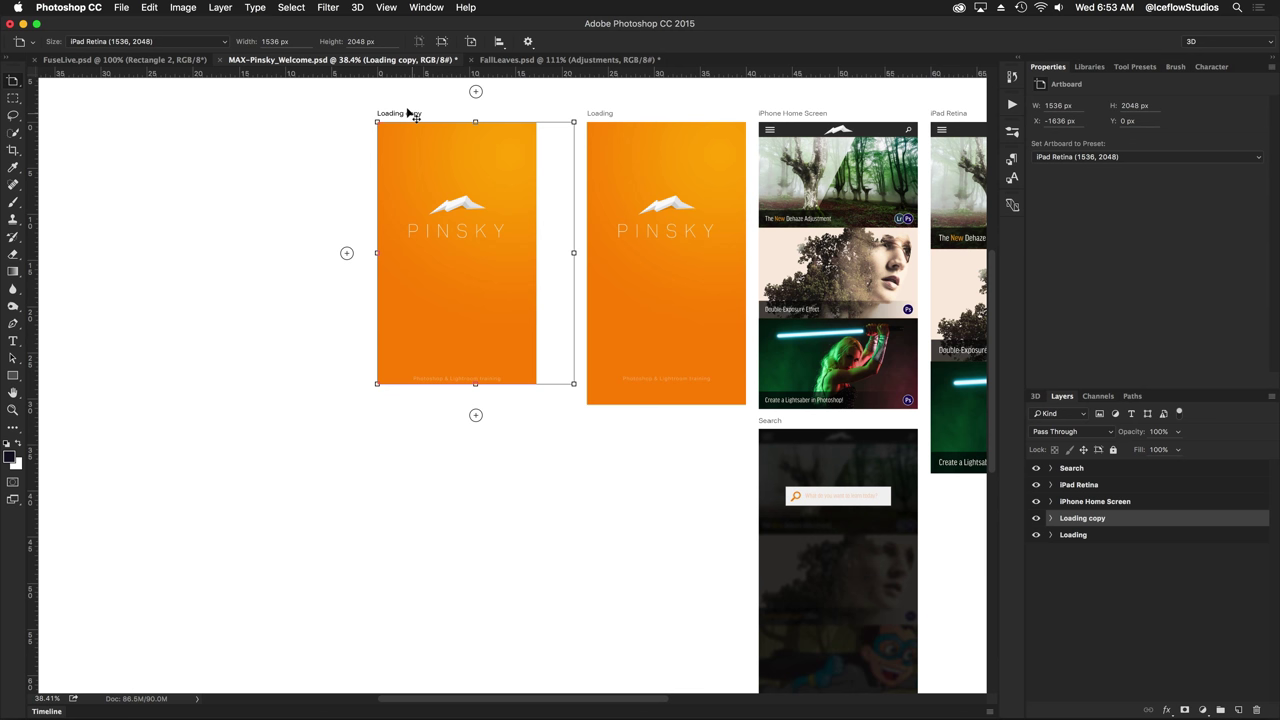
Scale the Iceflow Logo through Layer 2 layers up to about 123%
left_click(1050, 518)
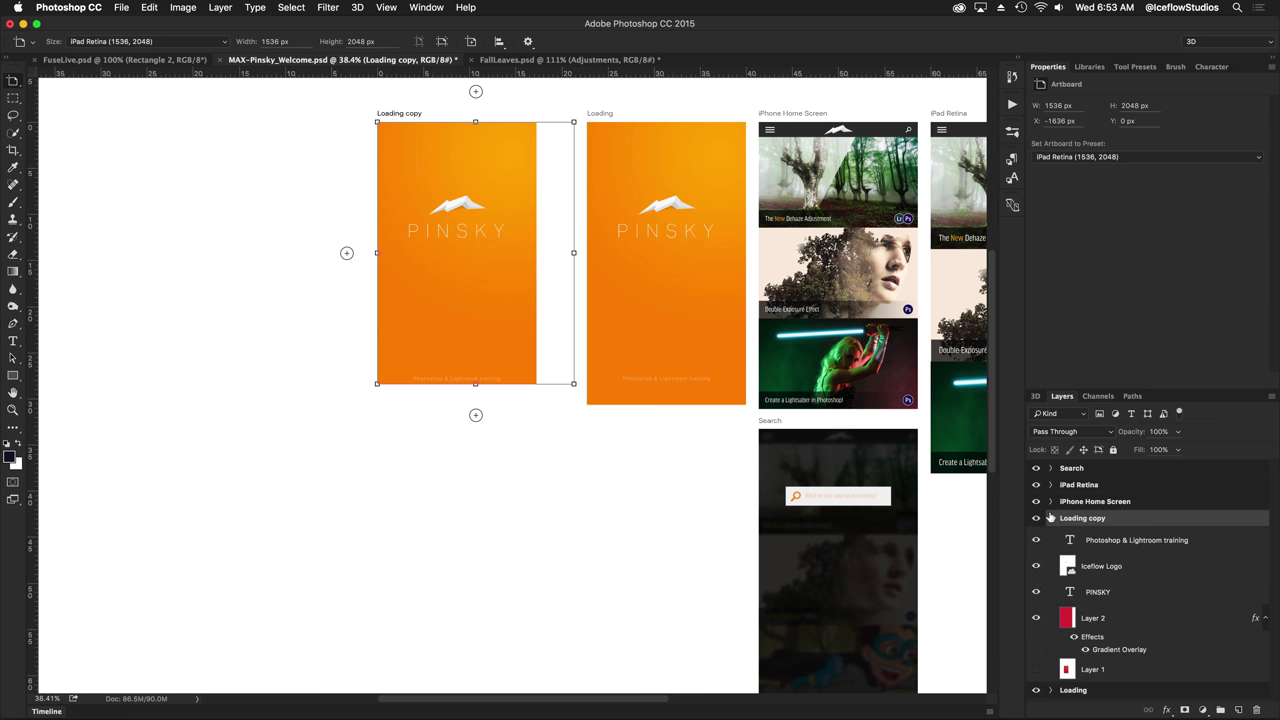
key("v")
left_click(1145, 565)
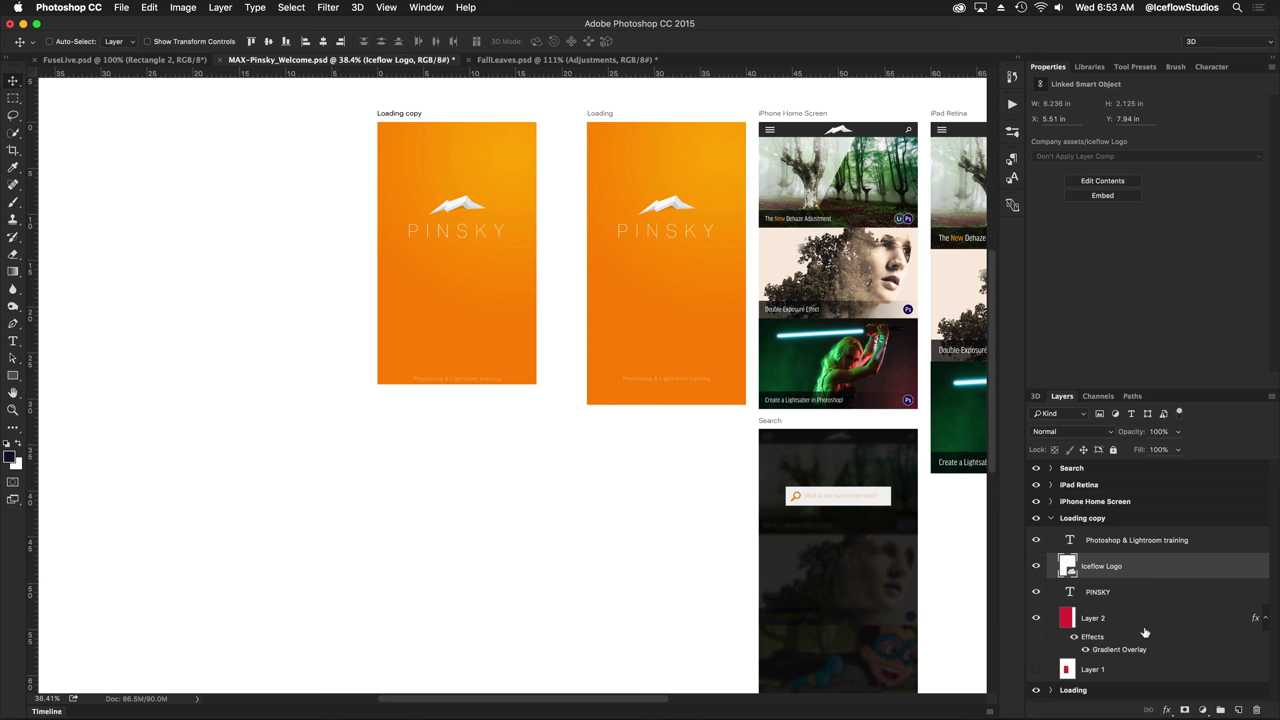
left_click(1146, 622, "shift")
key("super+t")
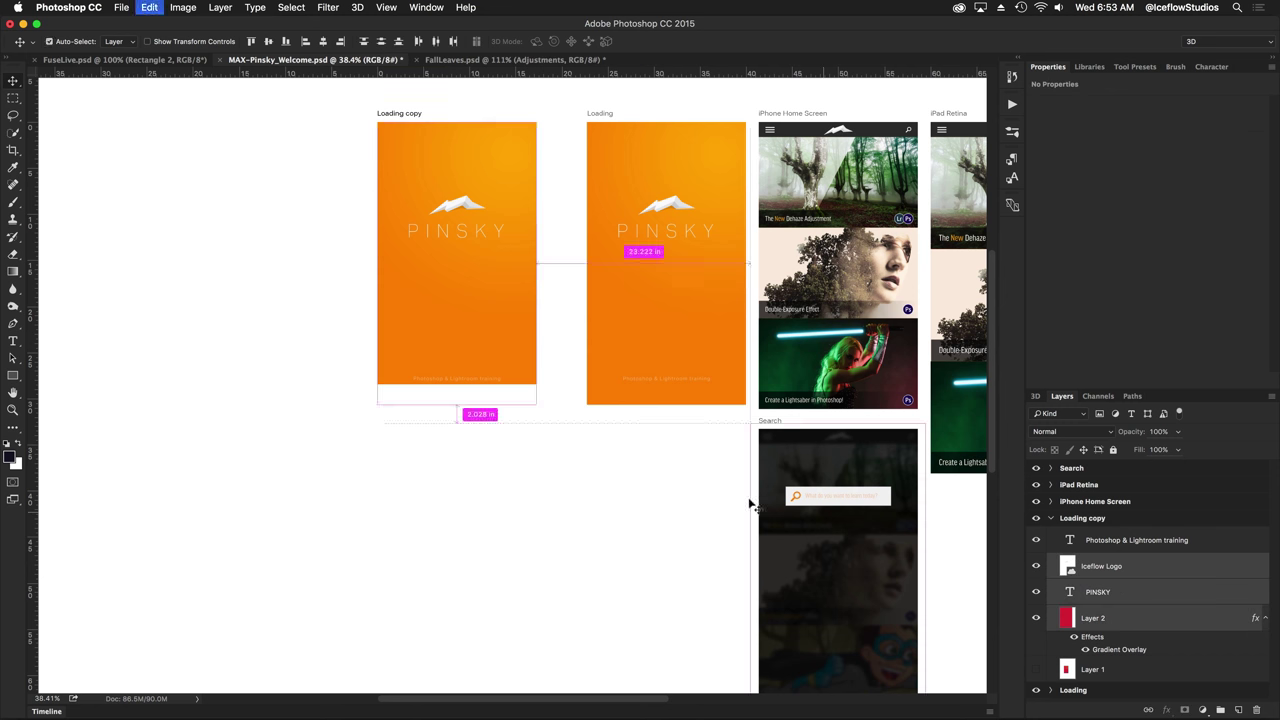
left_click_drag(531, 397, 594, 455)
key("Return")
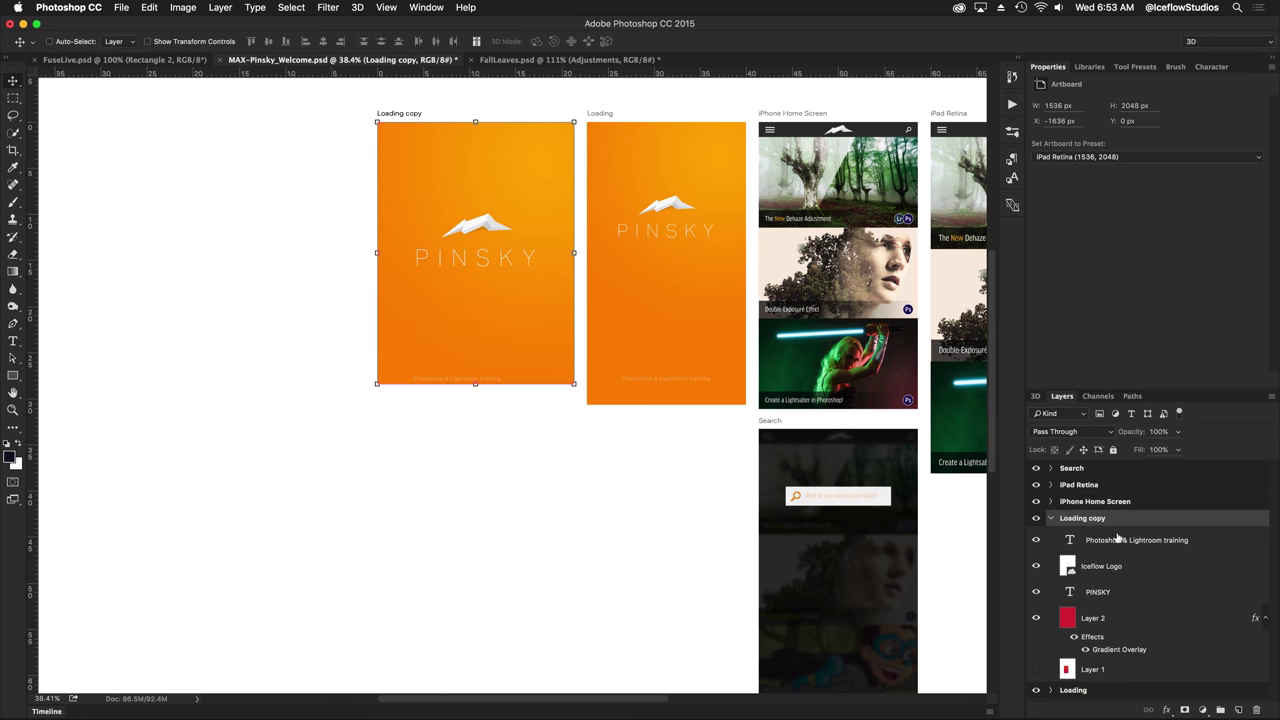
Centre the Photoshop & Lightroom training text horizontally on the artboard
left_click(482, 377)
key("super+a")
left_click(325, 46)
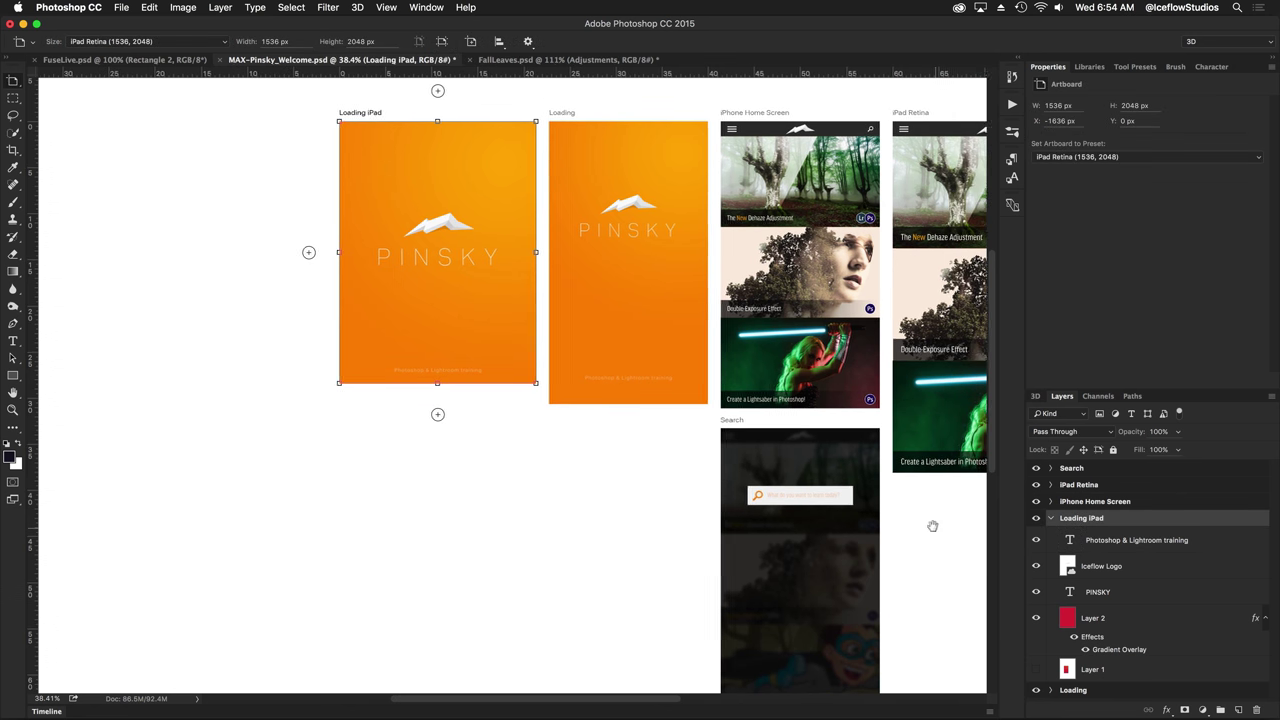
Zoom into iPhone Home Screen and add vertical guides at its edges and horizontal guides around the Double-Exposure row
left_click_drag(931, 523, 726, 513)
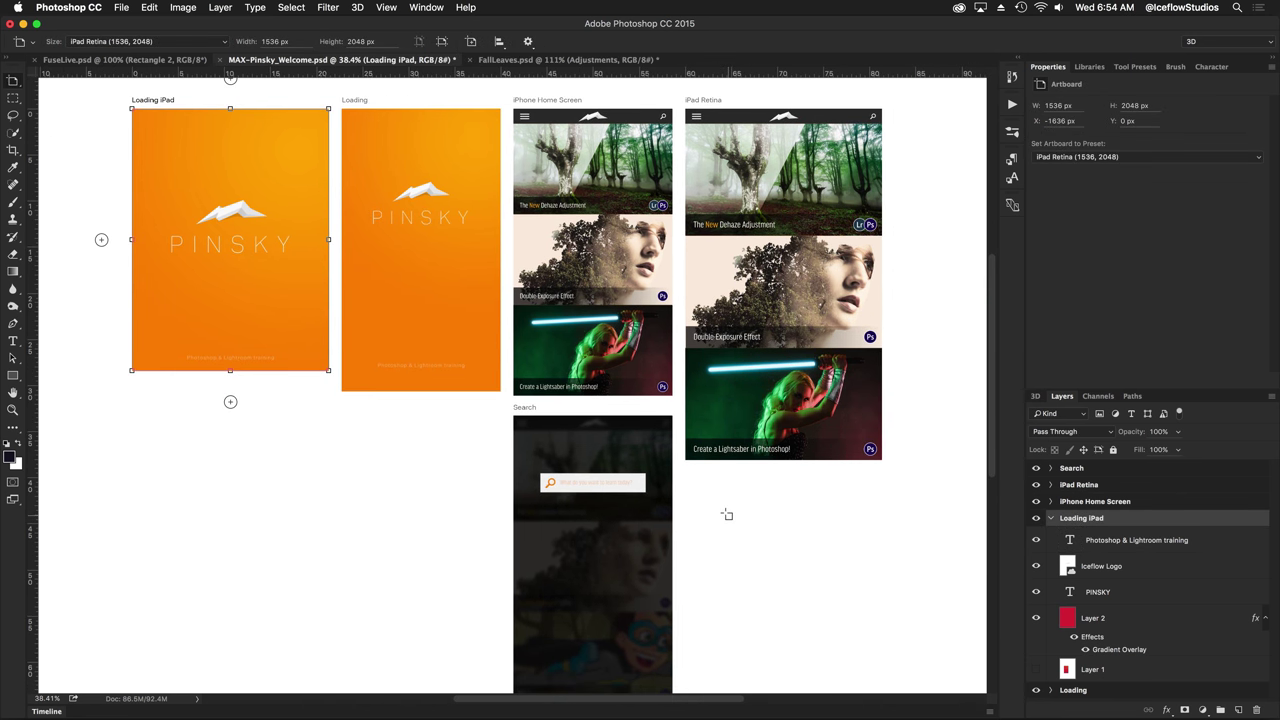
left_click(546, 99)
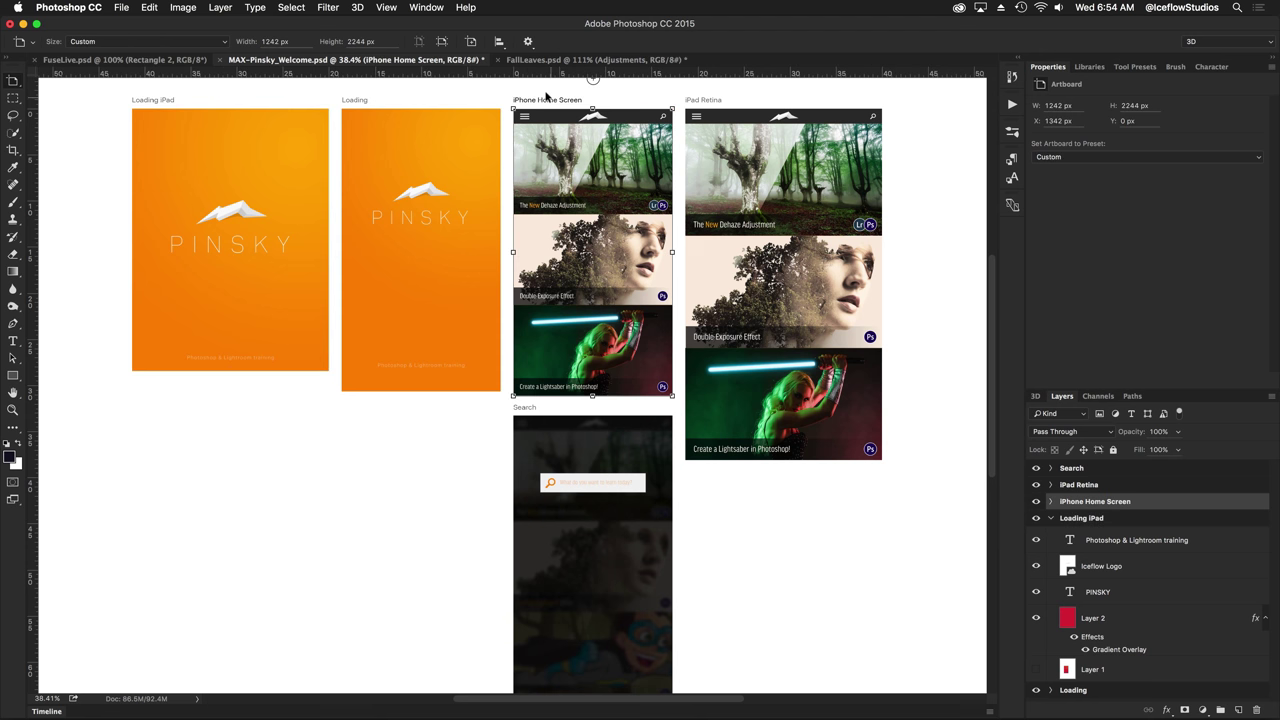
left_click(730, 165)
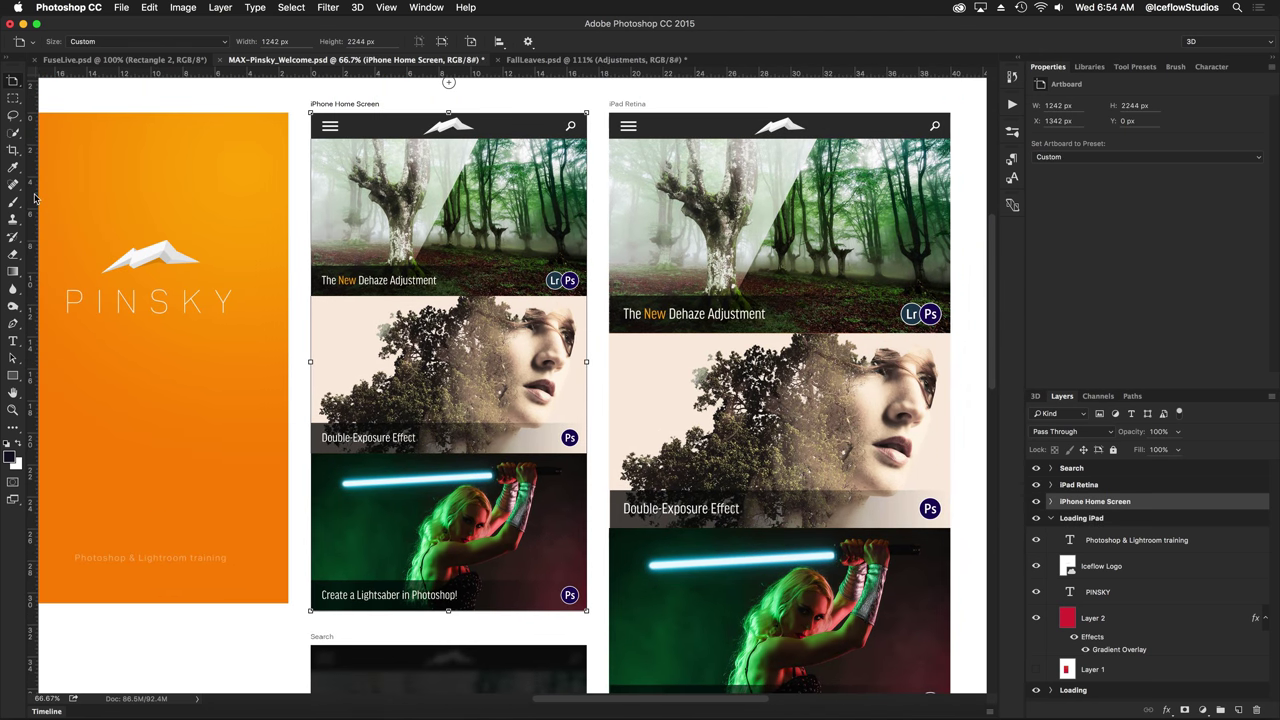
left_click_drag(33, 188, 310, 184)
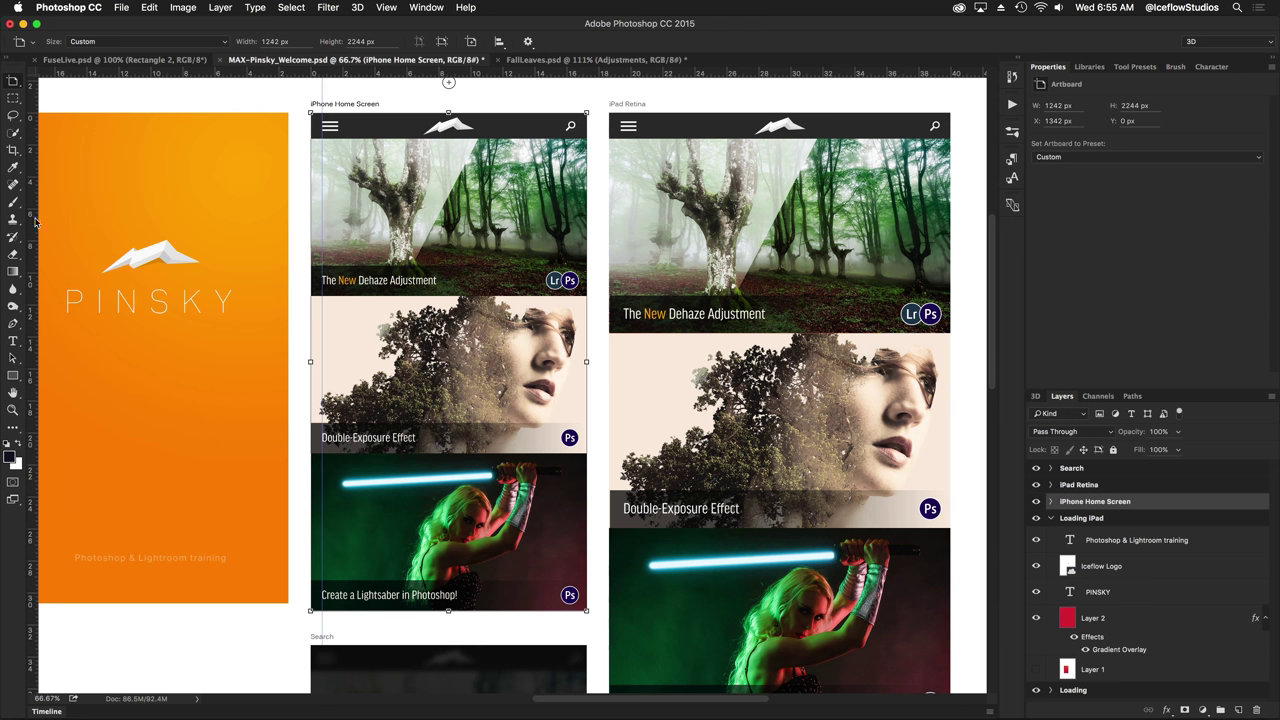
left_click_drag(34, 214, 581, 231)
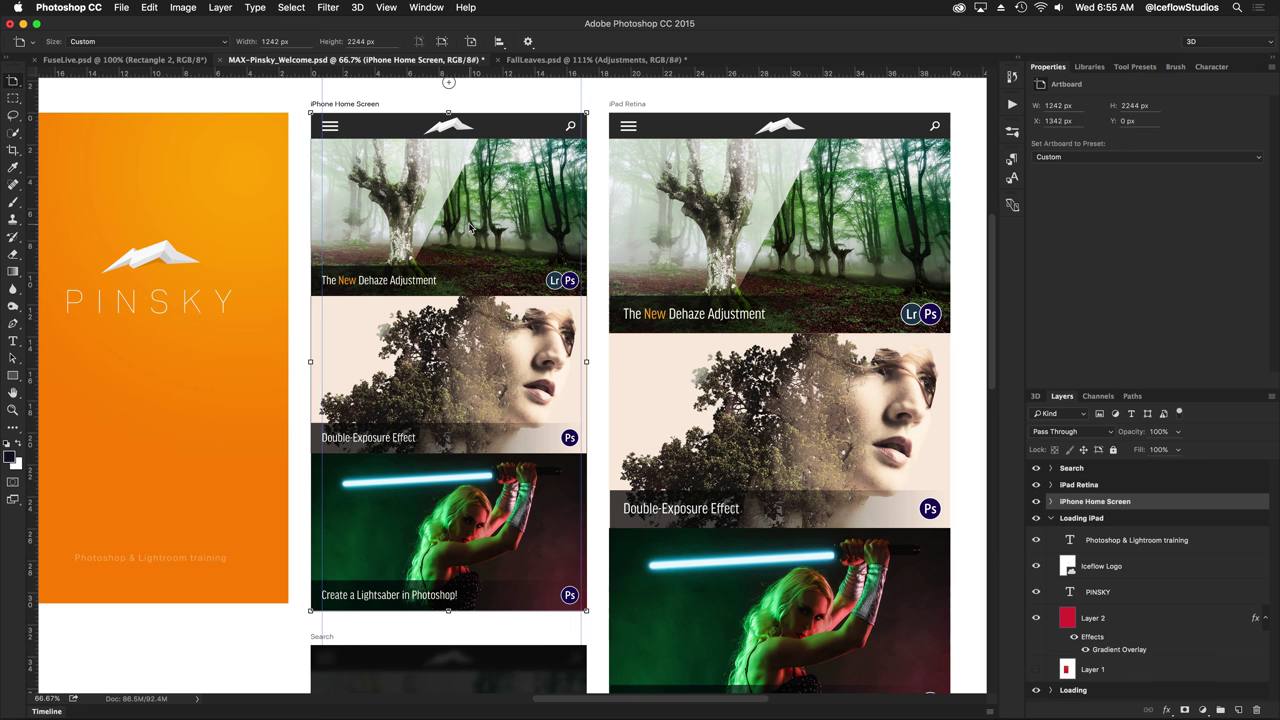
left_click_drag(473, 74, 495, 297)
left_click_drag(493, 75, 532, 453)
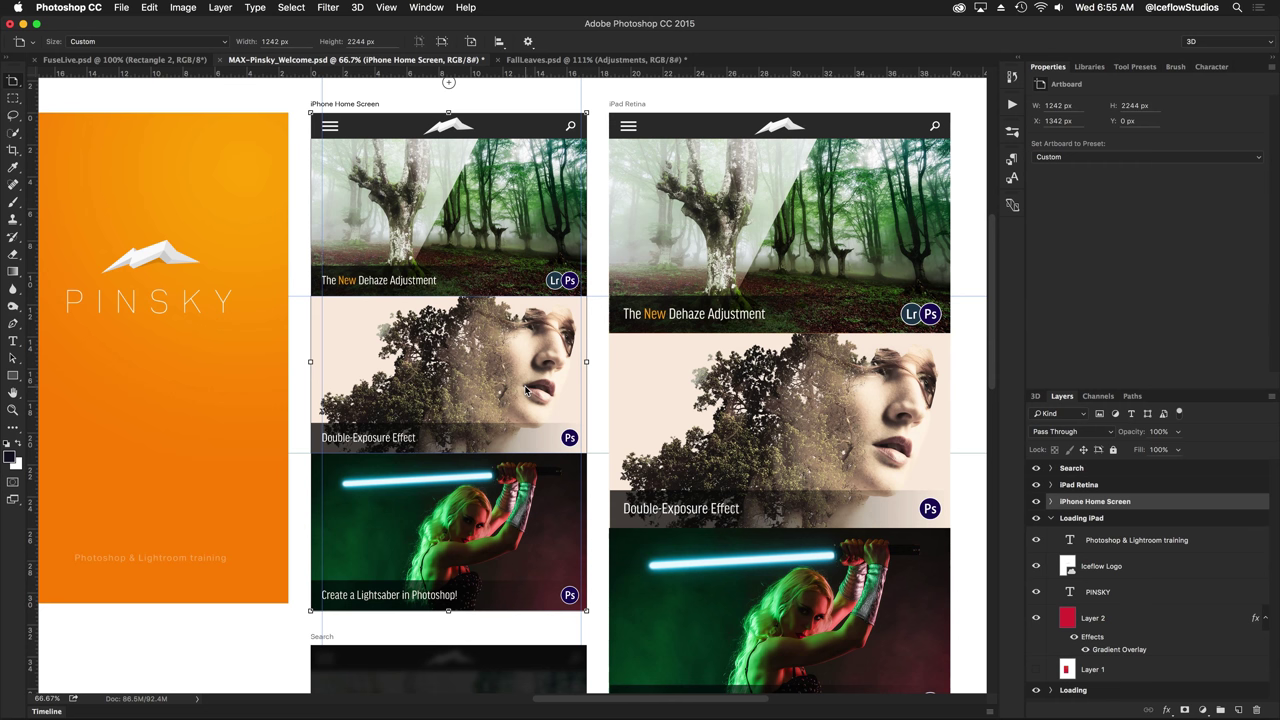
Zoom out and undo an accidental move of iPhone Home Screen past iPad Retina
key("super+minus")
key("super+minus")
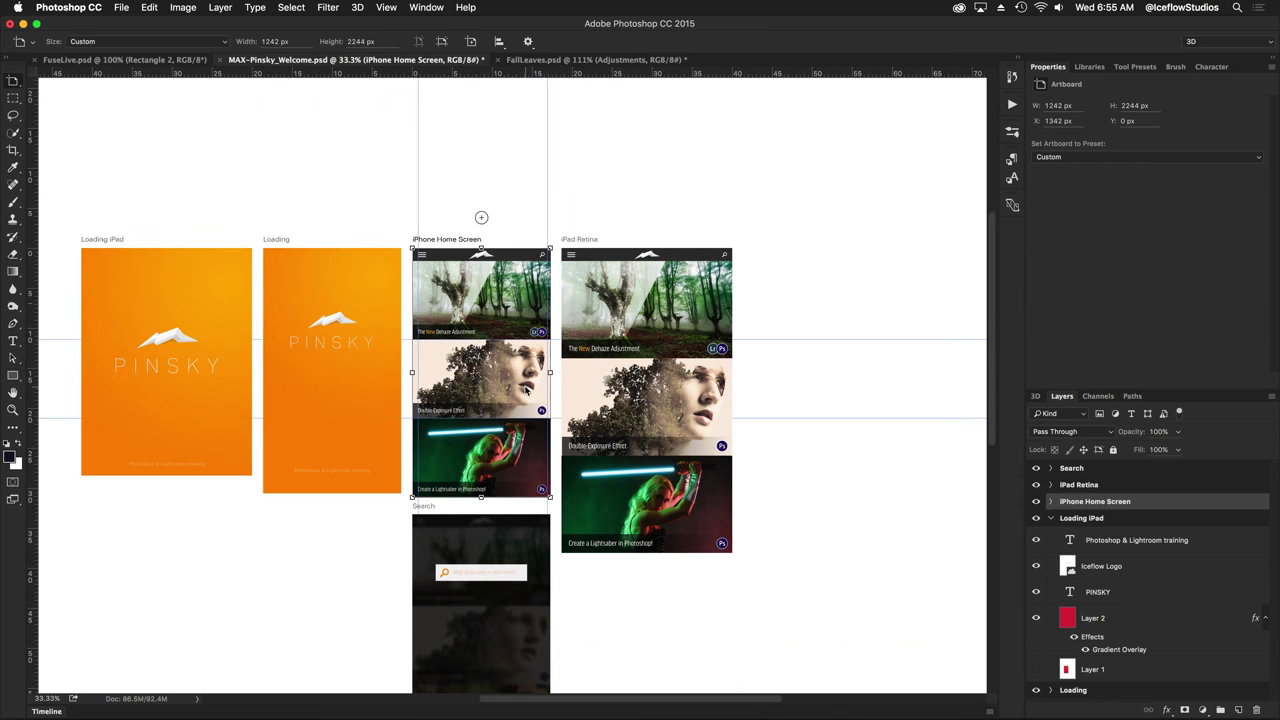
left_click_drag(448, 222, 793, 243)
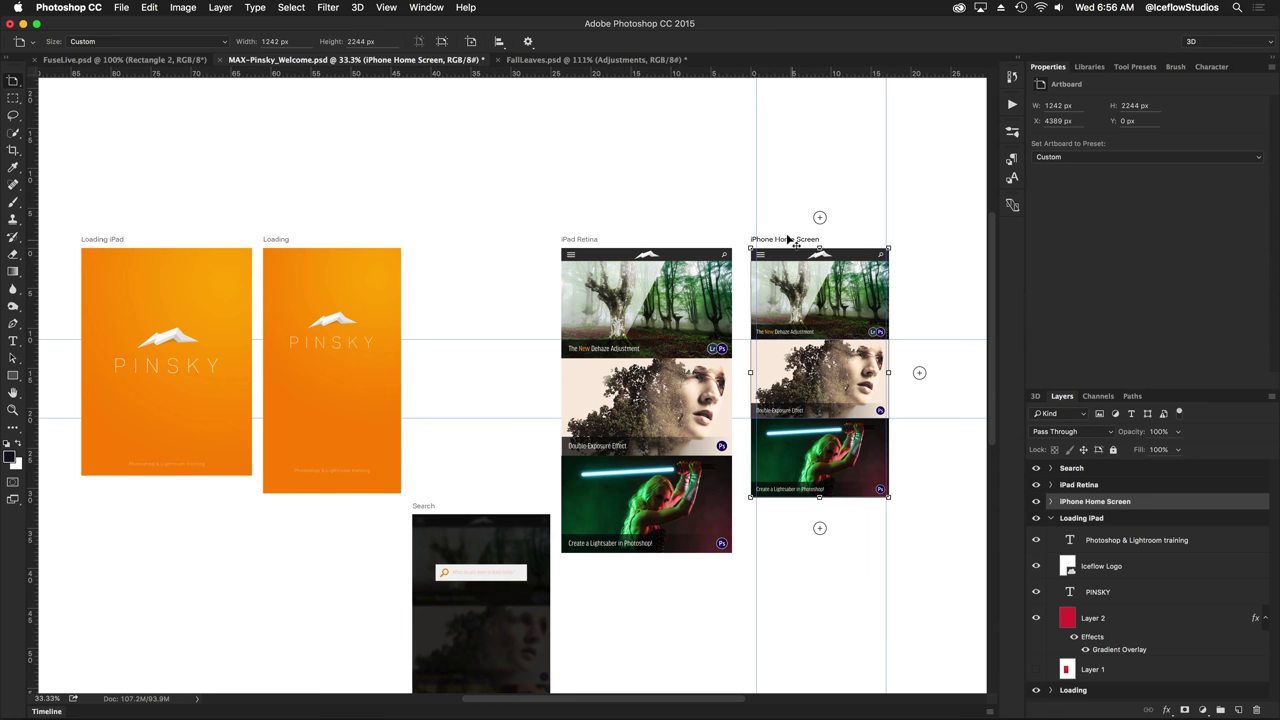
key("super+z")
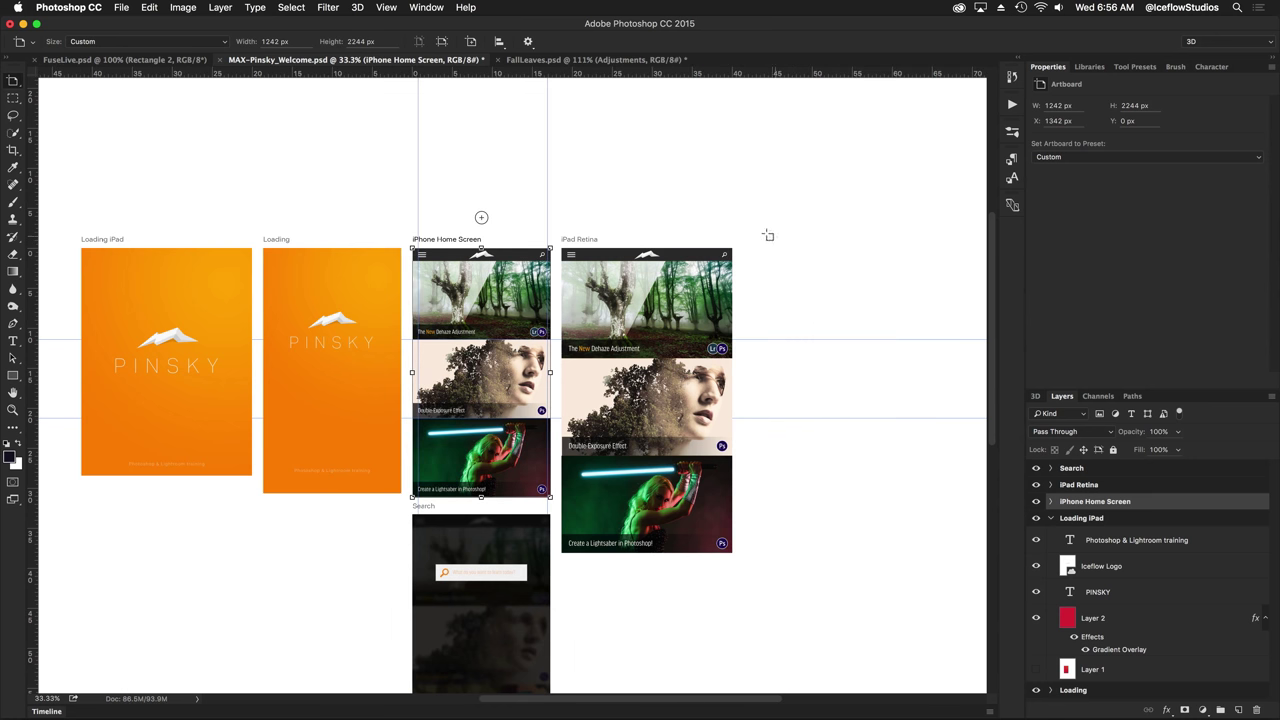
Add a new blank Artboard 1 beside the iPad Retina artboard
left_click(579, 238)
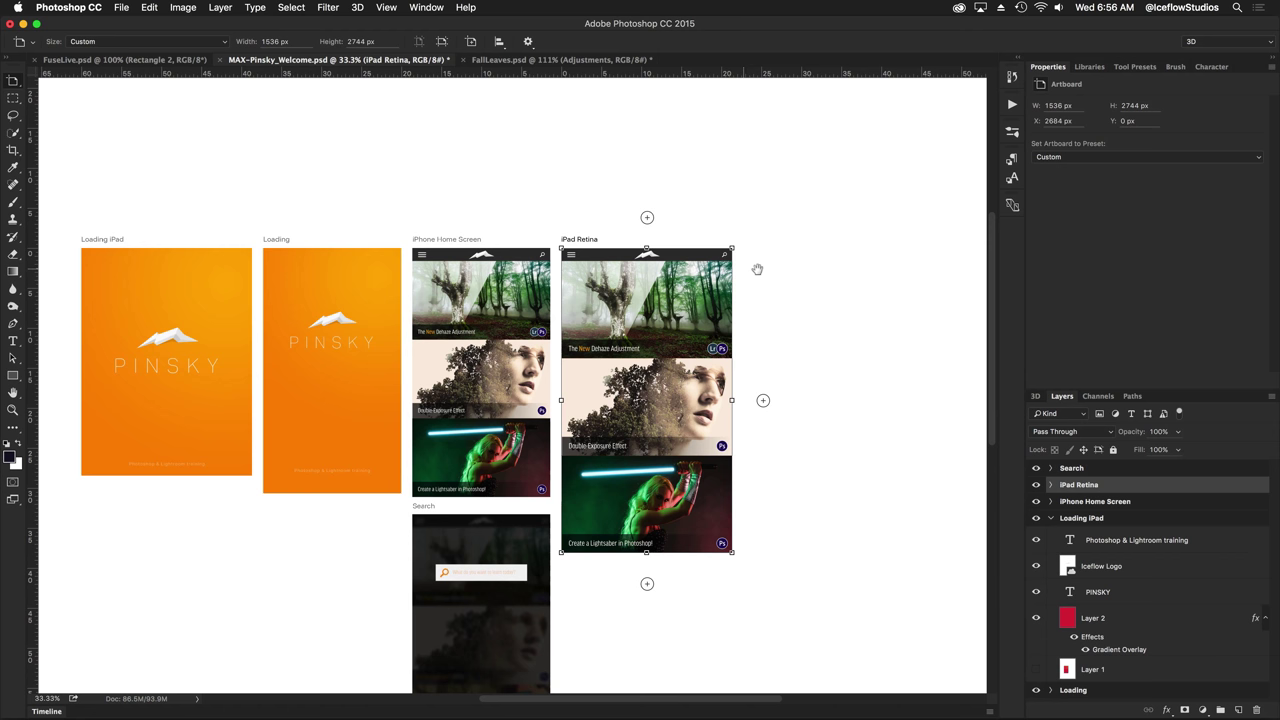
scroll(758, 289, "up", 1)
scroll(758, 289, "up", 1)
left_click(760, 452)
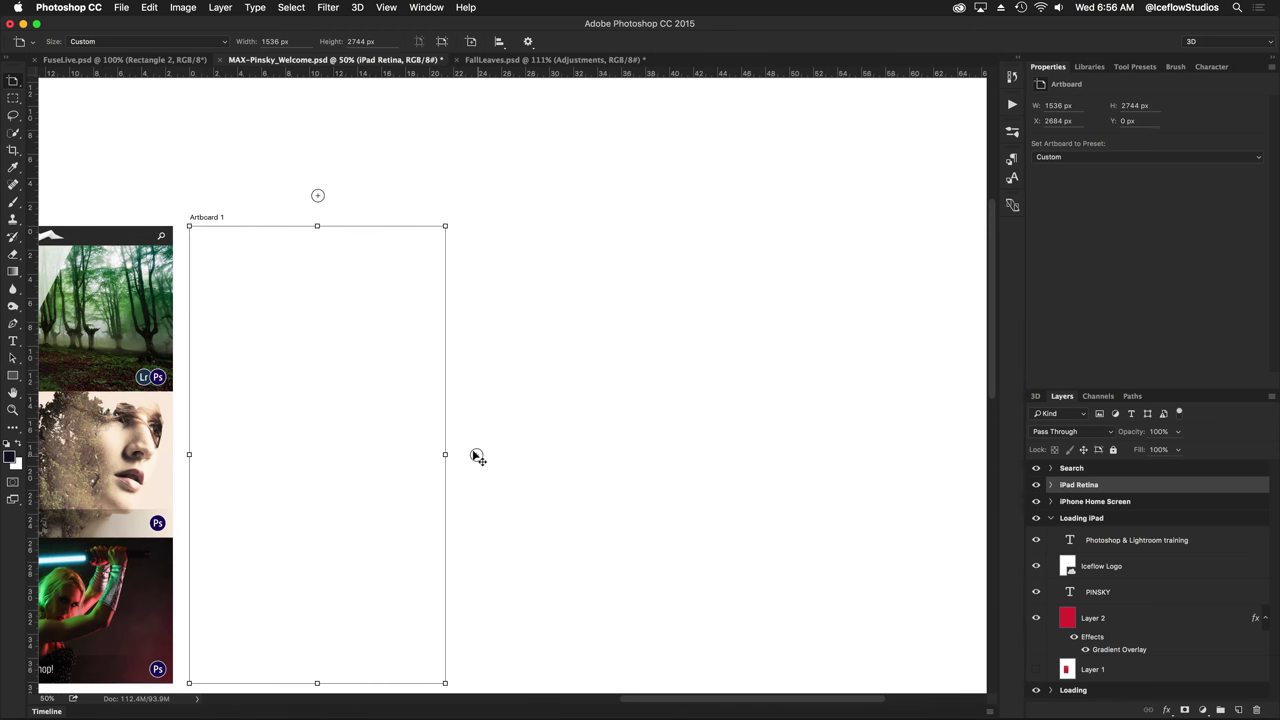
scroll(594, 379, "left", 2)
scroll(594, 379, "left", 2)
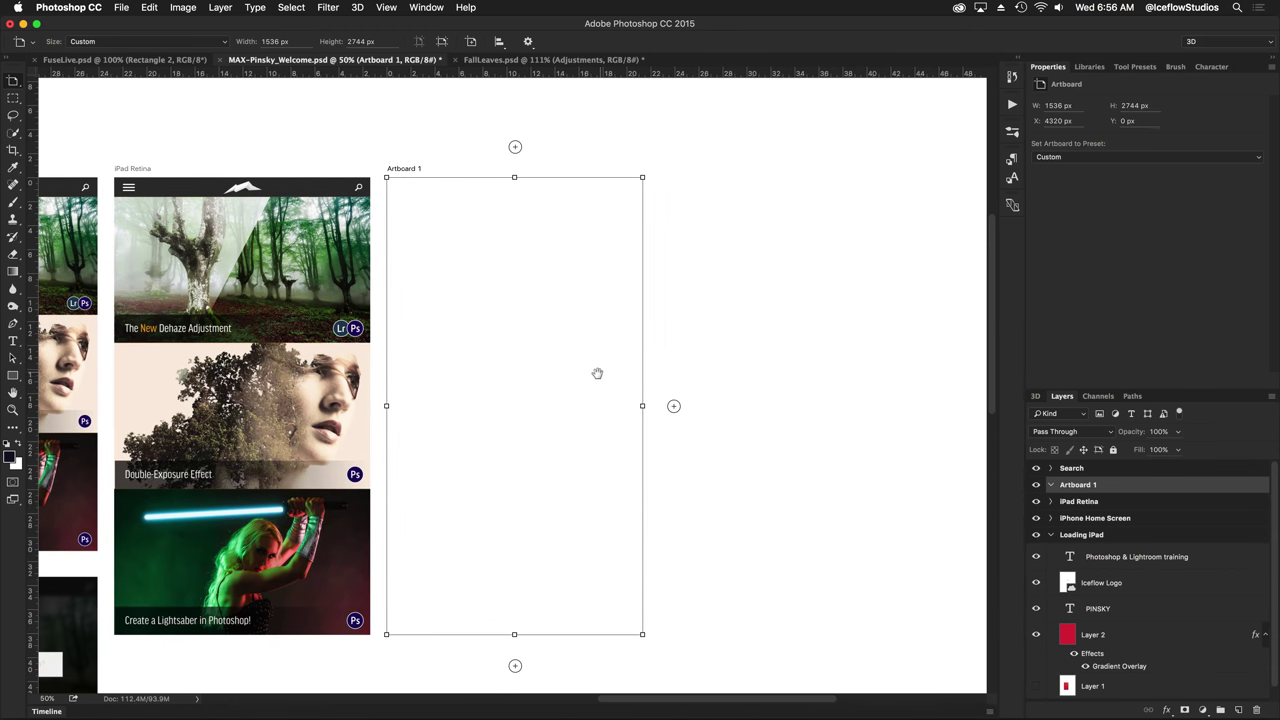
Apply a three-column guide layout with 1 in left and right margins, then shift Artboard 1 right
left_click(387, 7)
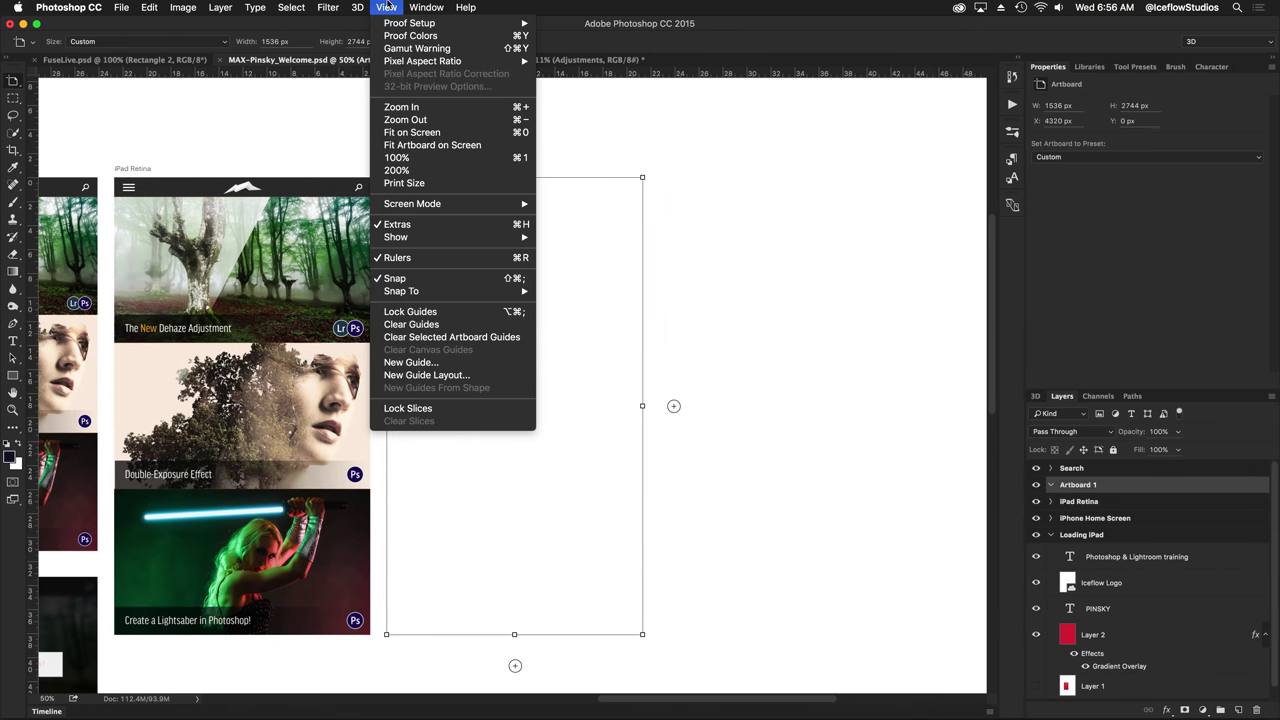
left_click(467, 376)
key("Tab")
key("Tab")
key("Tab")
key("Tab")
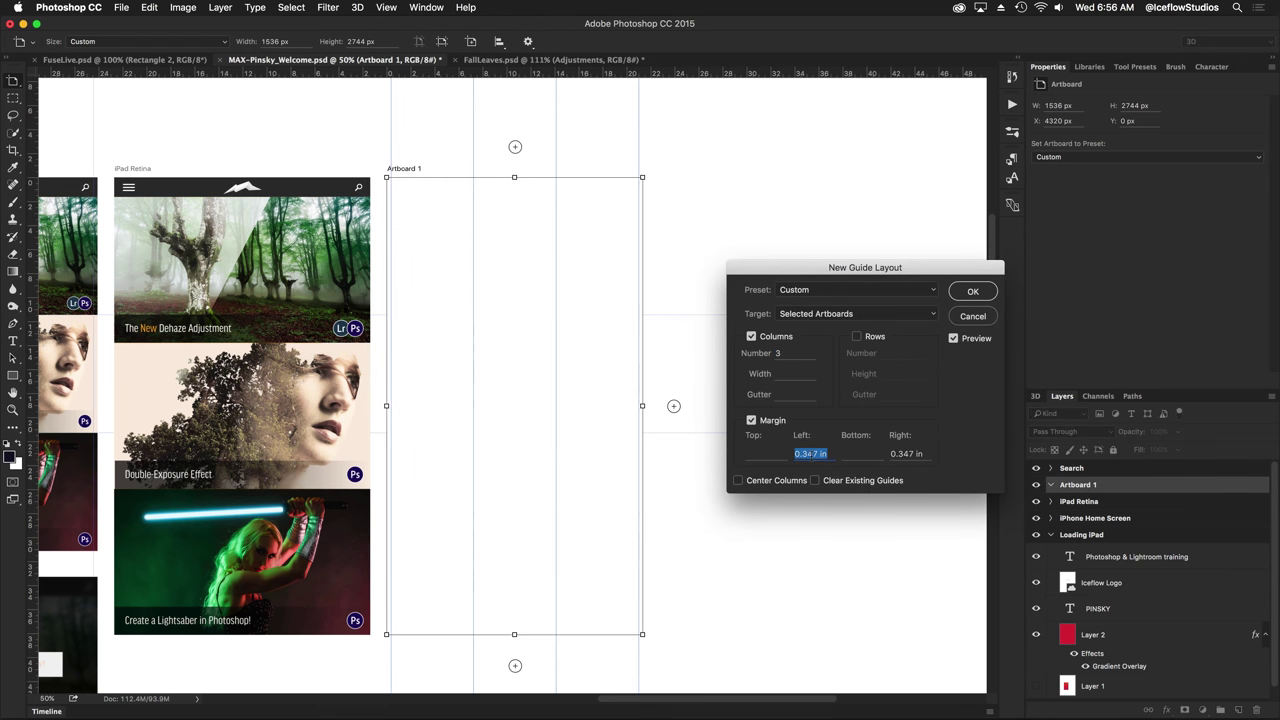
type("1")
left_click(906, 454)
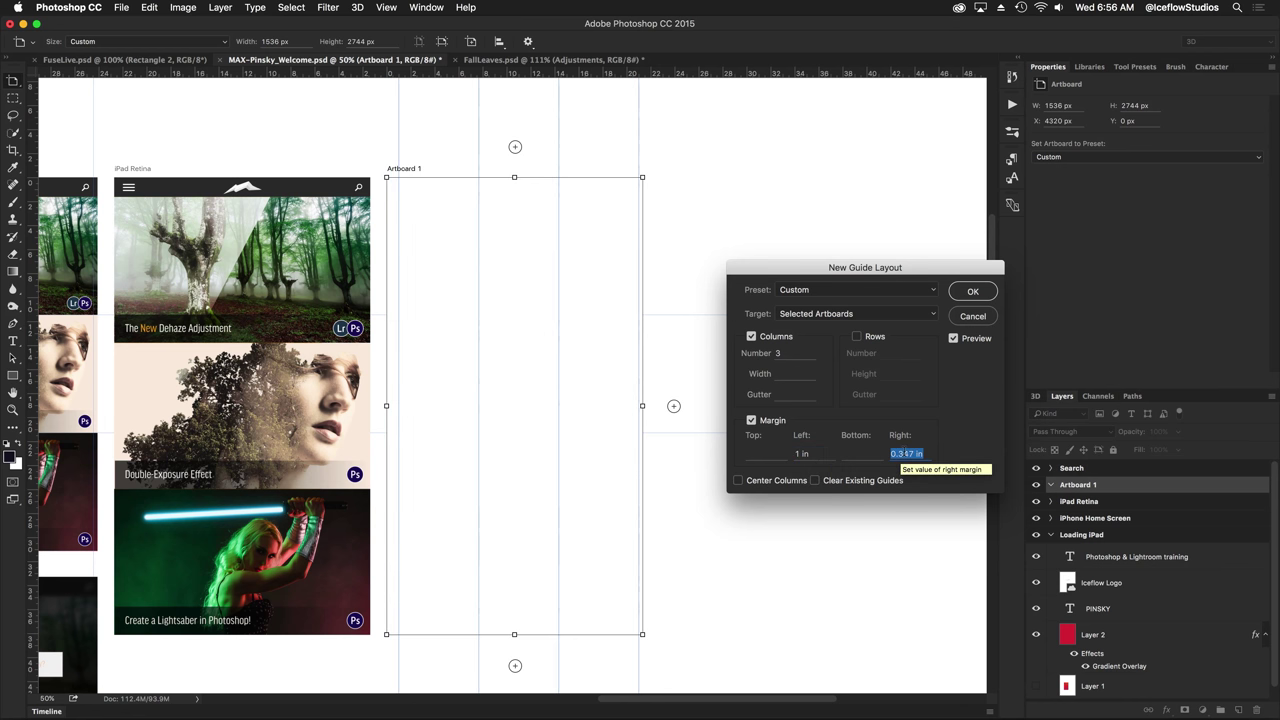
type("1")
left_click(970, 290)
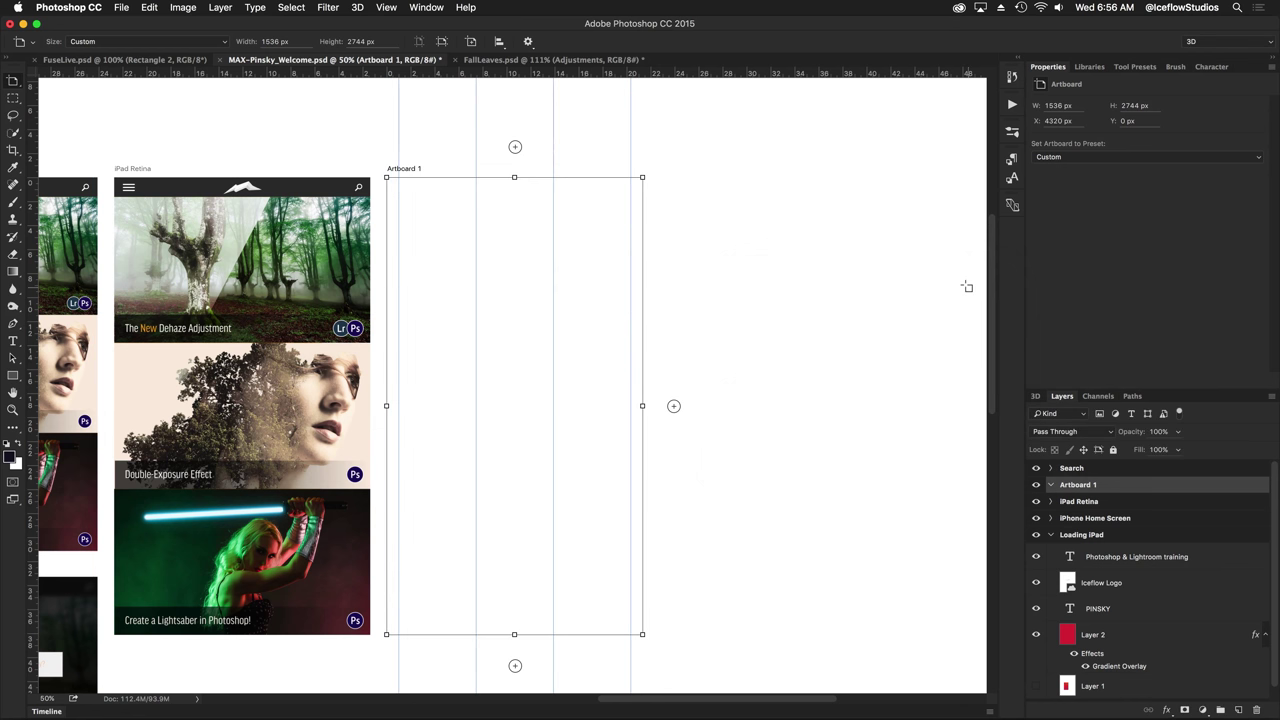
left_click_drag(412, 167, 598, 172)
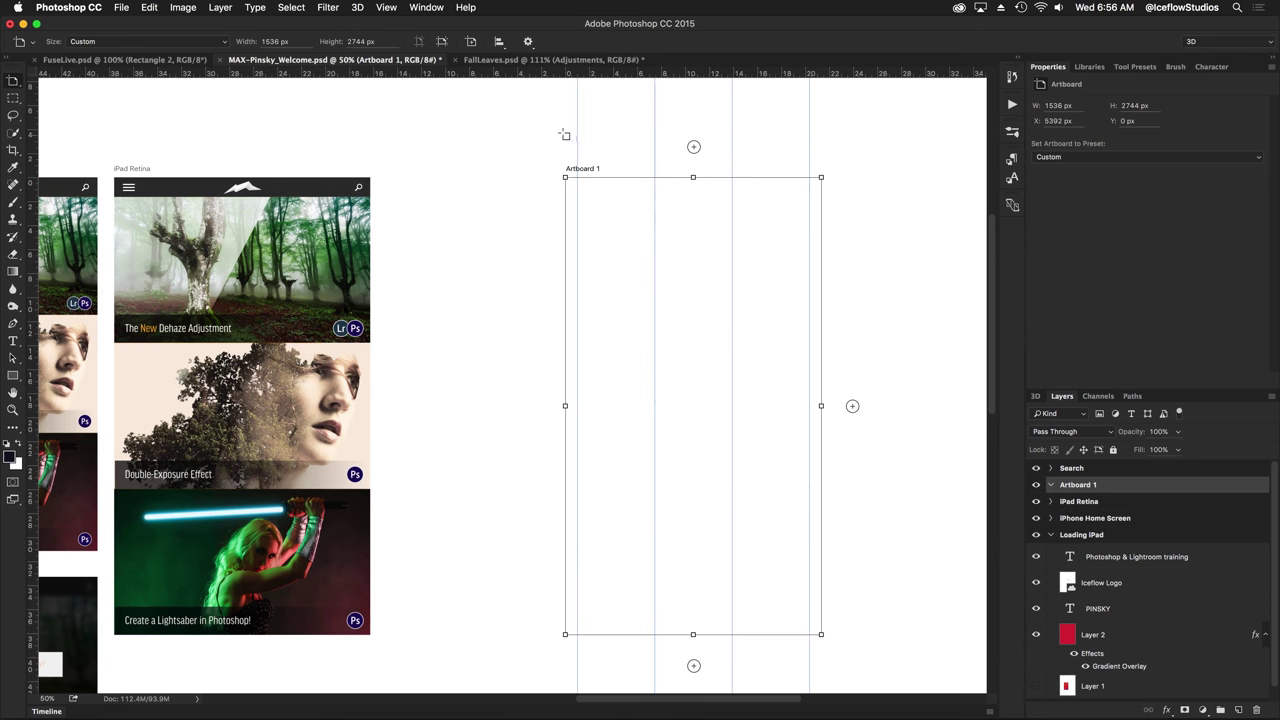
Undo the Artboard 1 move and select the PINSKY title with the Type tool
key("super+z")
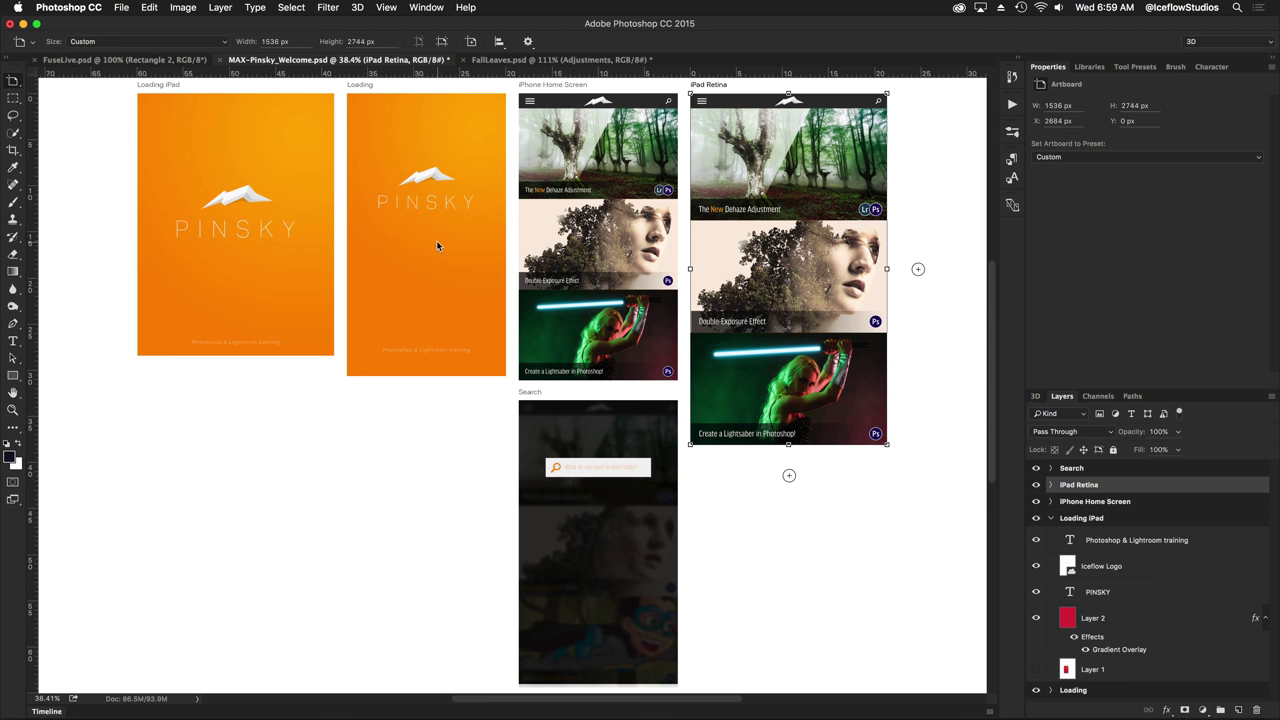
left_click(258, 232)
key("v")
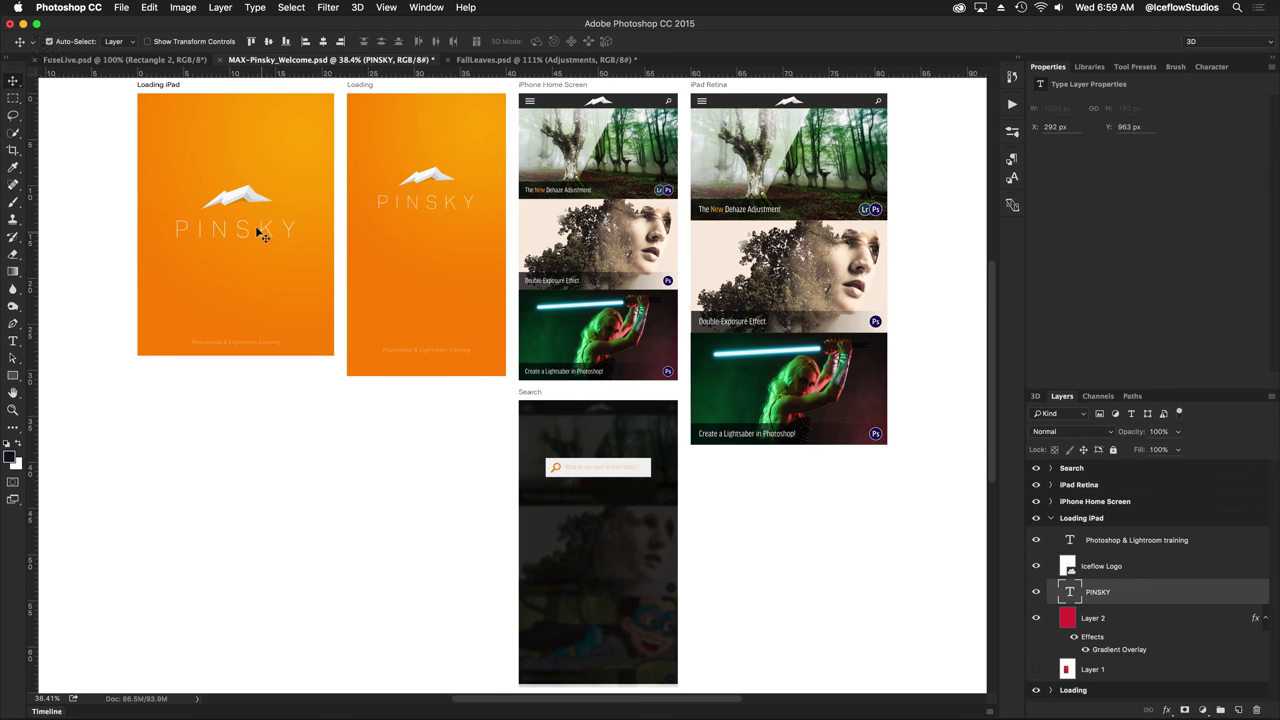
key("t")
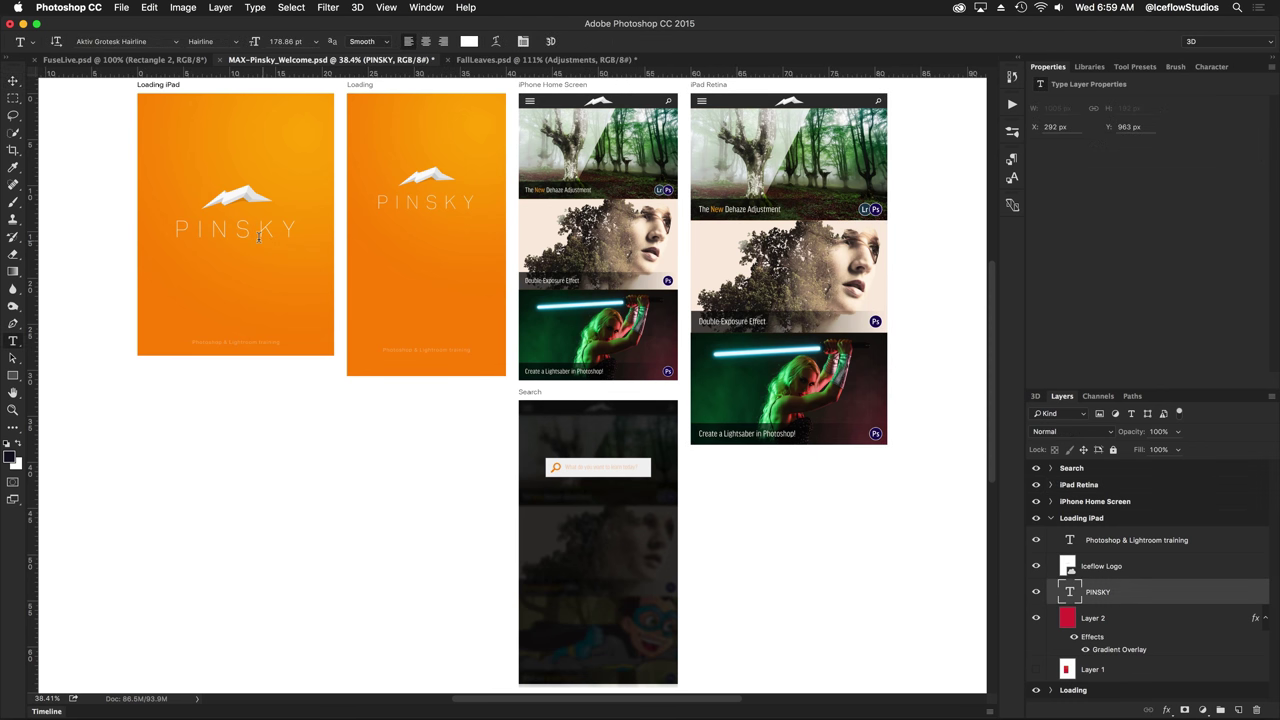
Set the PINSKY title font to Helvetica Neue Thin
left_click(177, 43)
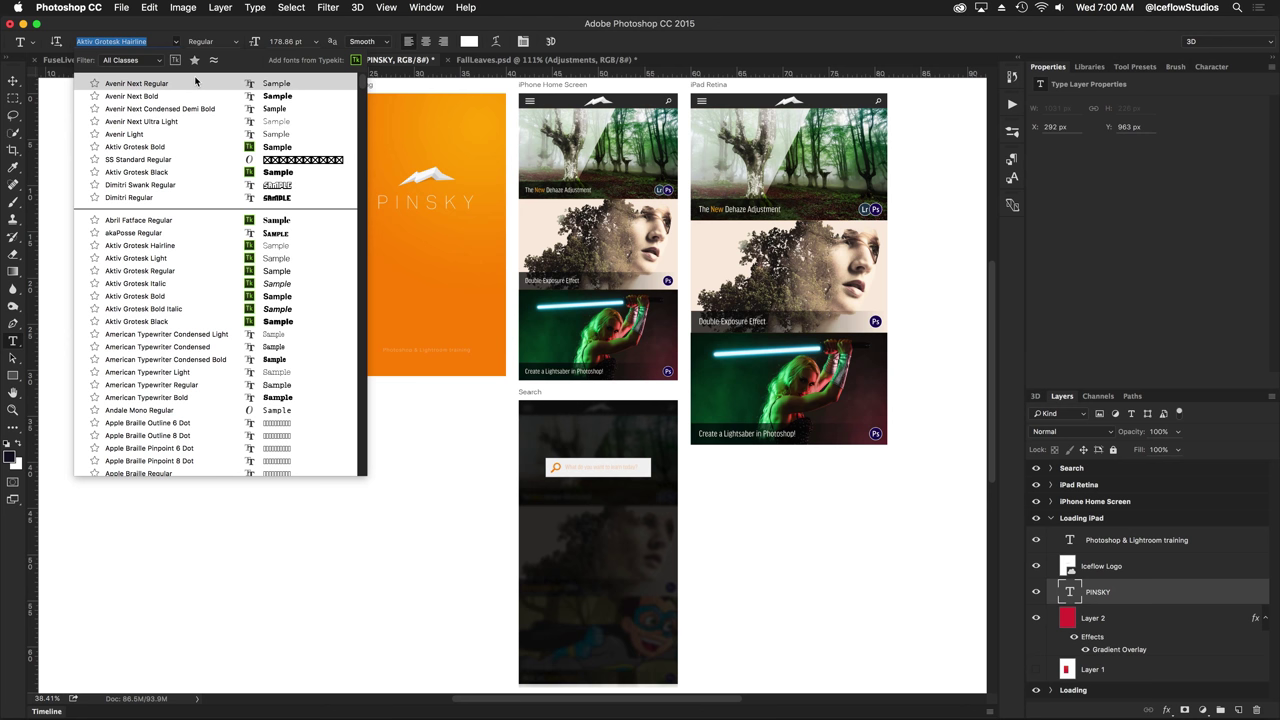
type("hel")
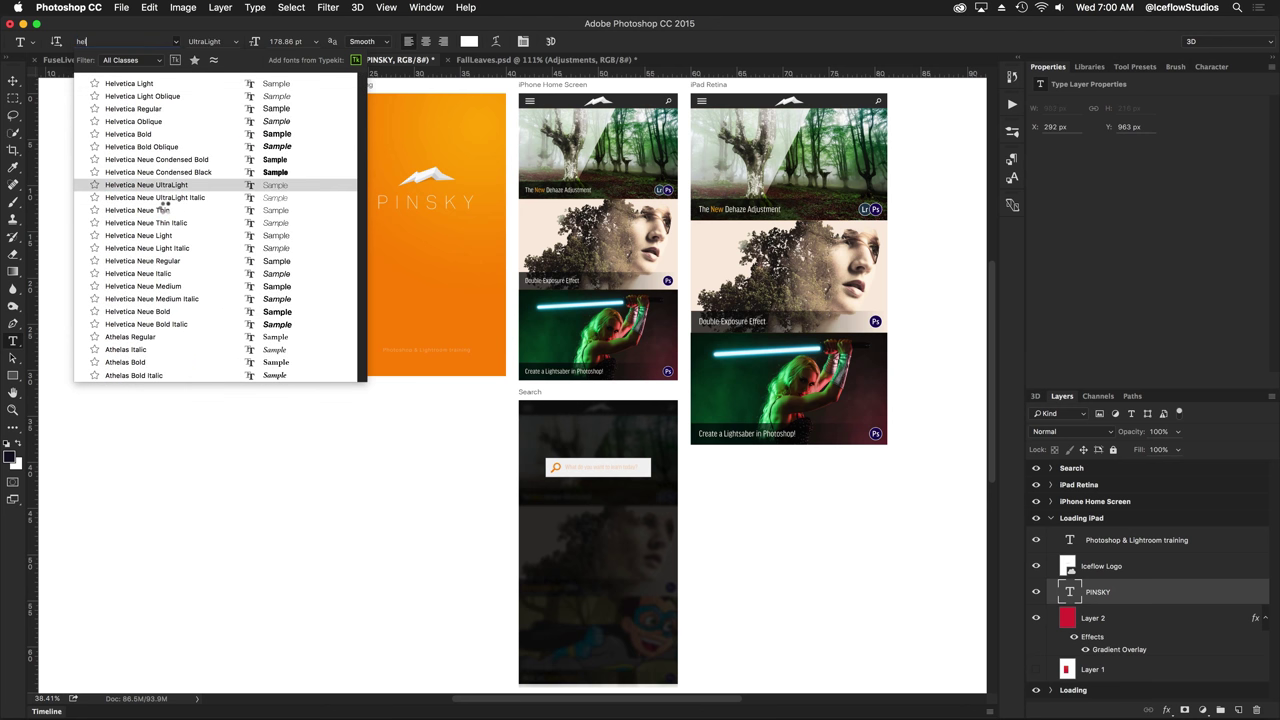
left_click(168, 212)
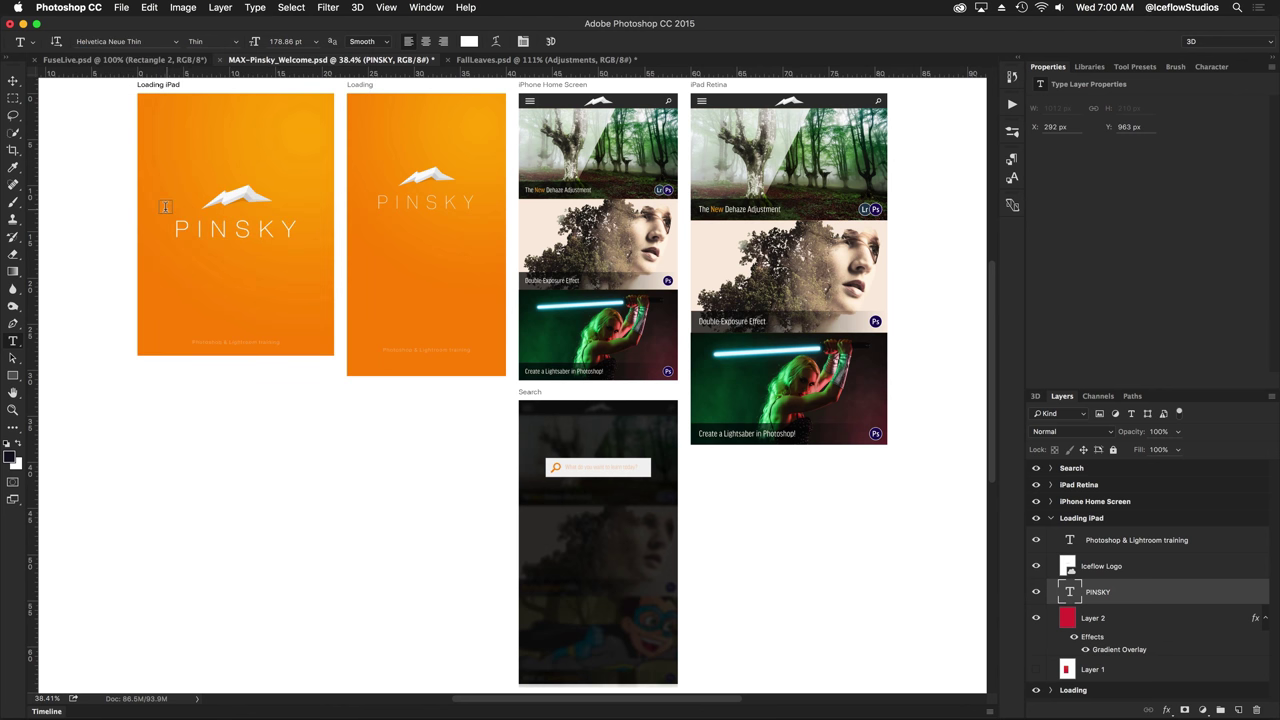
left_click(177, 42)
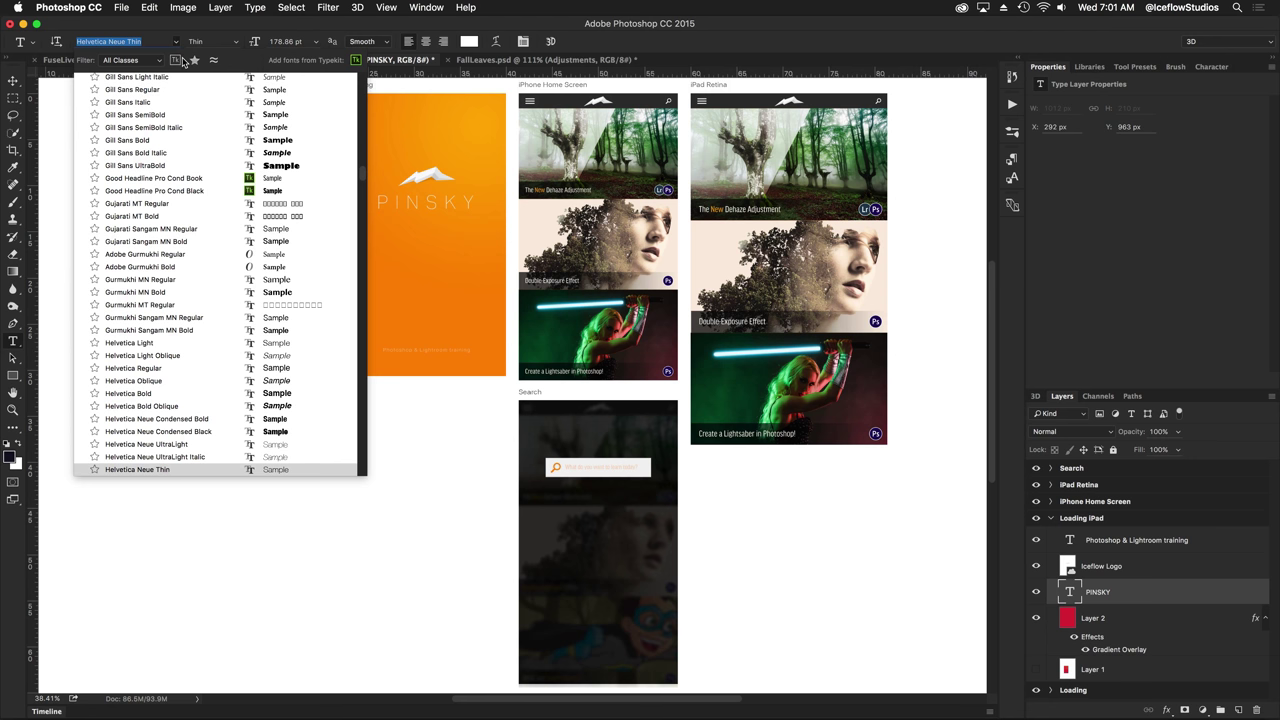
scroll(226, 151, "up", 15)
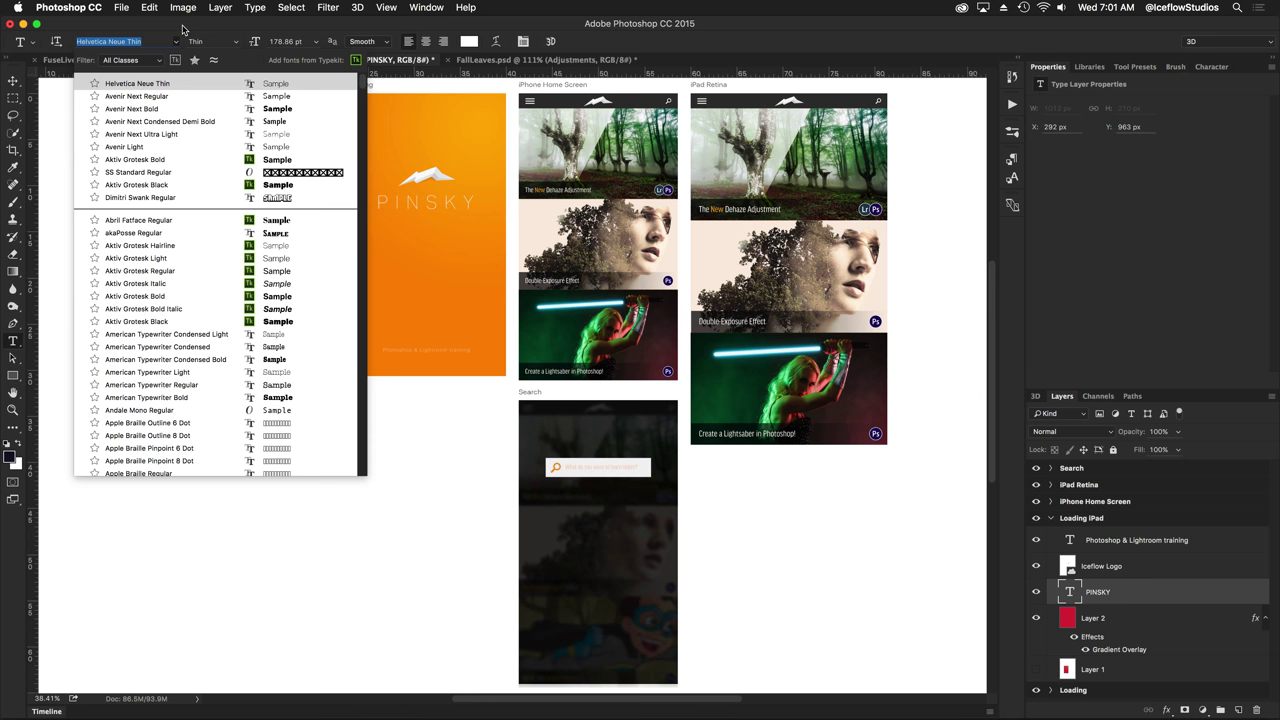
Star Helvetica Neue Thin, Aktiv Grotesk Black and Devanagari Sangam MN Bold as favourite fonts
left_click(94, 84)
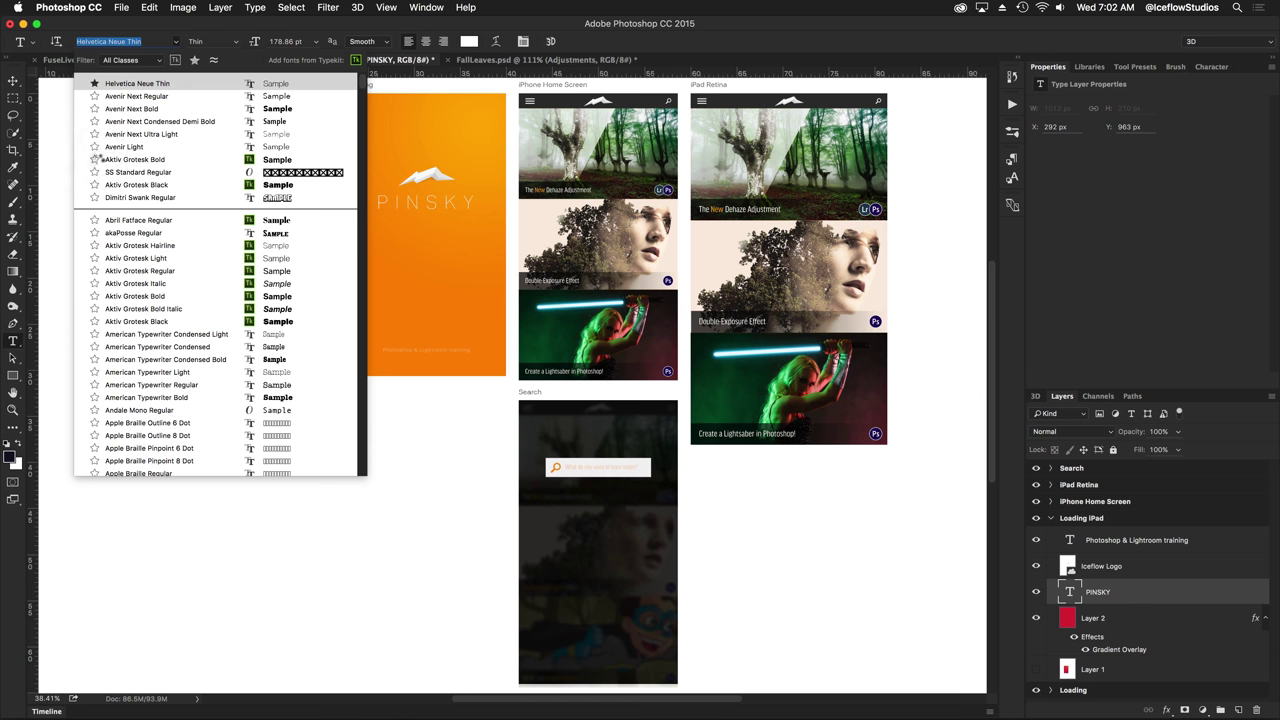
left_click(94, 185)
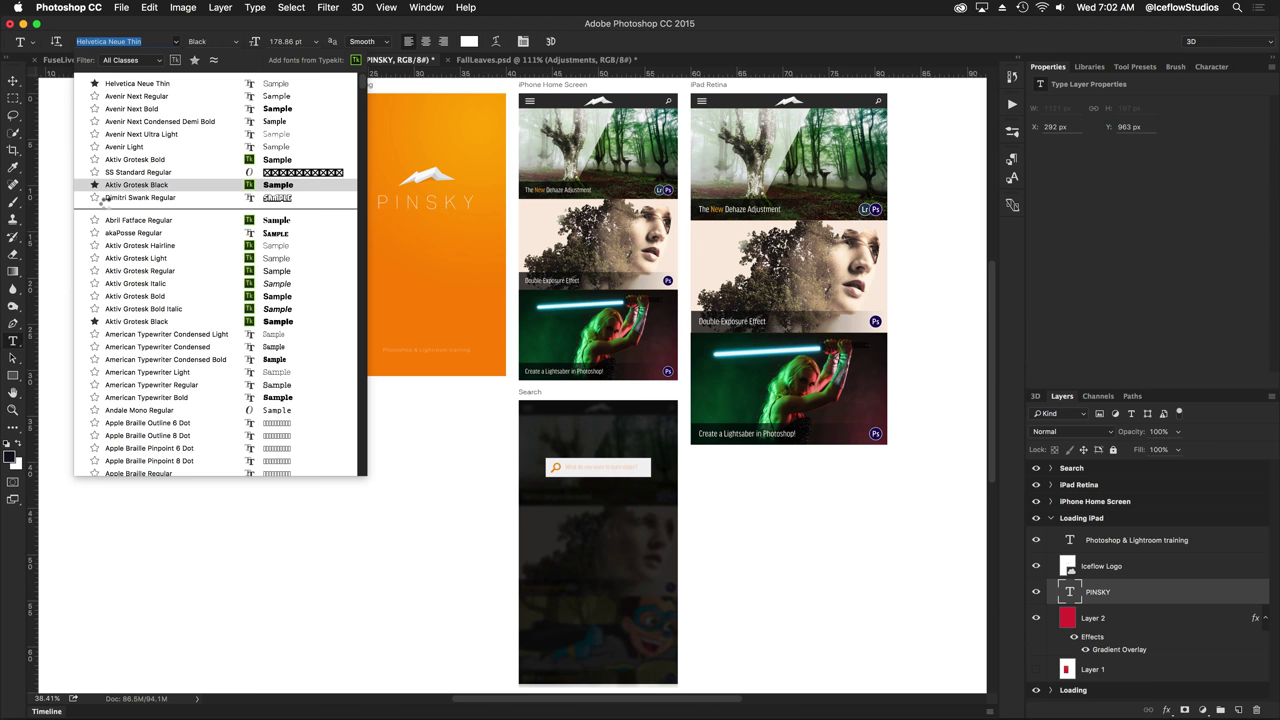
scroll(96, 200, "down", 10)
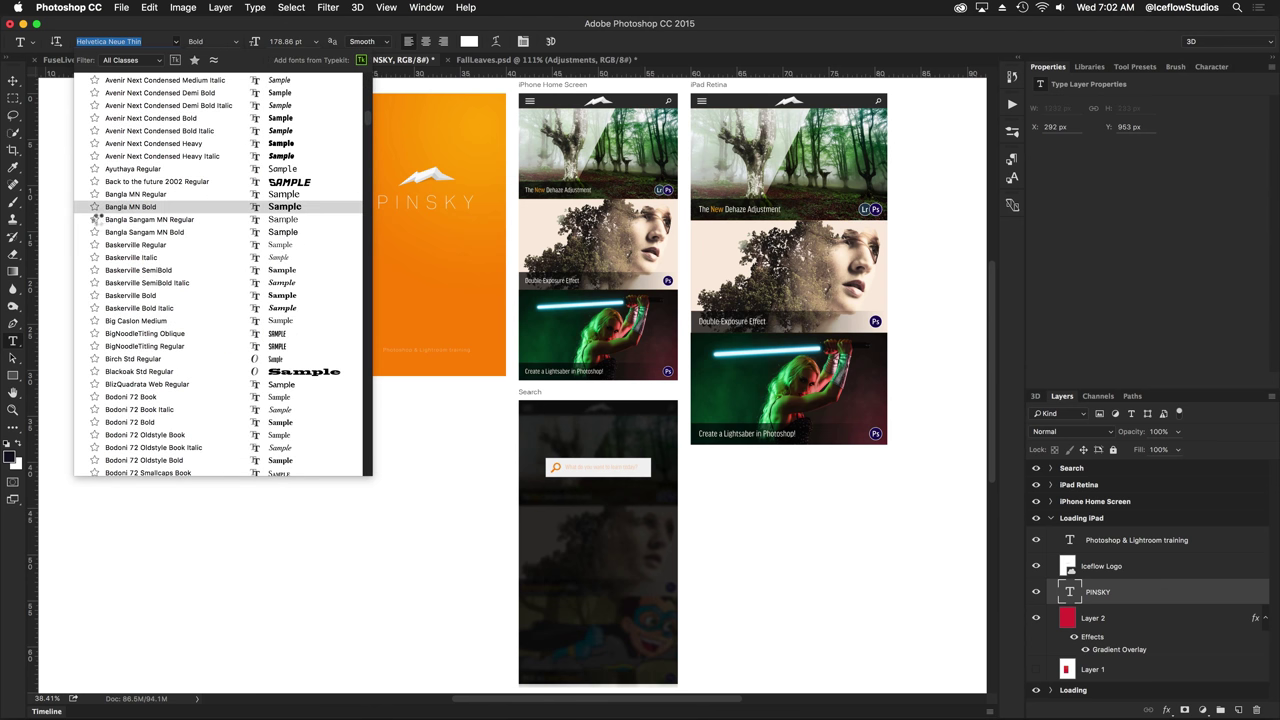
scroll(96, 240, "down", 10)
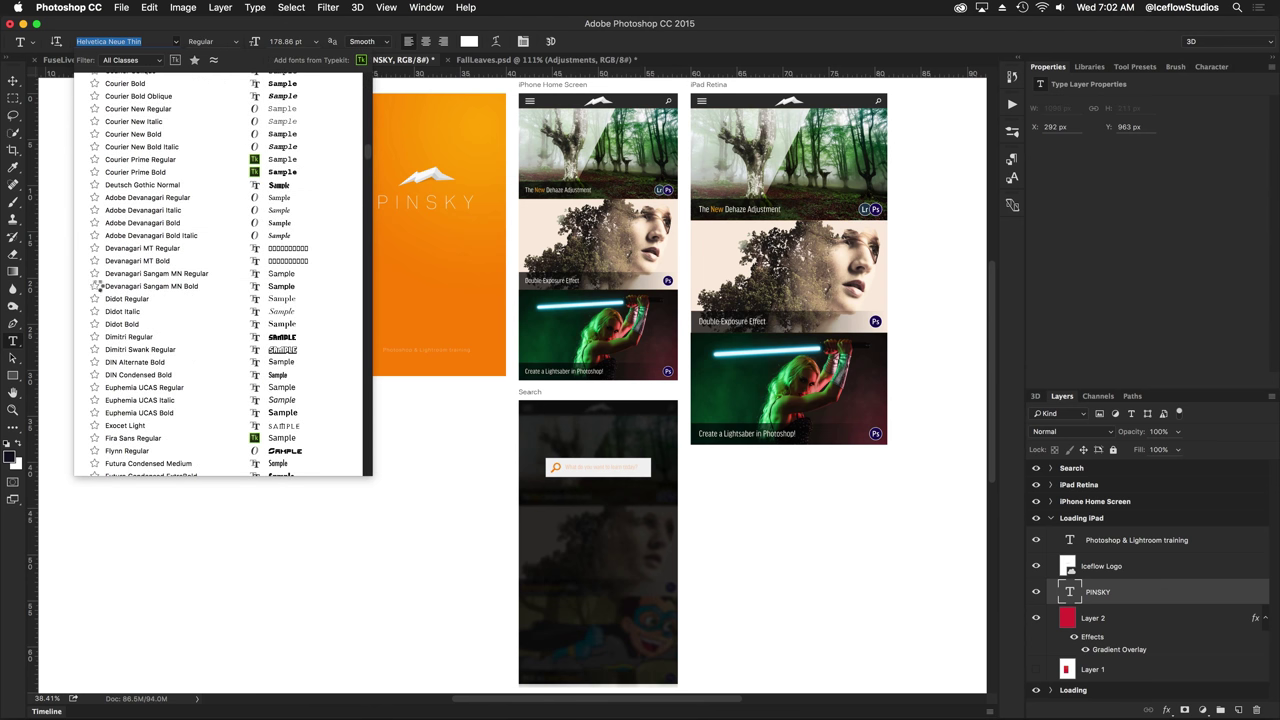
left_click(95, 286)
scroll(98, 283, "down", 10)
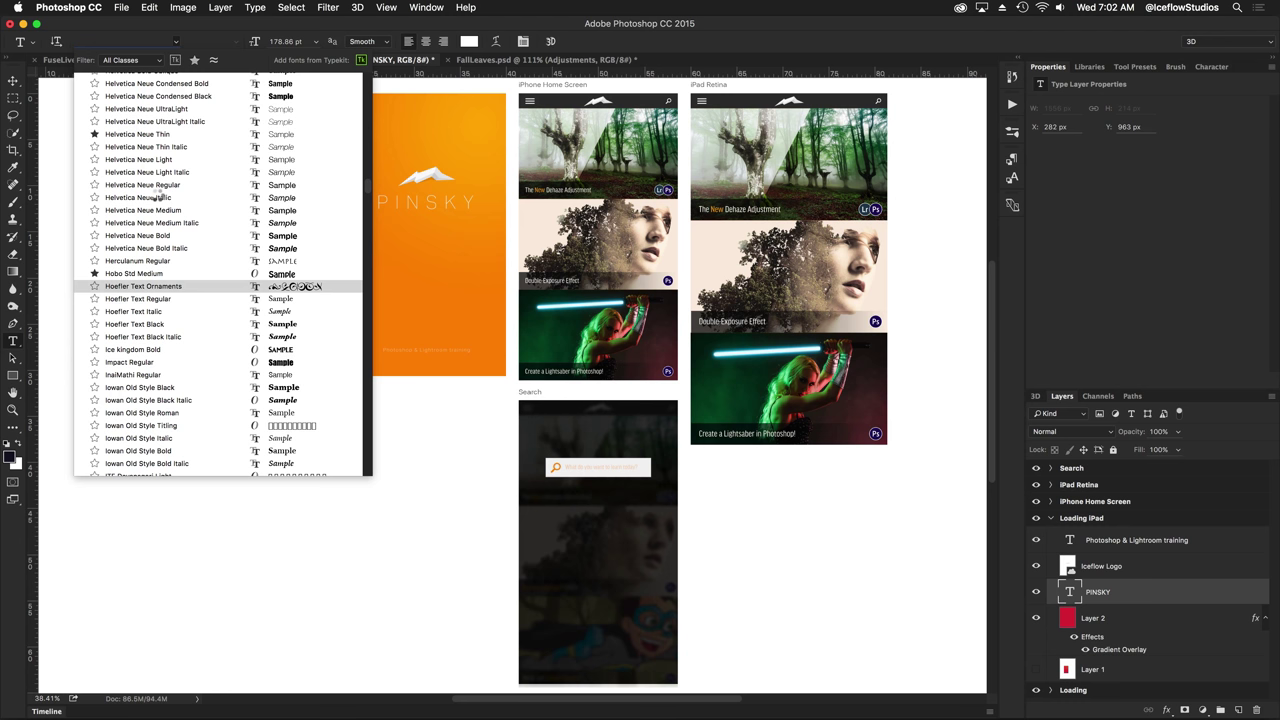
scroll(158, 200, "up", 20)
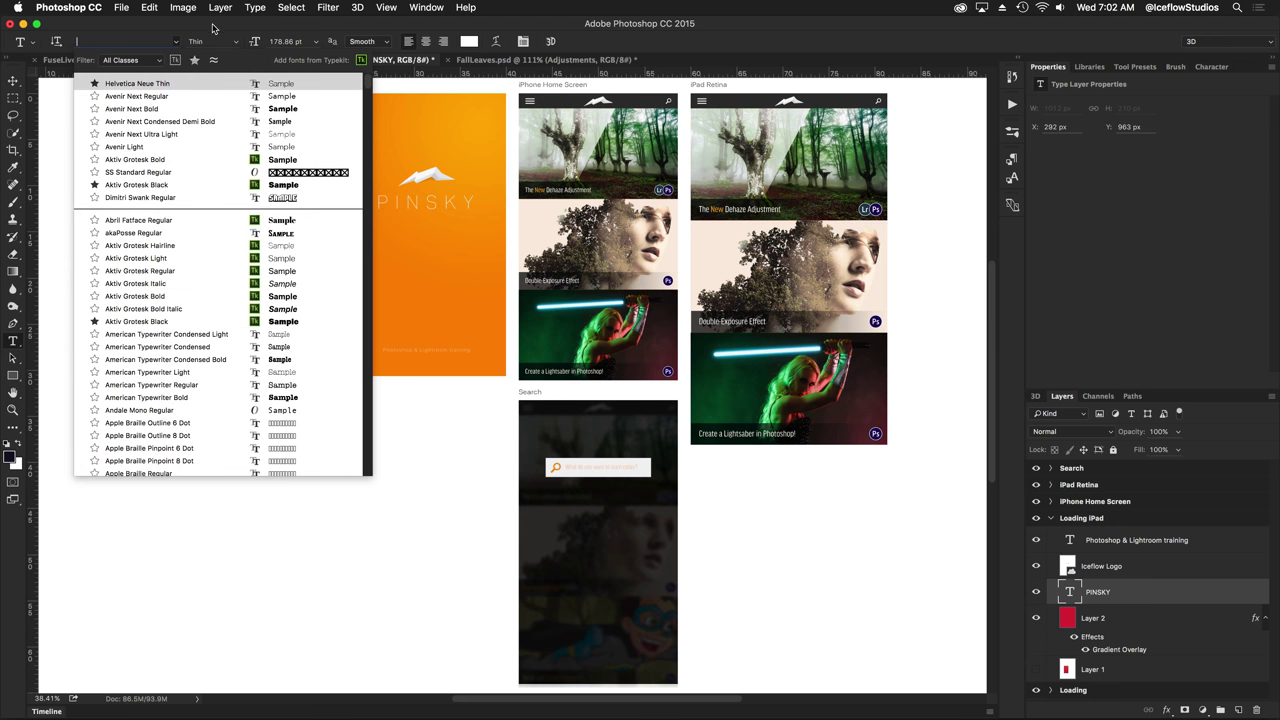
Toggle the favourite-fonts filter on and off to check the starred fonts
left_click(195, 62)
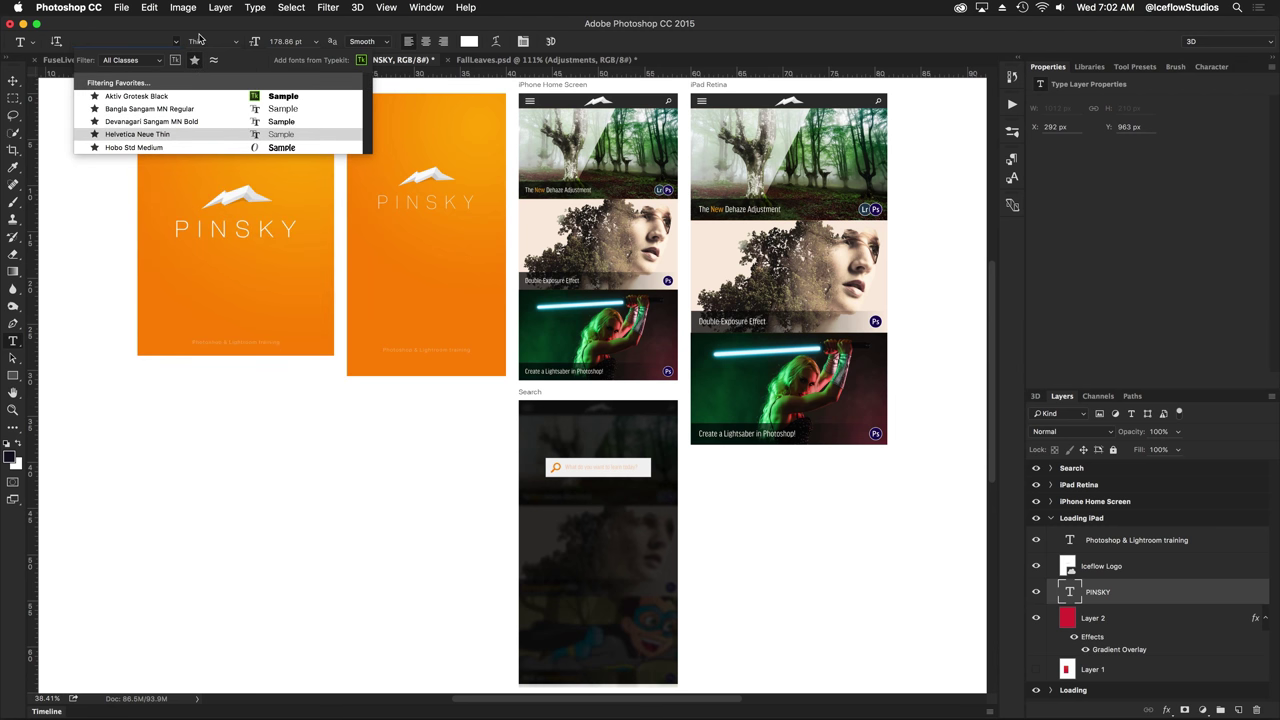
left_click(197, 62)
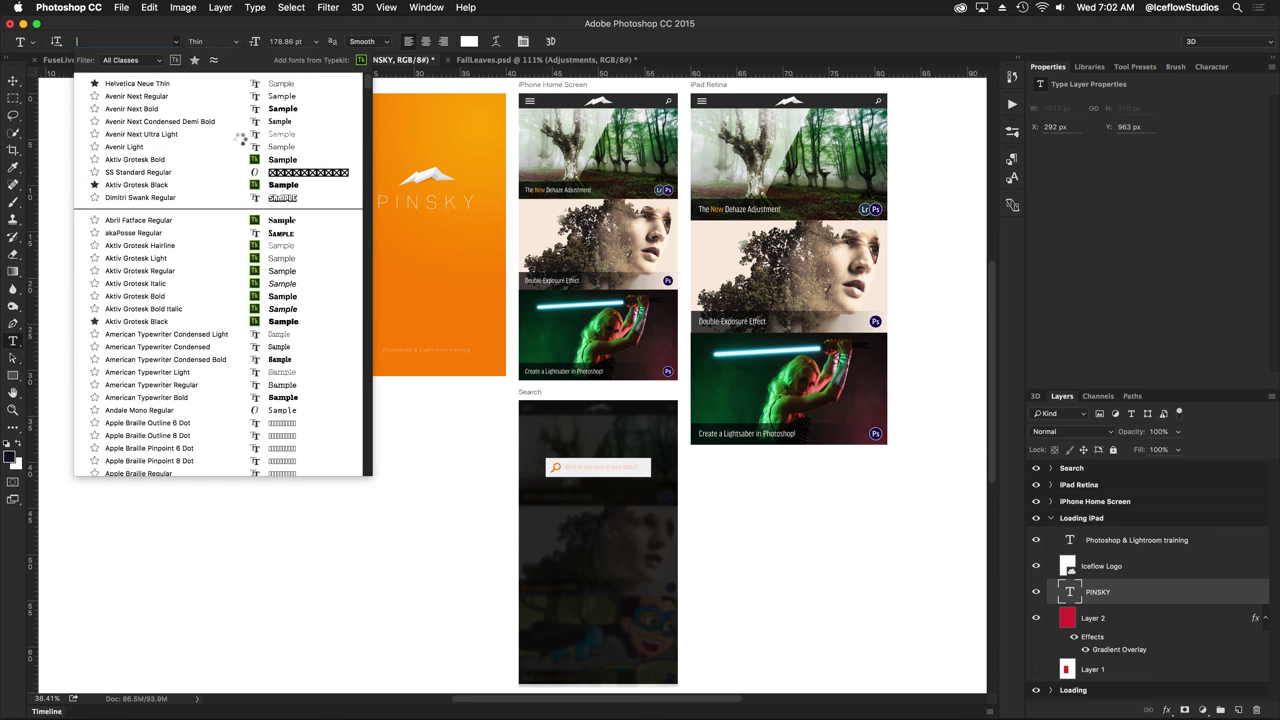
scroll(243, 150, "down", 15)
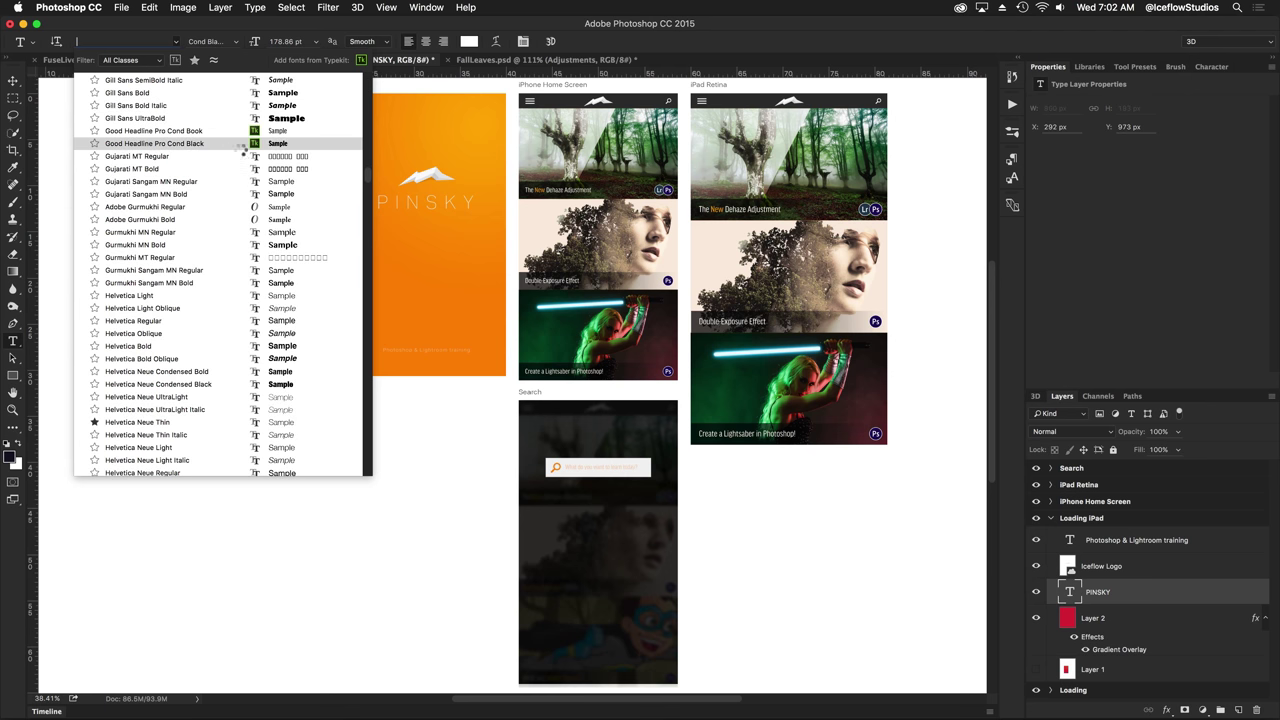
scroll(243, 155, "down", 10)
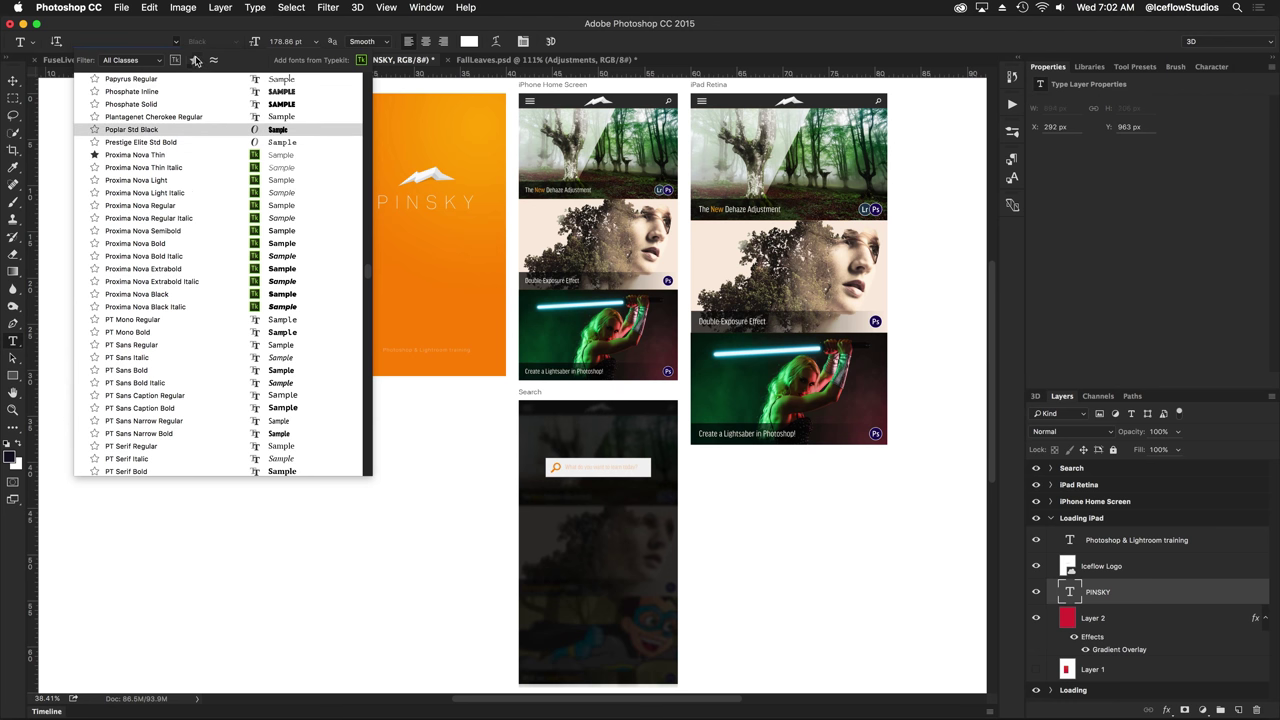
left_click(195, 61)
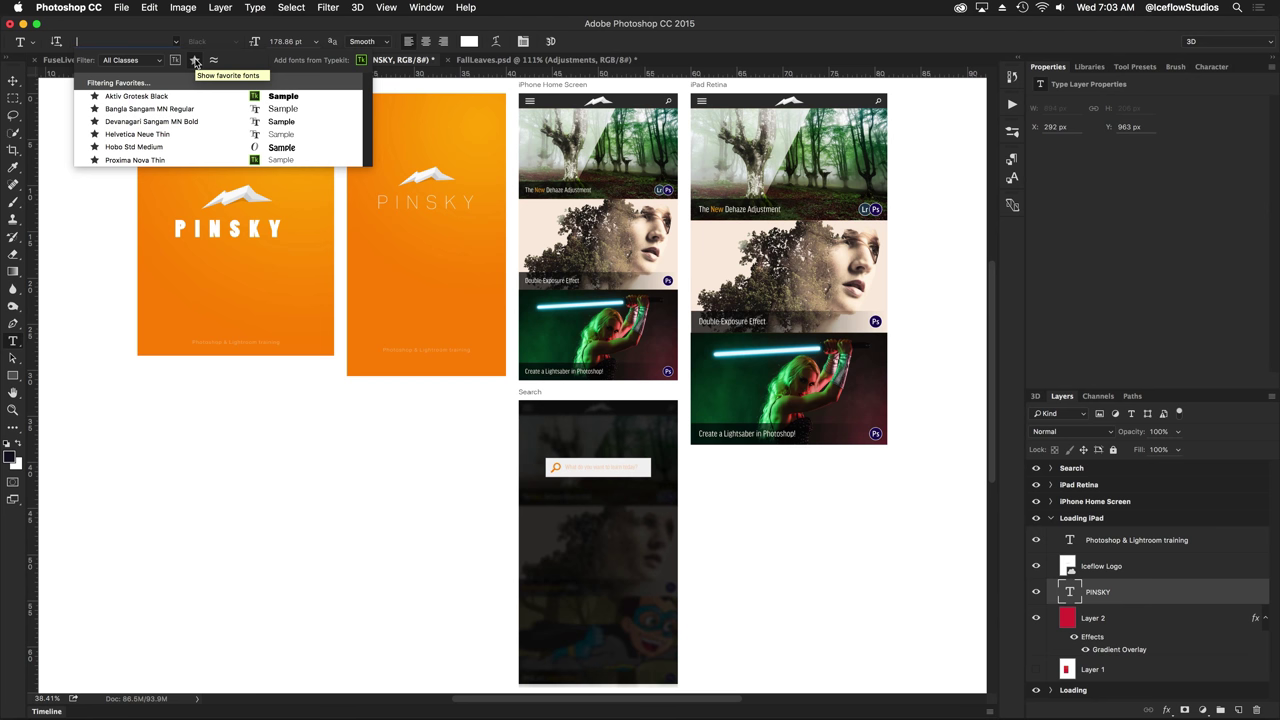
left_click(195, 61)
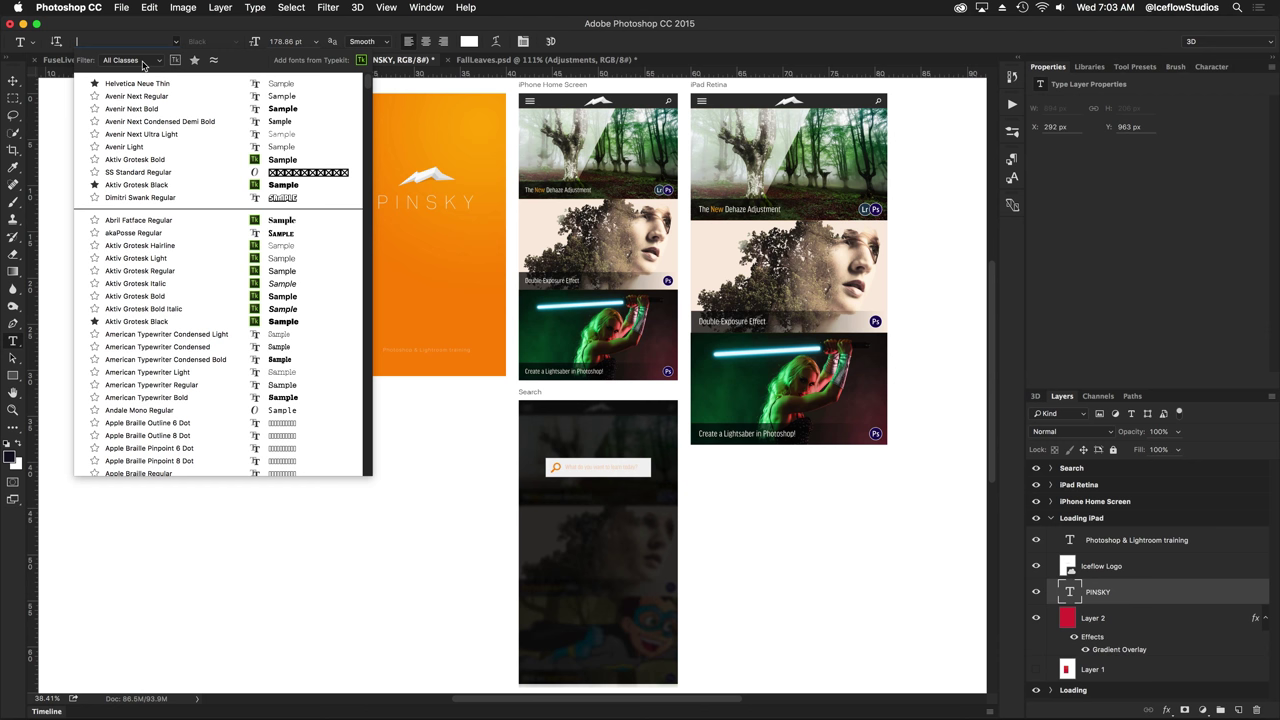
Try the Serif, Monospace and Blackletter font classes, ending on Handwritten
left_click(143, 62)
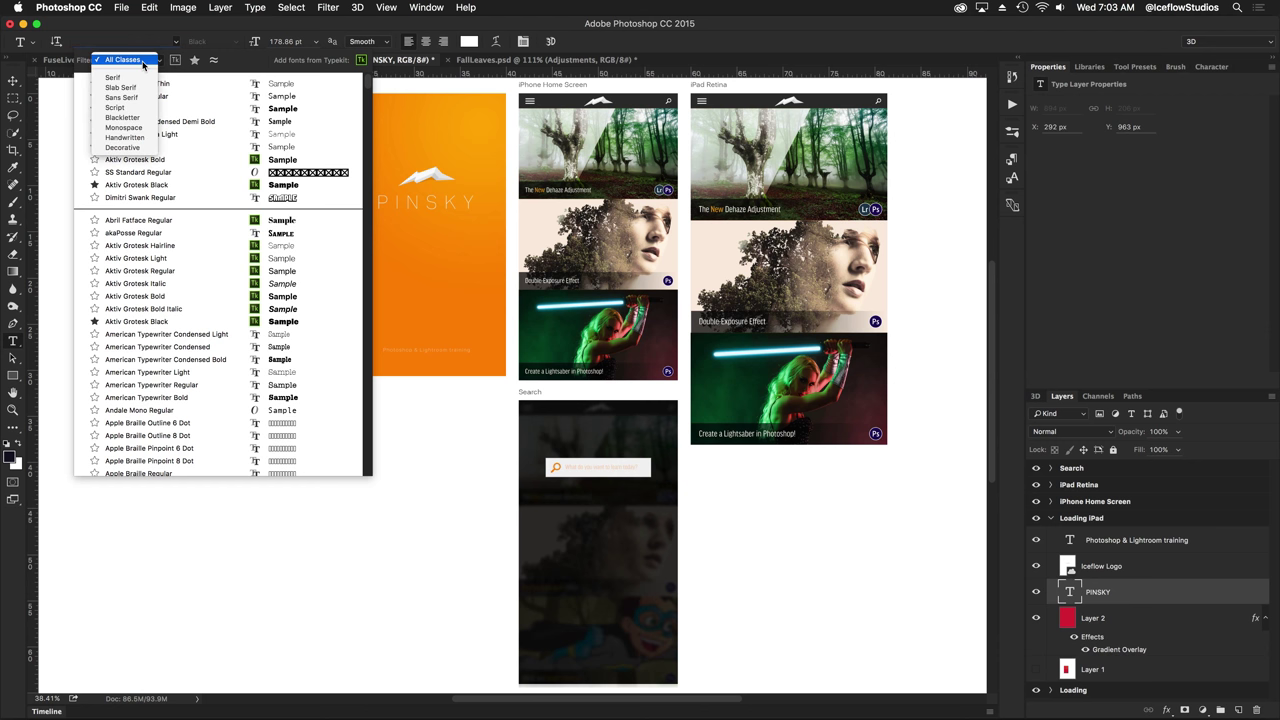
left_click(135, 77)
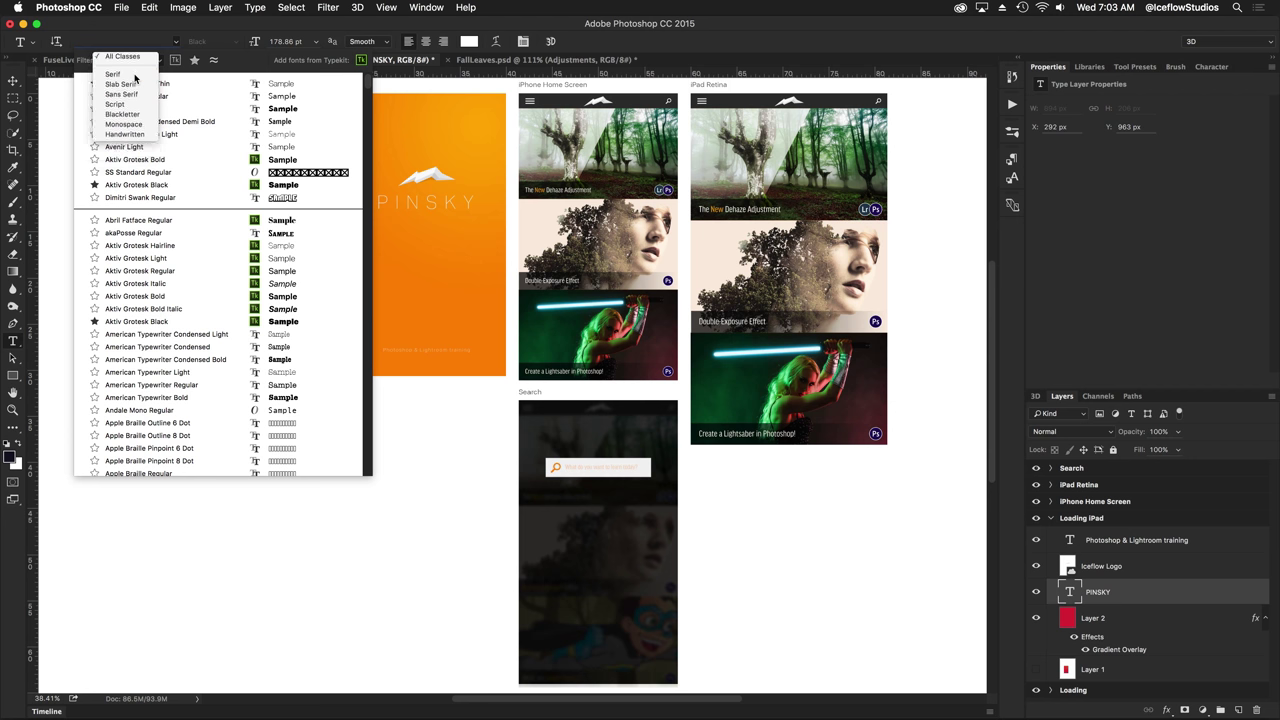
left_click(151, 63)
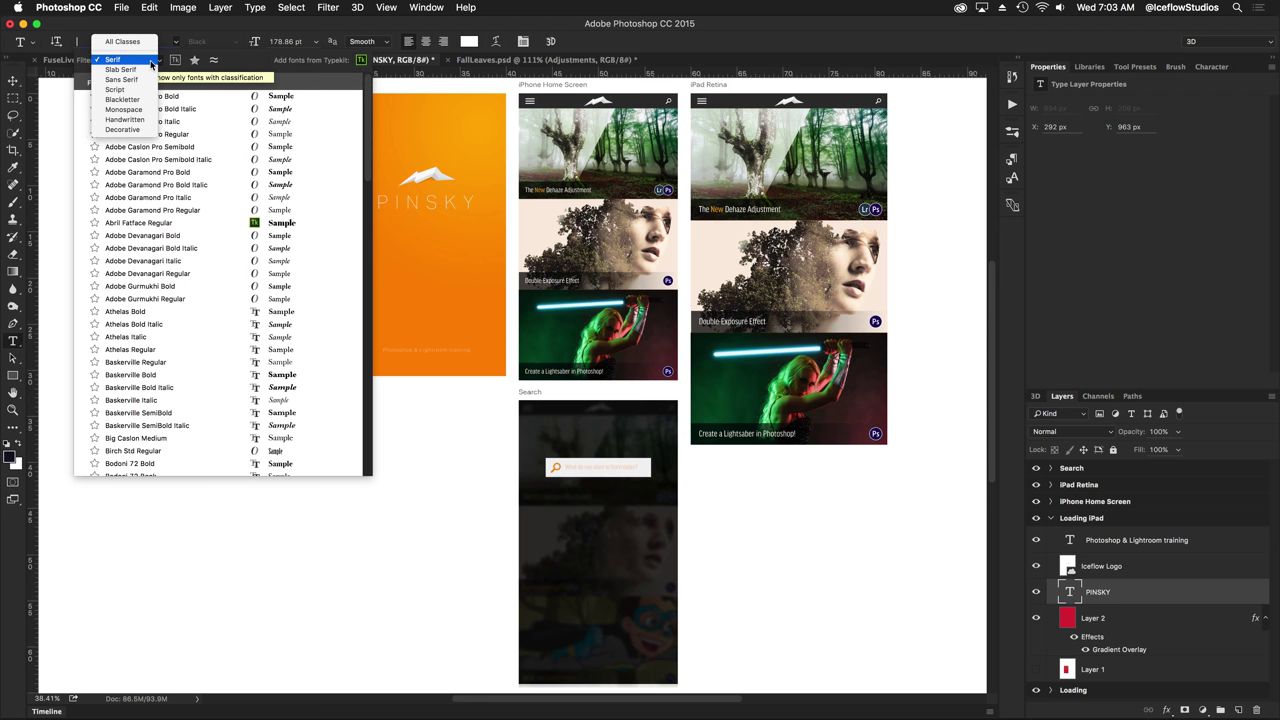
left_click(137, 121)
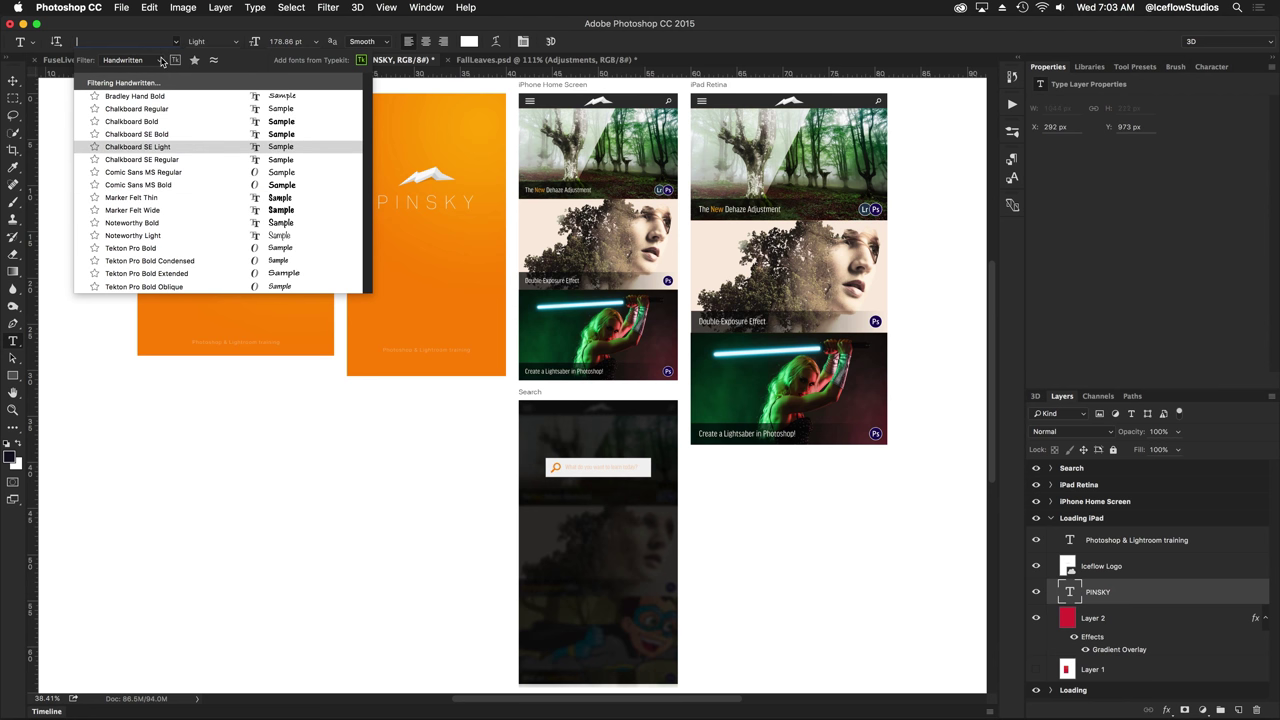
left_click(150, 60)
left_click(145, 50)
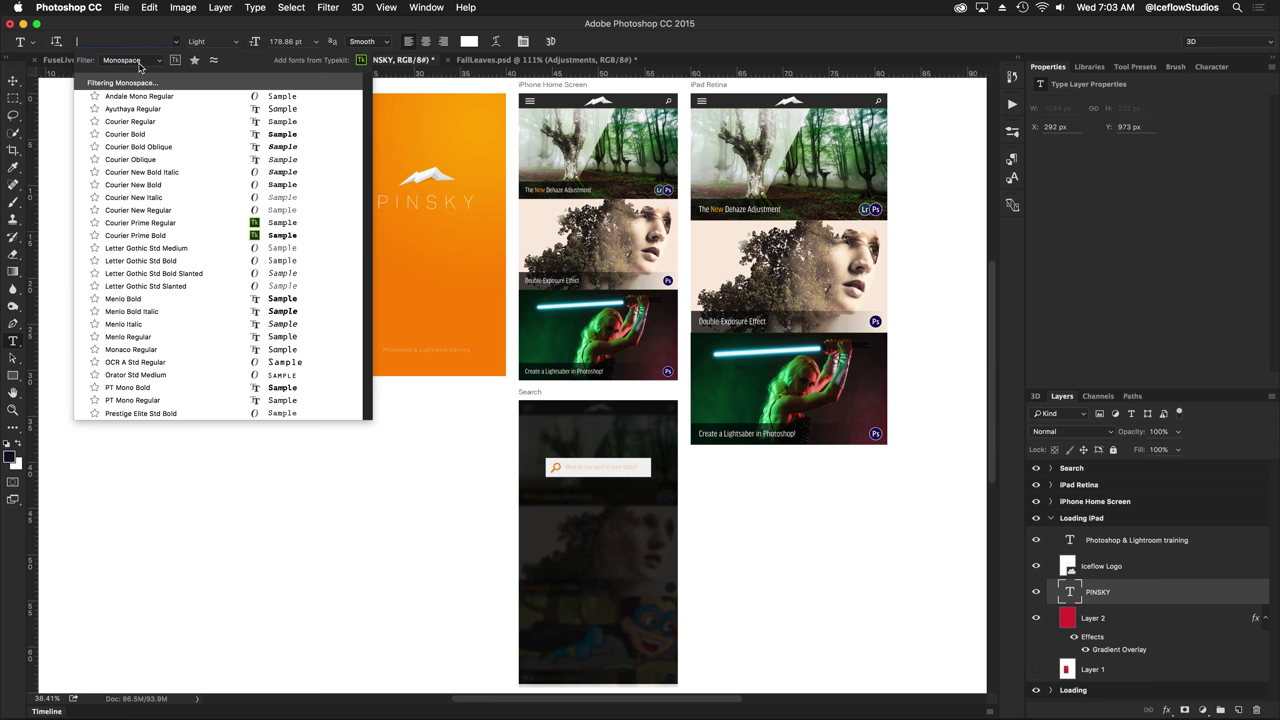
left_click(141, 59)
left_click(141, 50)
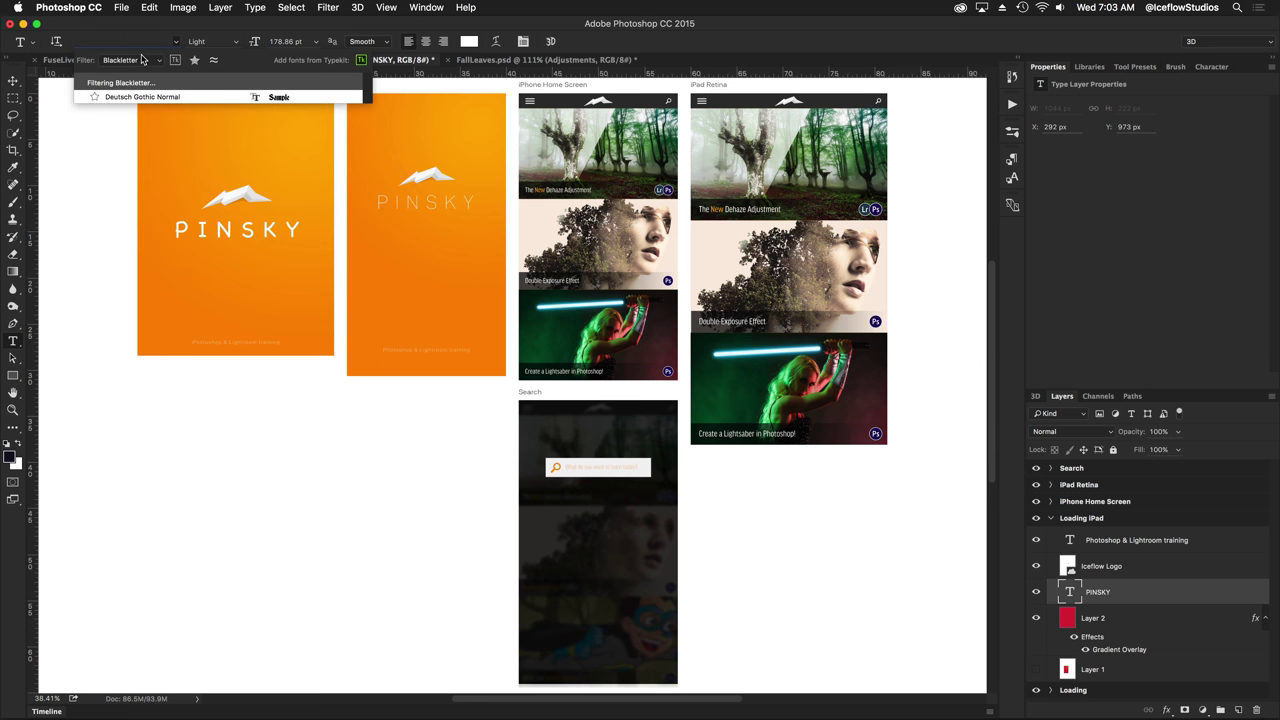
left_click(141, 60)
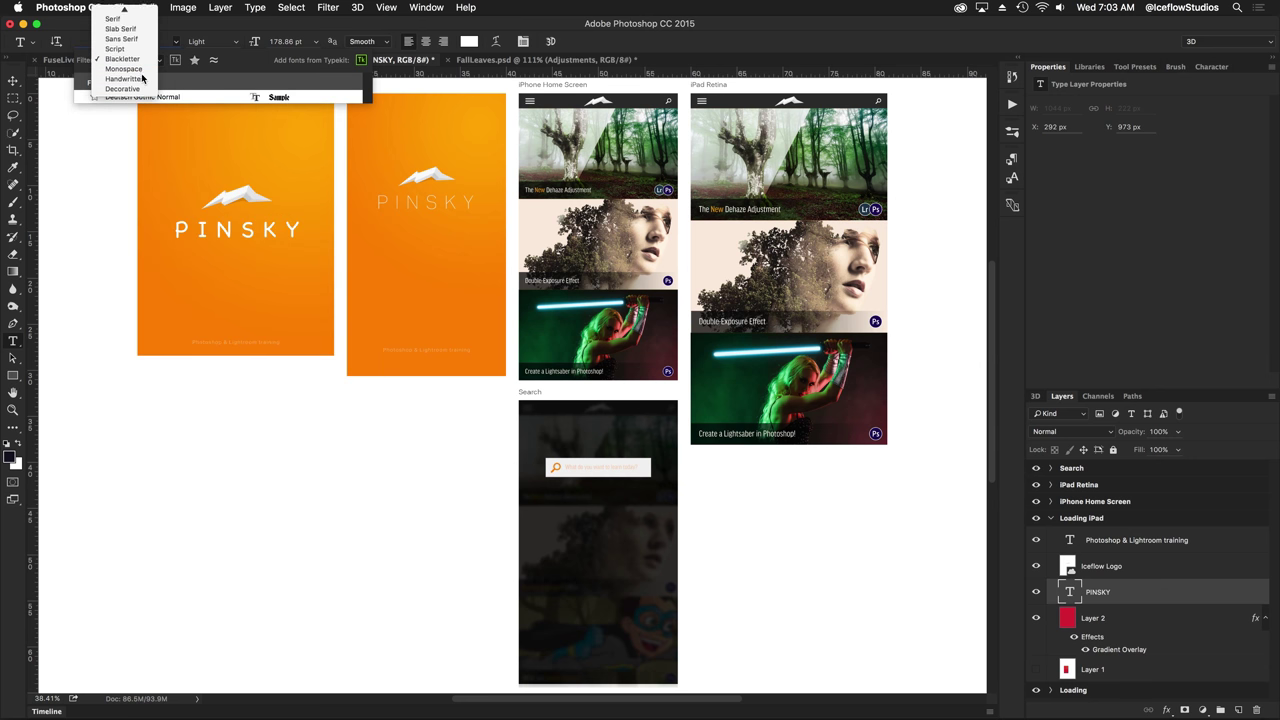
left_click(142, 79)
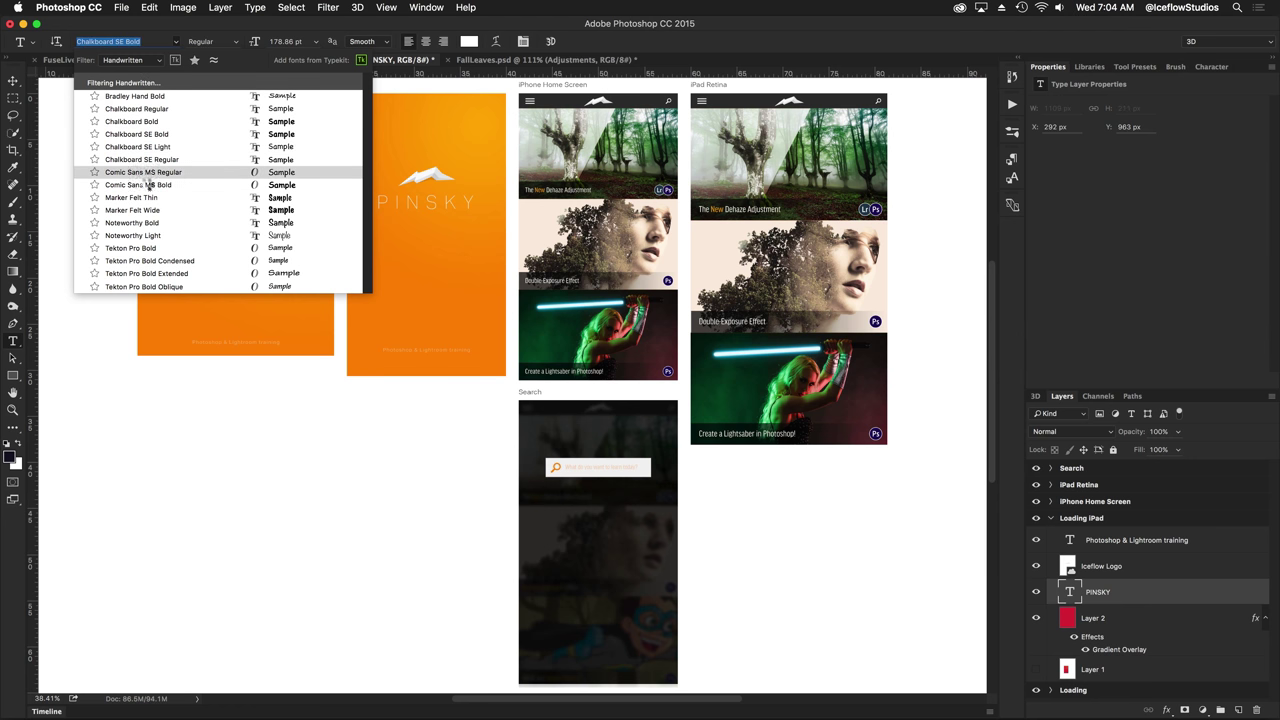
Apply Comic Sans MS Bold to PINSKY and list fonts similar to it
left_click(143, 185)
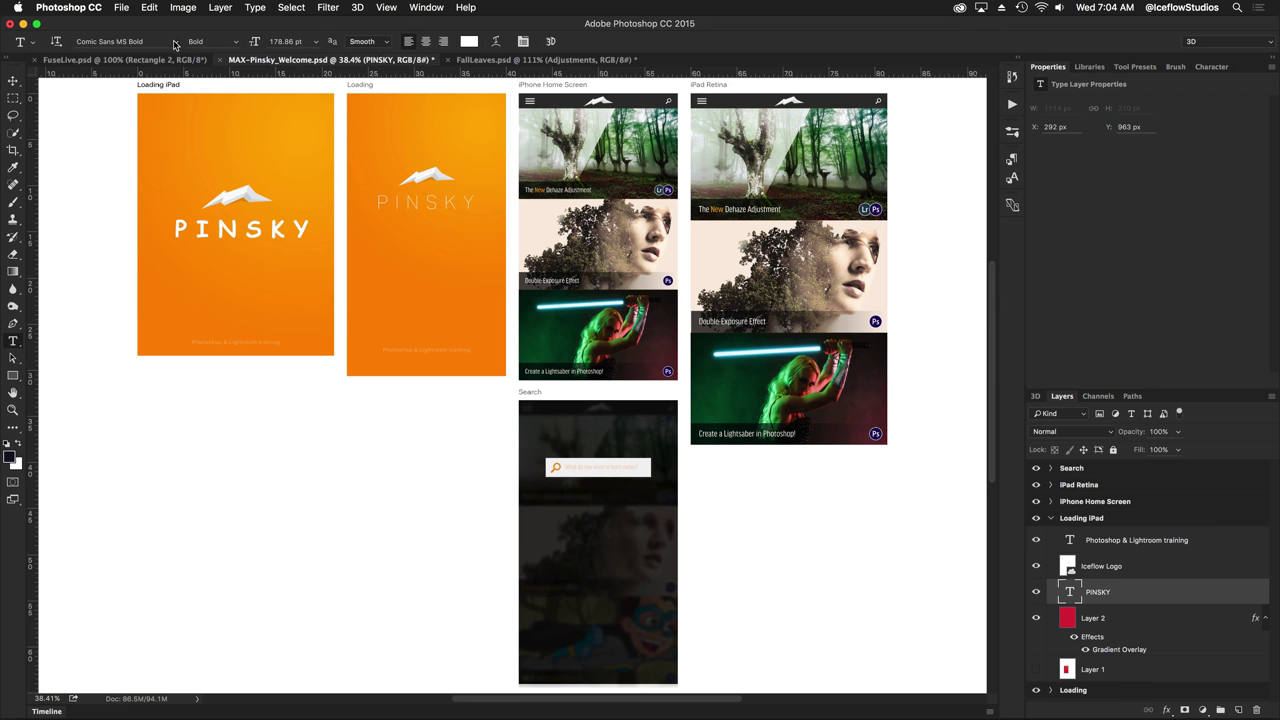
left_click(175, 42)
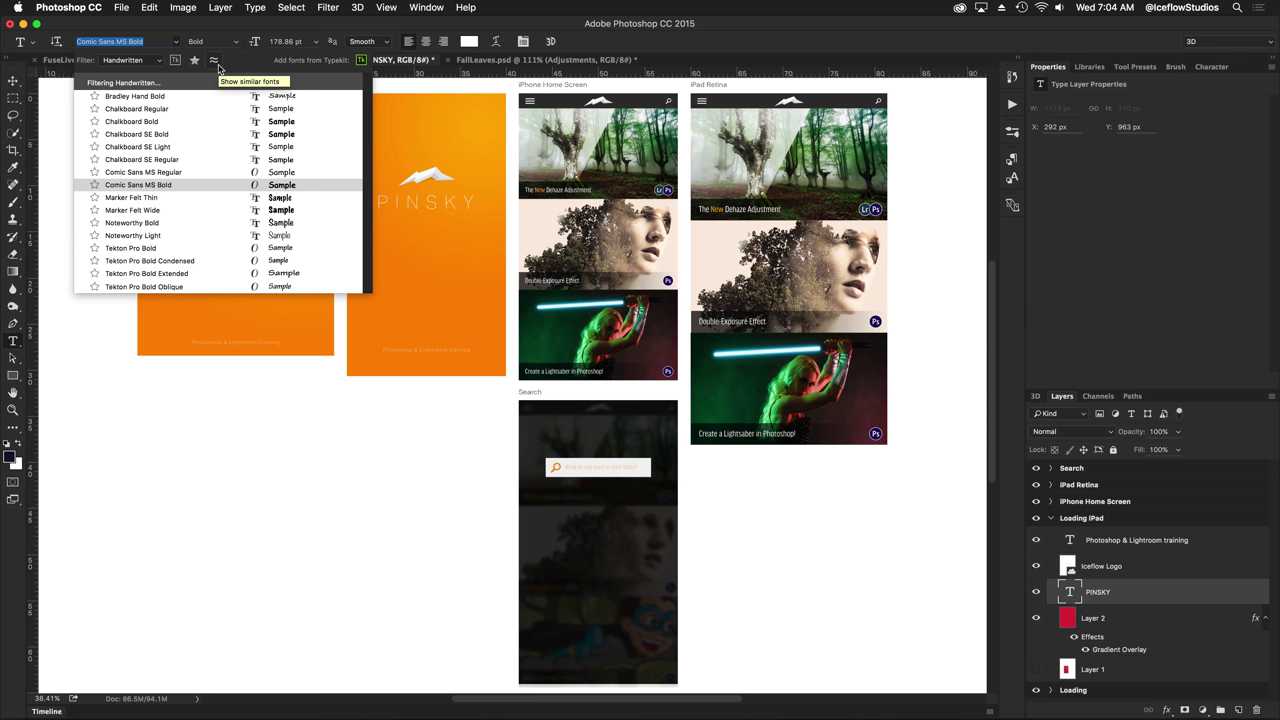
left_click(215, 61)
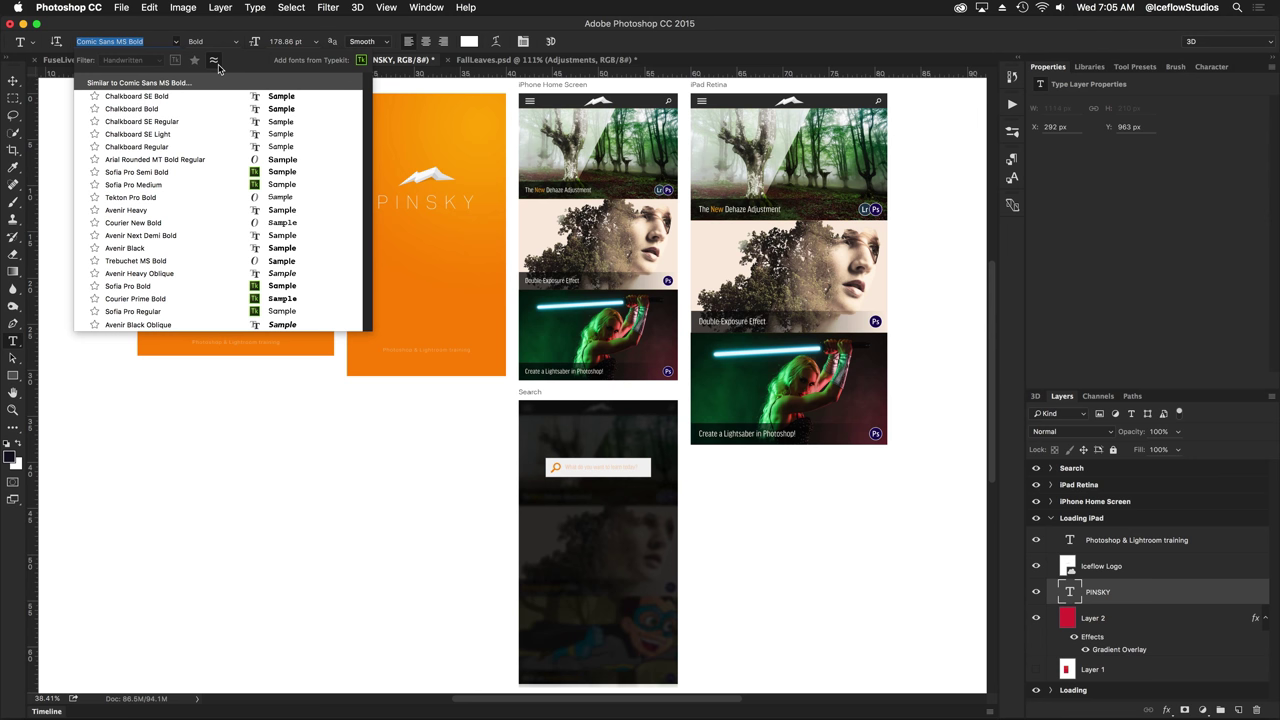
Exit text editing and step back twice so PINSKY returns to its thin lettering
key("Escape")
key("super+alt+z")
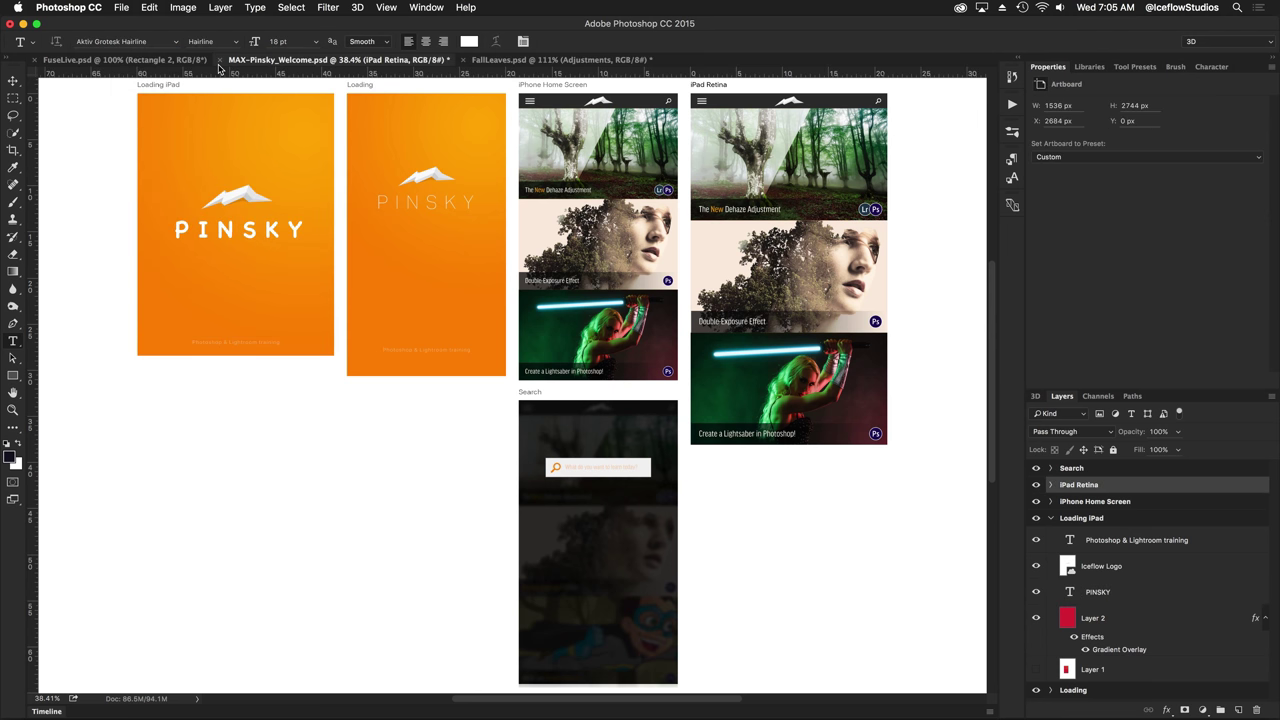
key("super+alt+z")
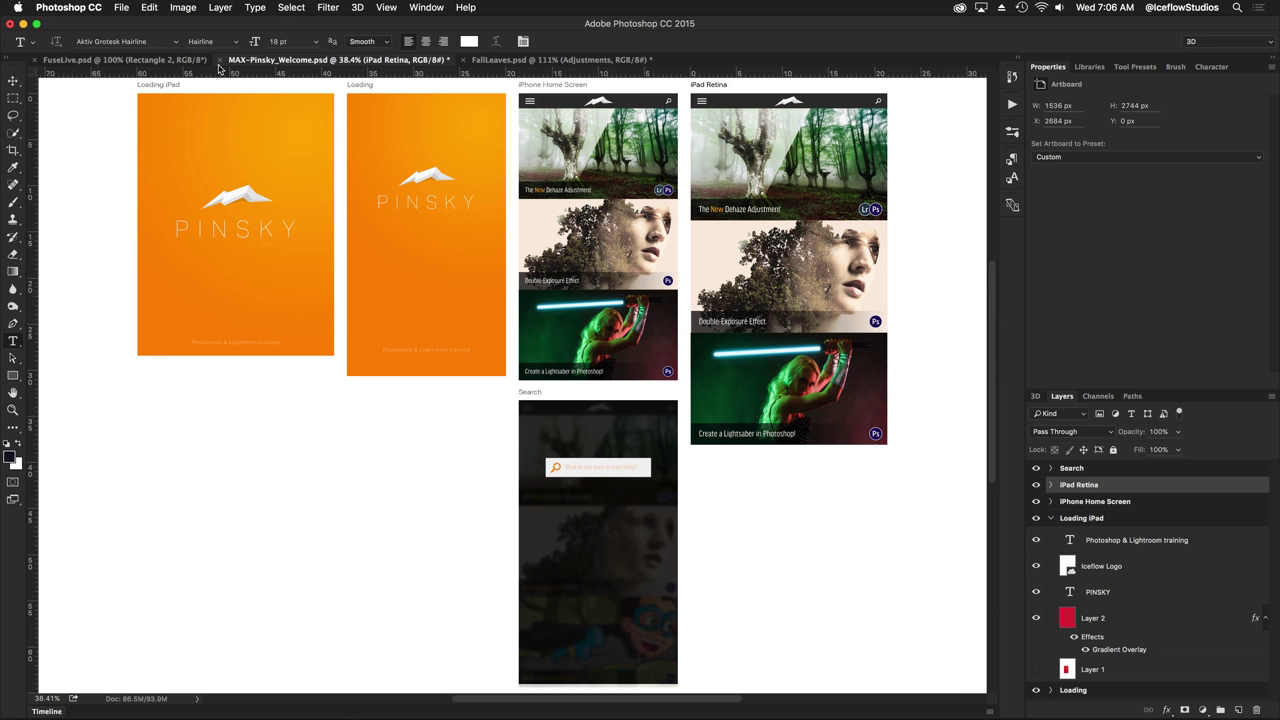
left_click(151, 7)
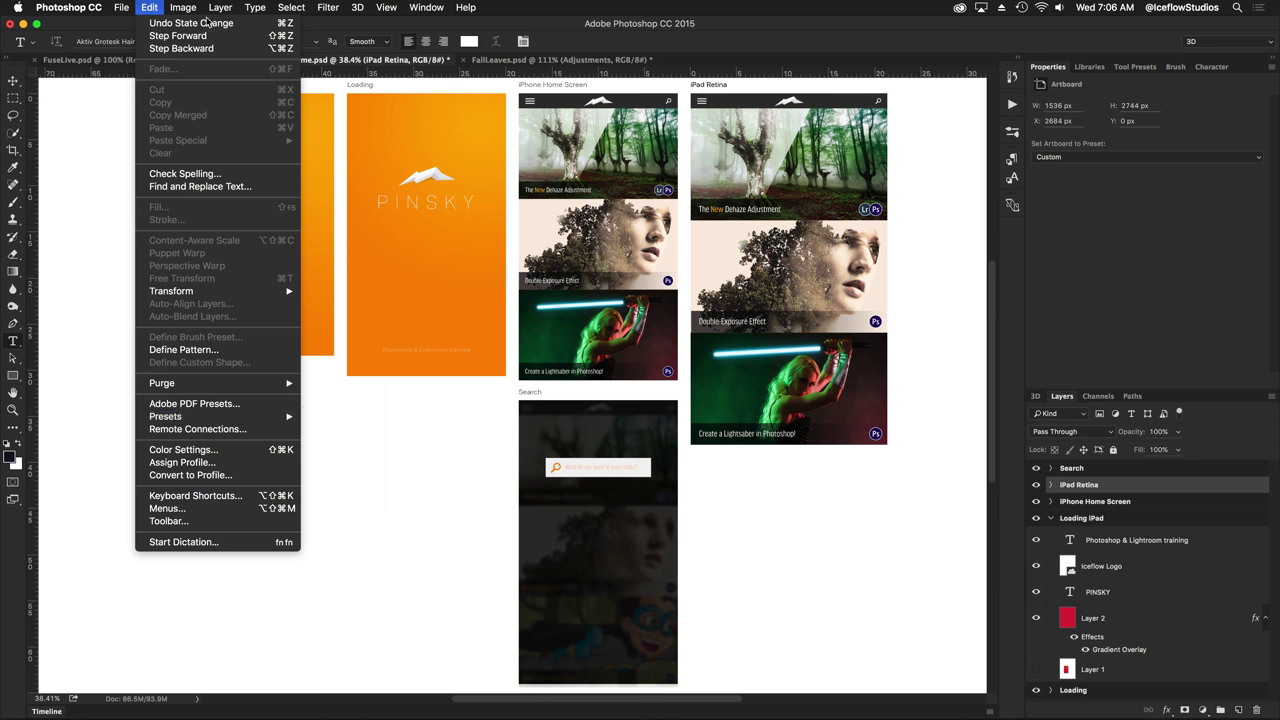
In Customize Toolbar, move the Color Sampler, Count, Note and Ruler tools into Extra Tools
left_click(246, 523)
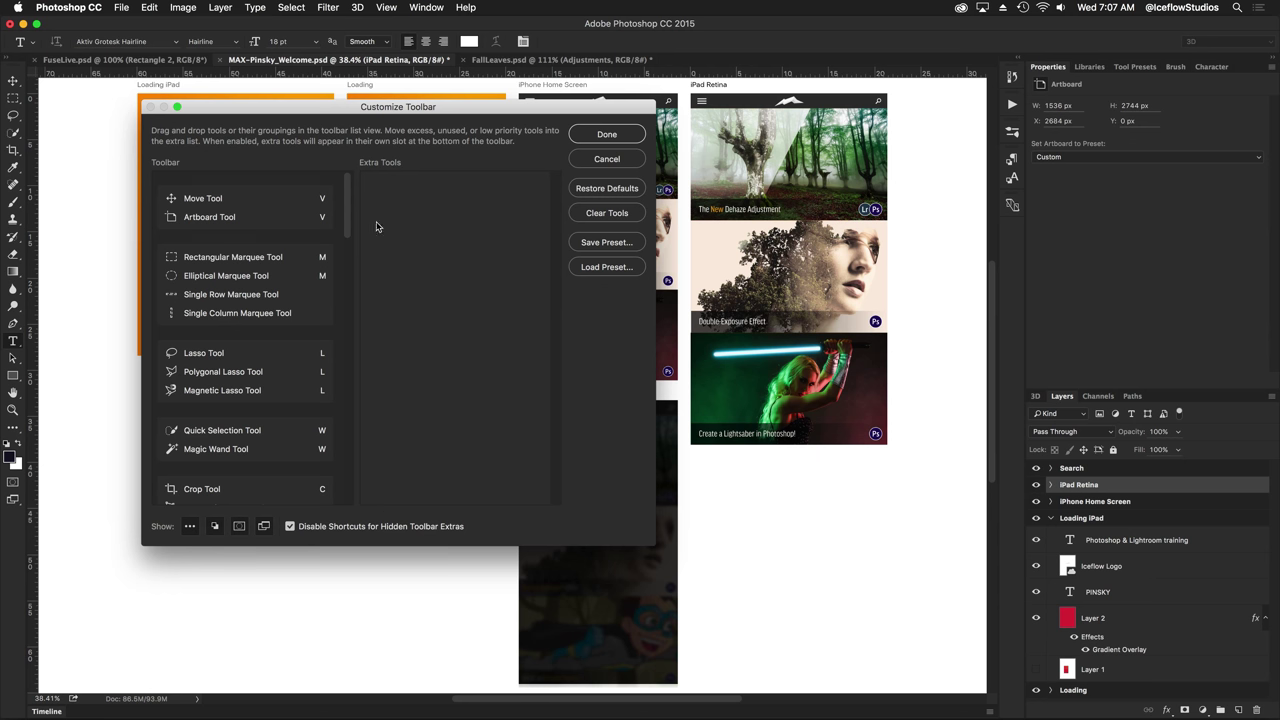
left_click_drag(349, 194, 348, 260)
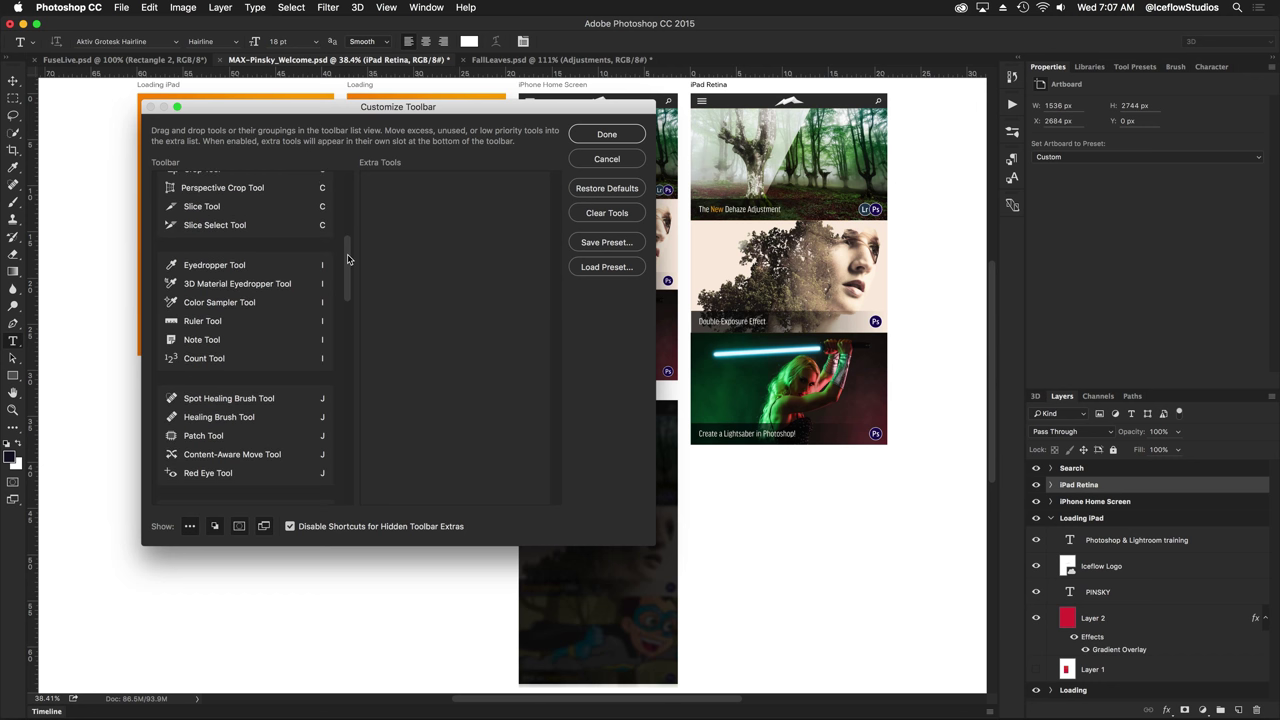
scroll(348, 260, "down", 3)
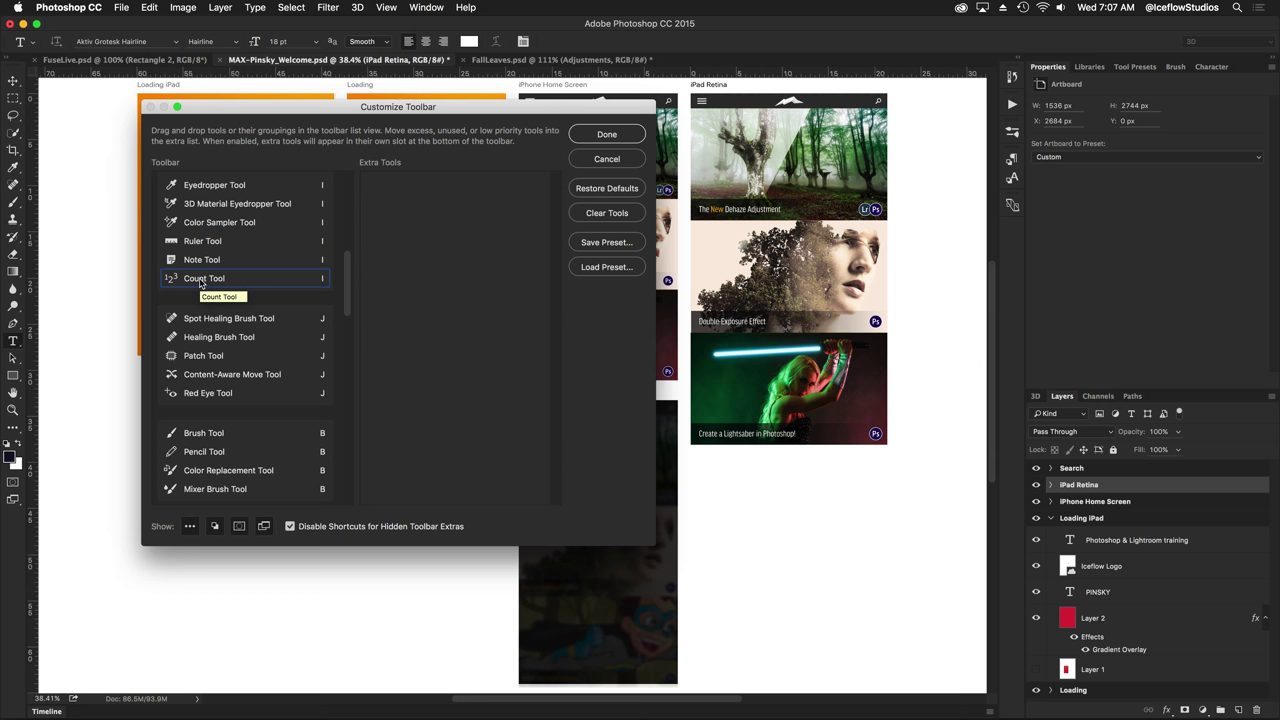
left_click_drag(200, 284, 412, 197)
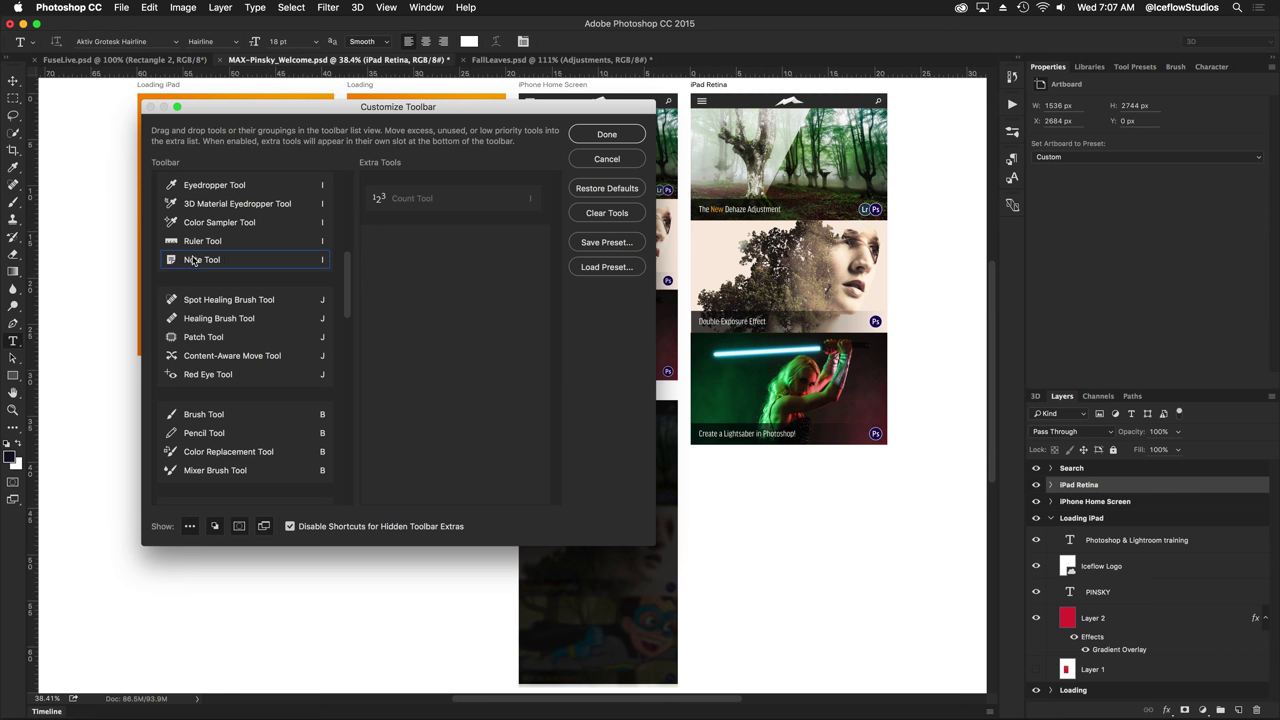
left_click_drag(197, 260, 462, 249)
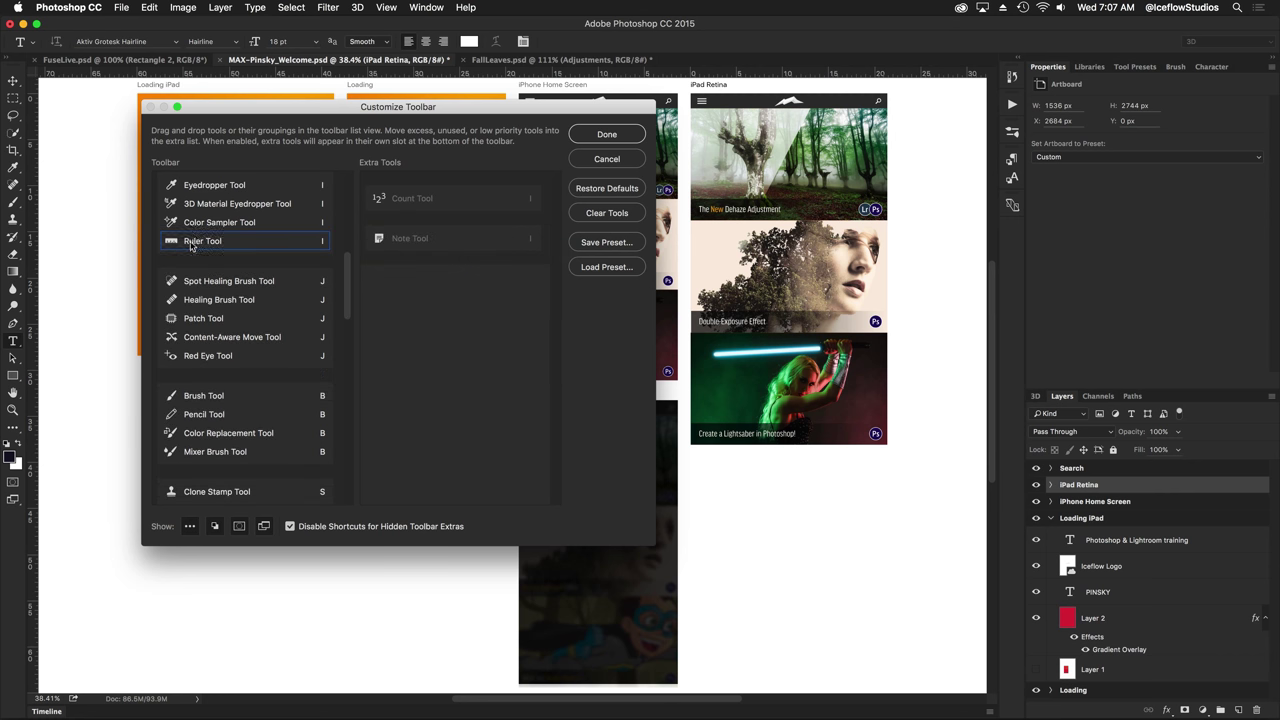
mouse_move(195, 243)
left_mouse_down()
mouse_move(455, 300)
mouse_move(212, 231)
mouse_move(423, 316)
mouse_move(351, 334)
mouse_move(352, 375)
left_mouse_up()
Place the Type tools right after Magic Wand, hide Quick Mask and keep shortcuts enabled
scroll(352, 290, "down", 5)
scroll(352, 375, "down", 2)
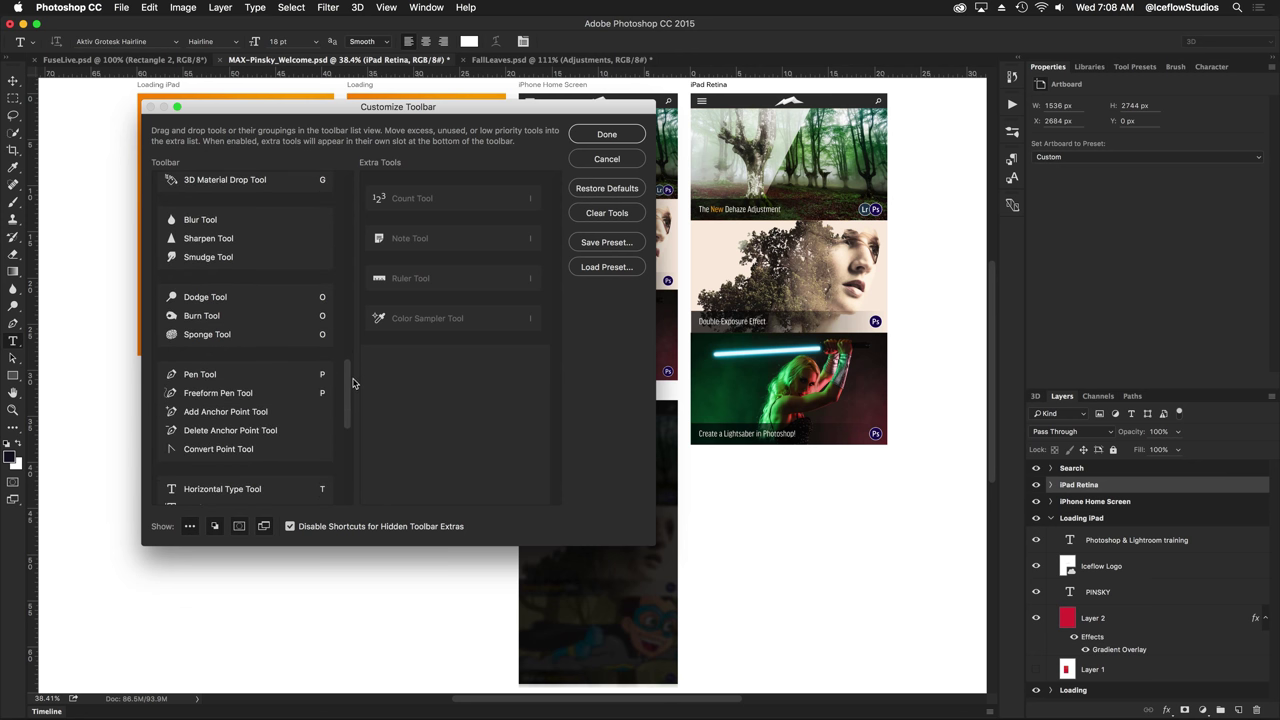
scroll(351, 375, "up", 2)
mouse_move(351, 375)
left_mouse_down()
mouse_move(351, 360)
mouse_move(352, 410)
left_mouse_up()
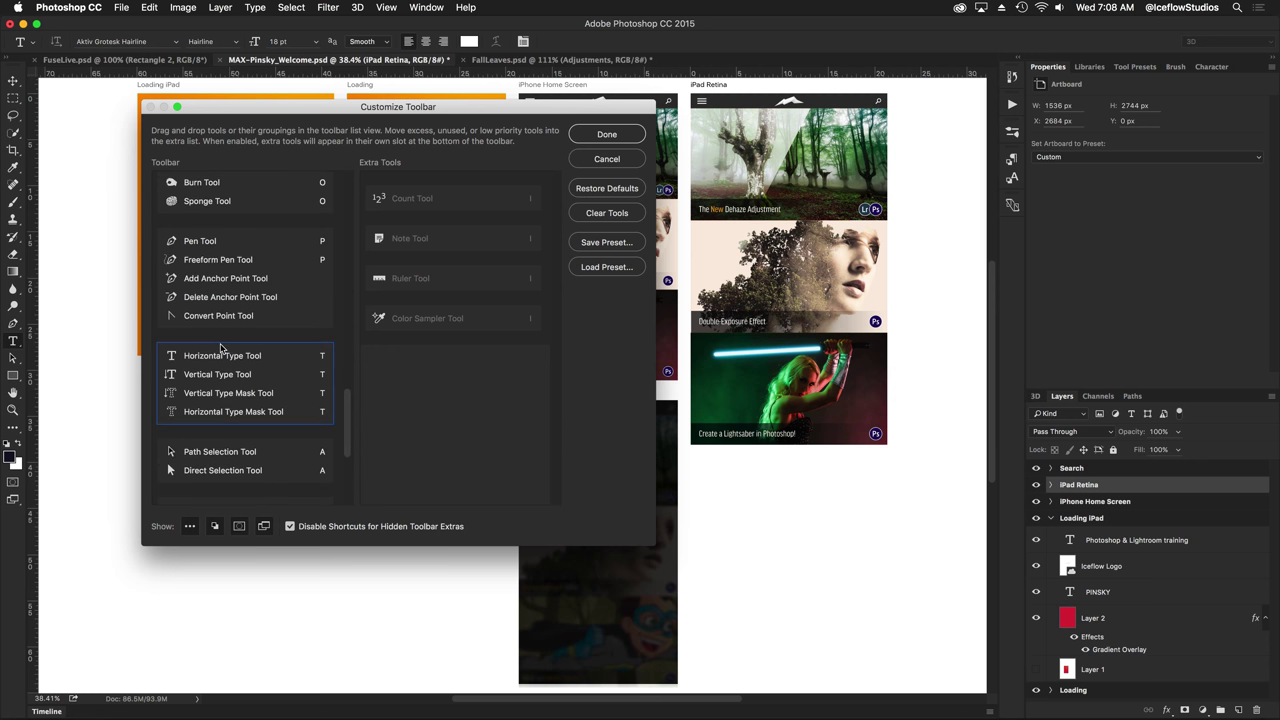
mouse_move(221, 347)
left_mouse_down()
mouse_move(224, 159)
mouse_move(215, 284)
left_mouse_up()
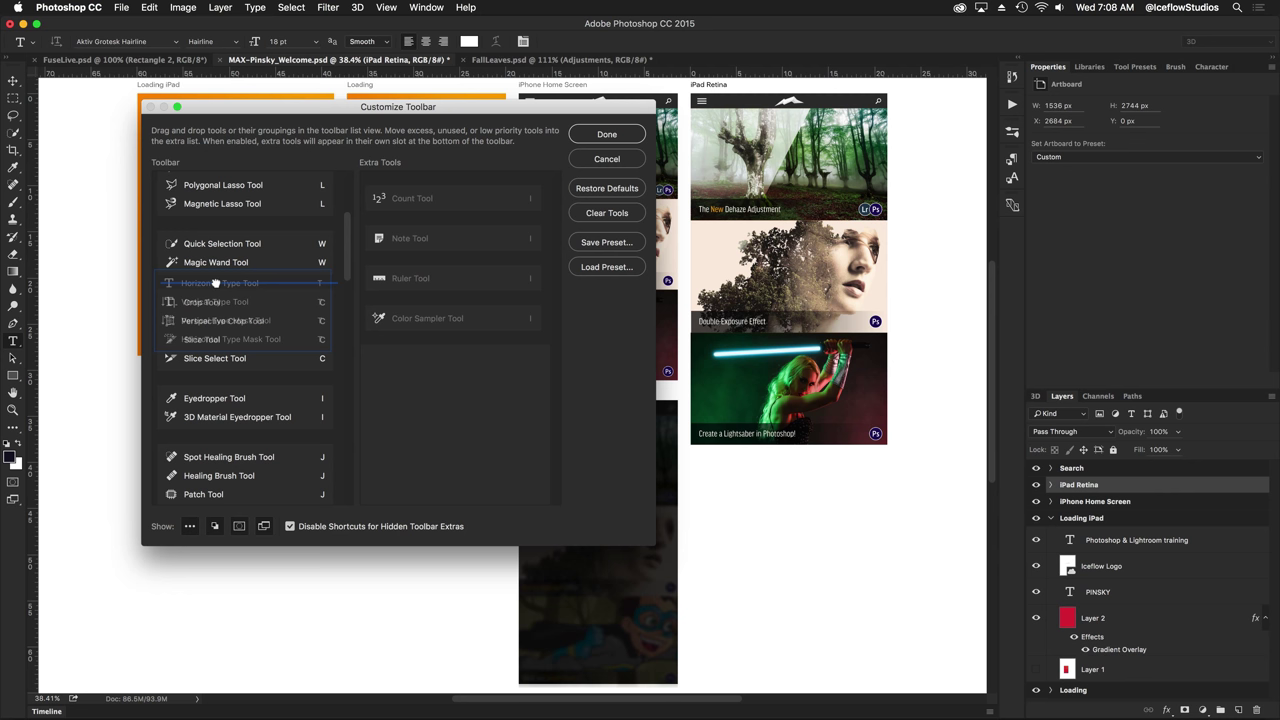
left_click_drag(215, 284, 216, 285)
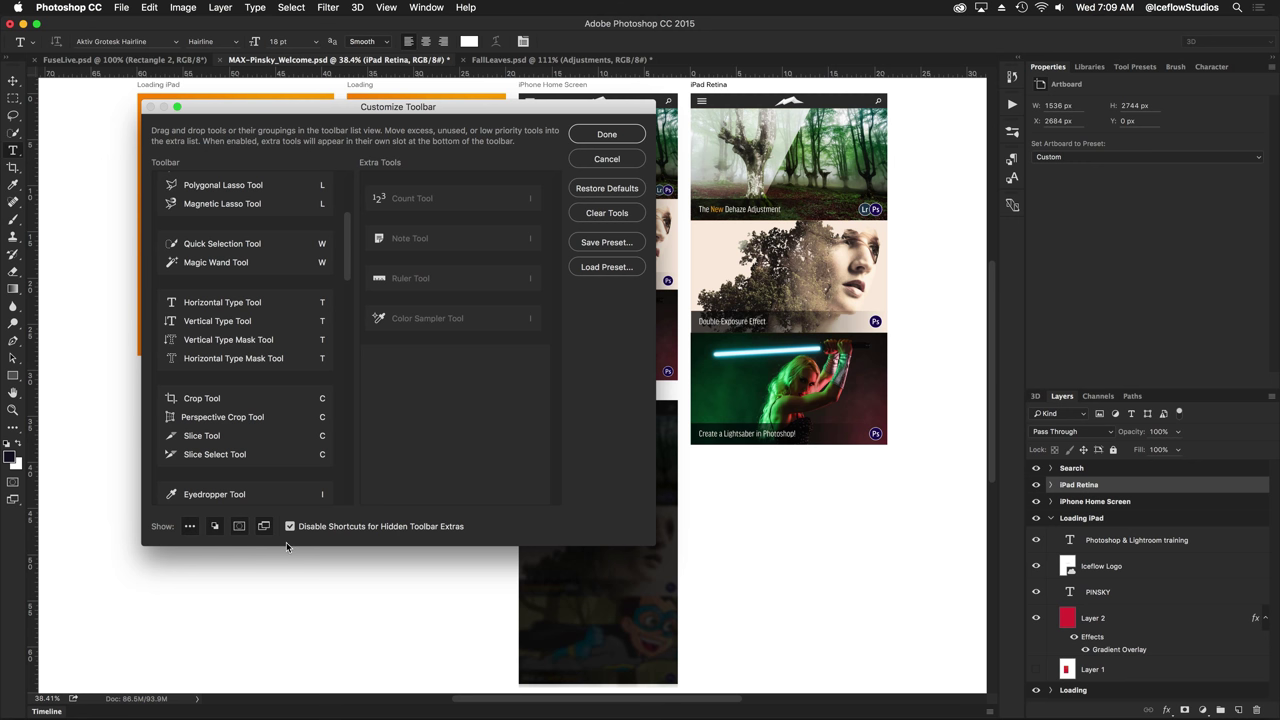
left_click(239, 526)
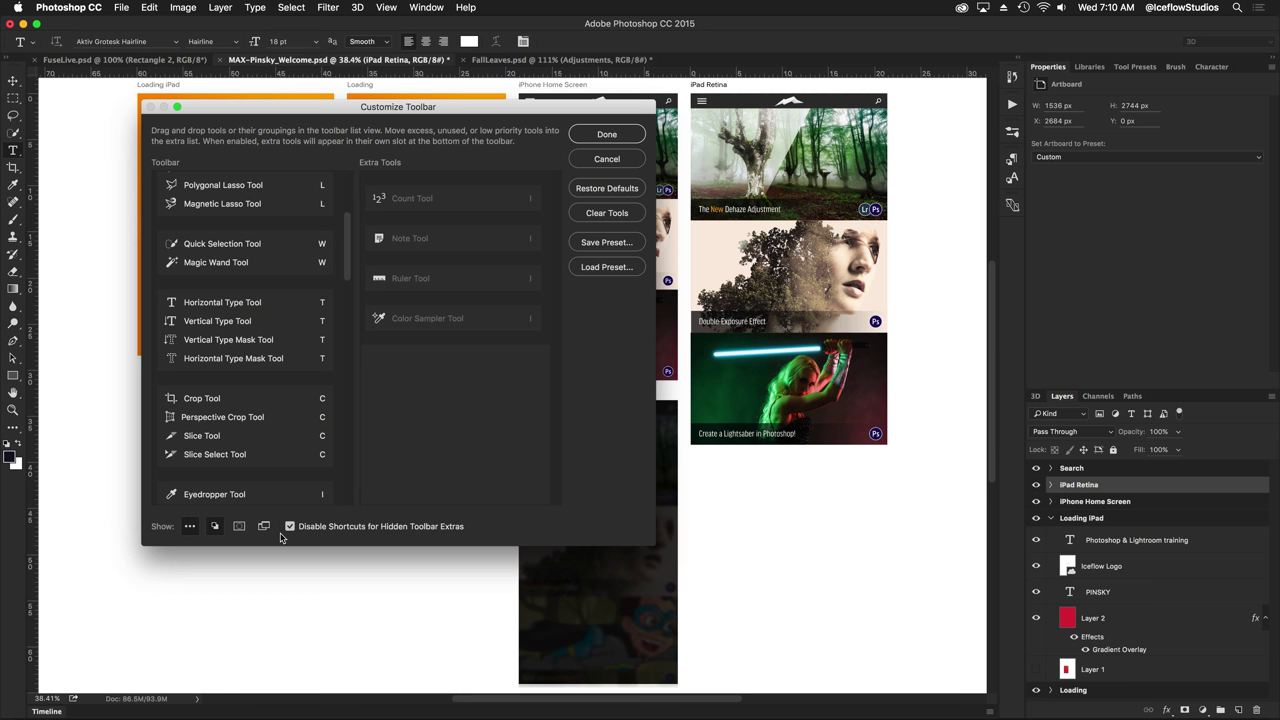
left_click(290, 527)
Confirm the customized toolbar and start a new workspace
left_click(633, 138)
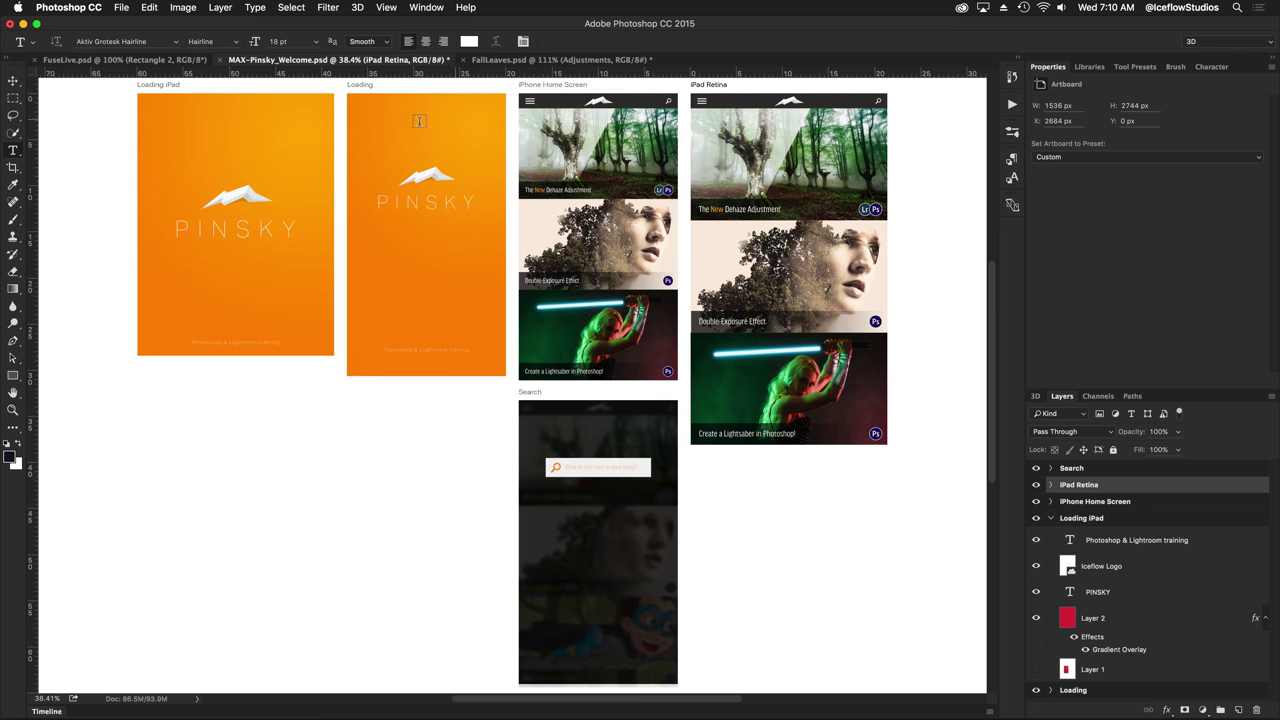
left_click(428, 8)
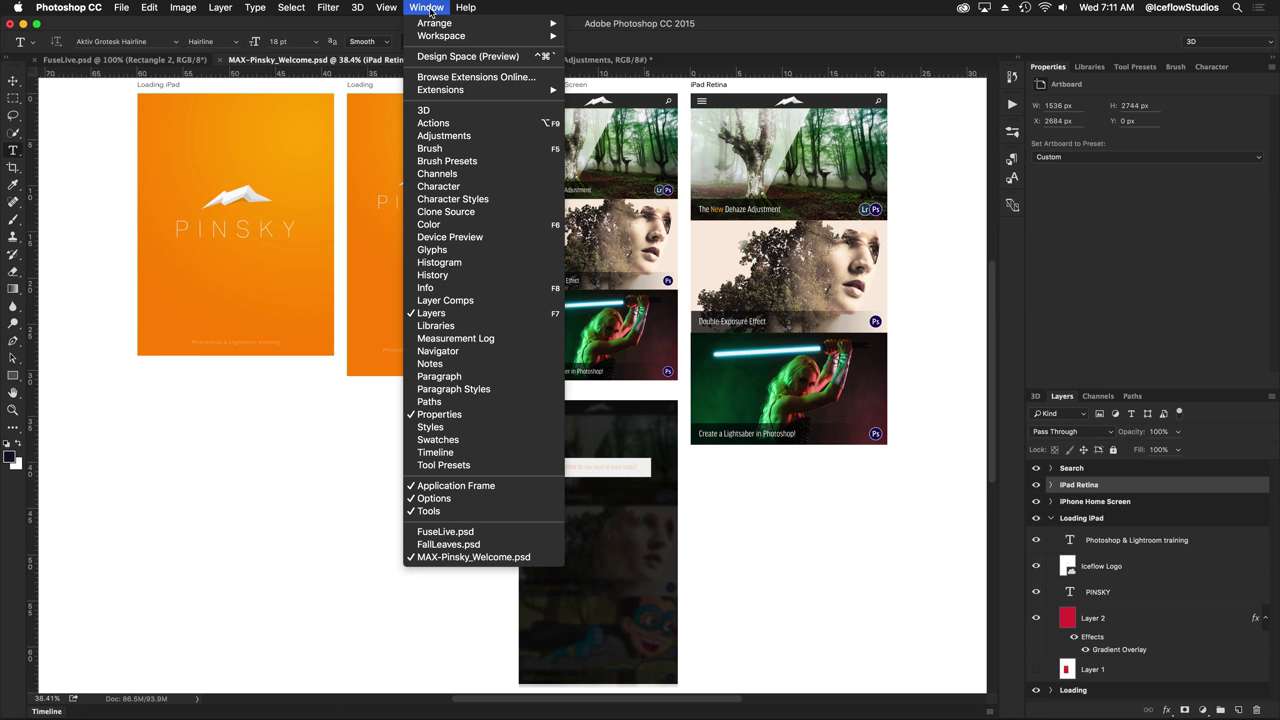
mouse_move(497, 37)
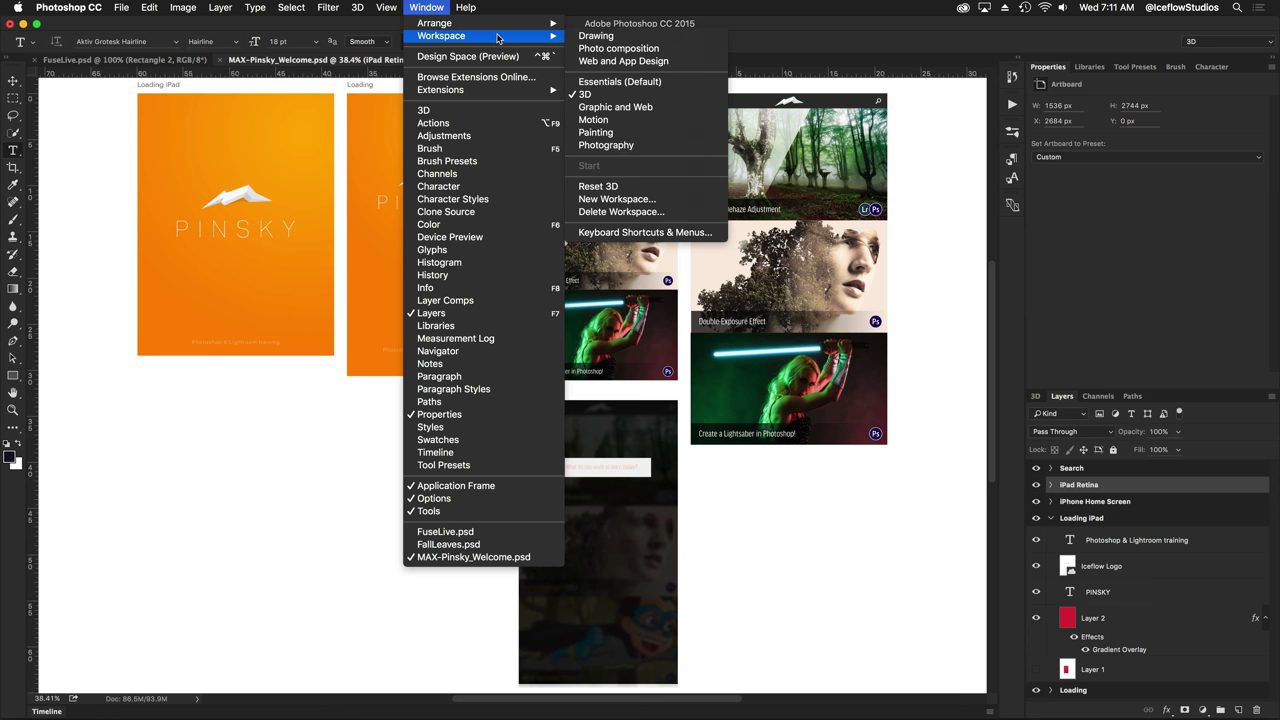
left_click(625, 199)
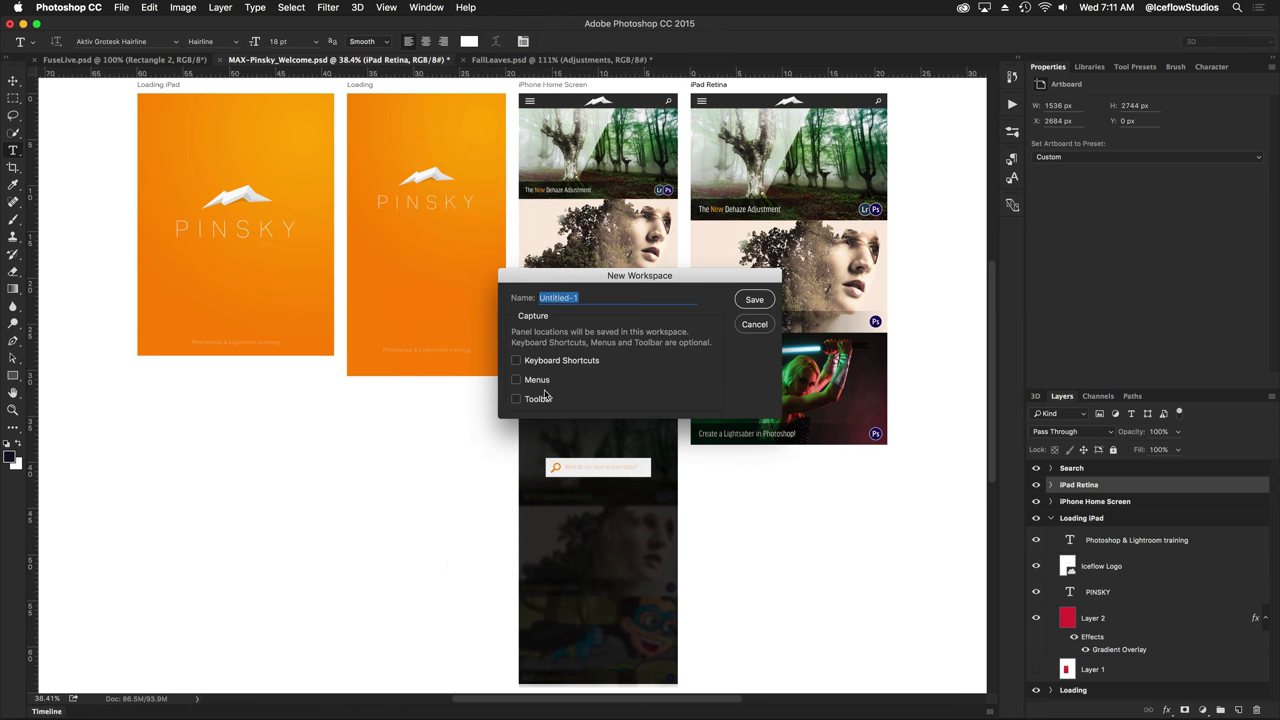
Save the workspace as 'Typography', including toolbar, keyboard shortcuts and menus
left_click(547, 400)
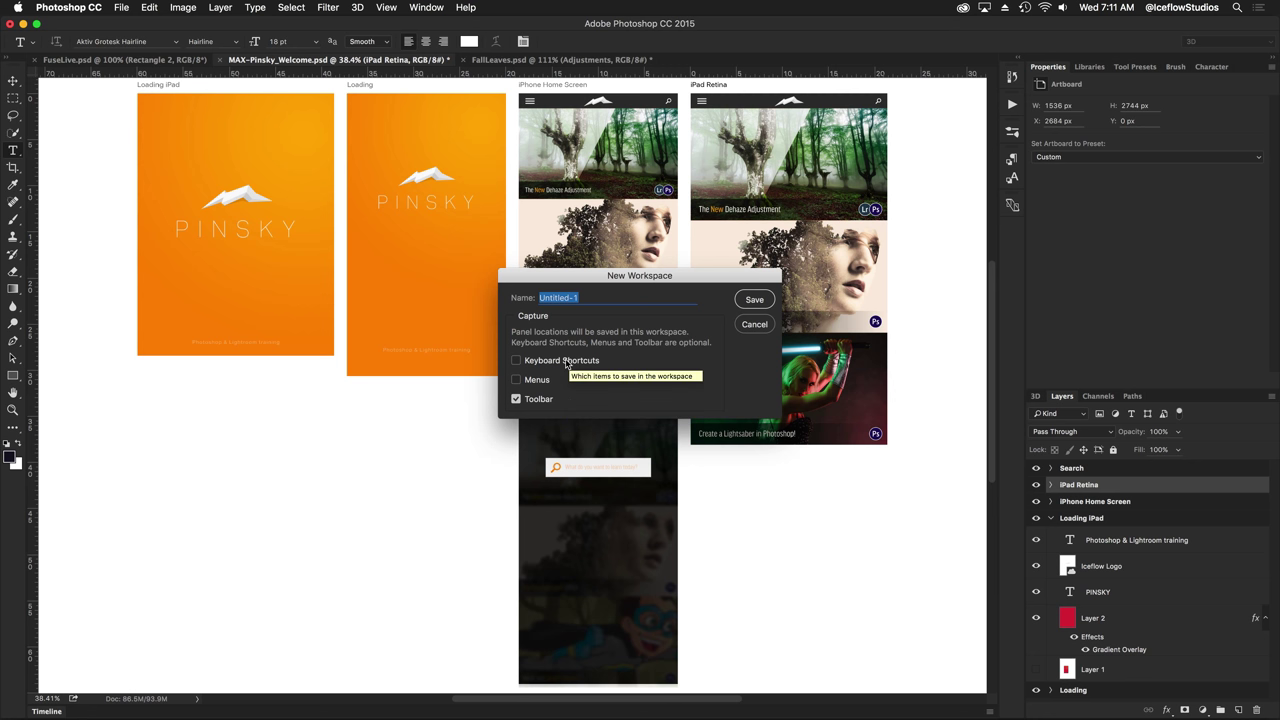
left_click(566, 362)
left_click(531, 381)
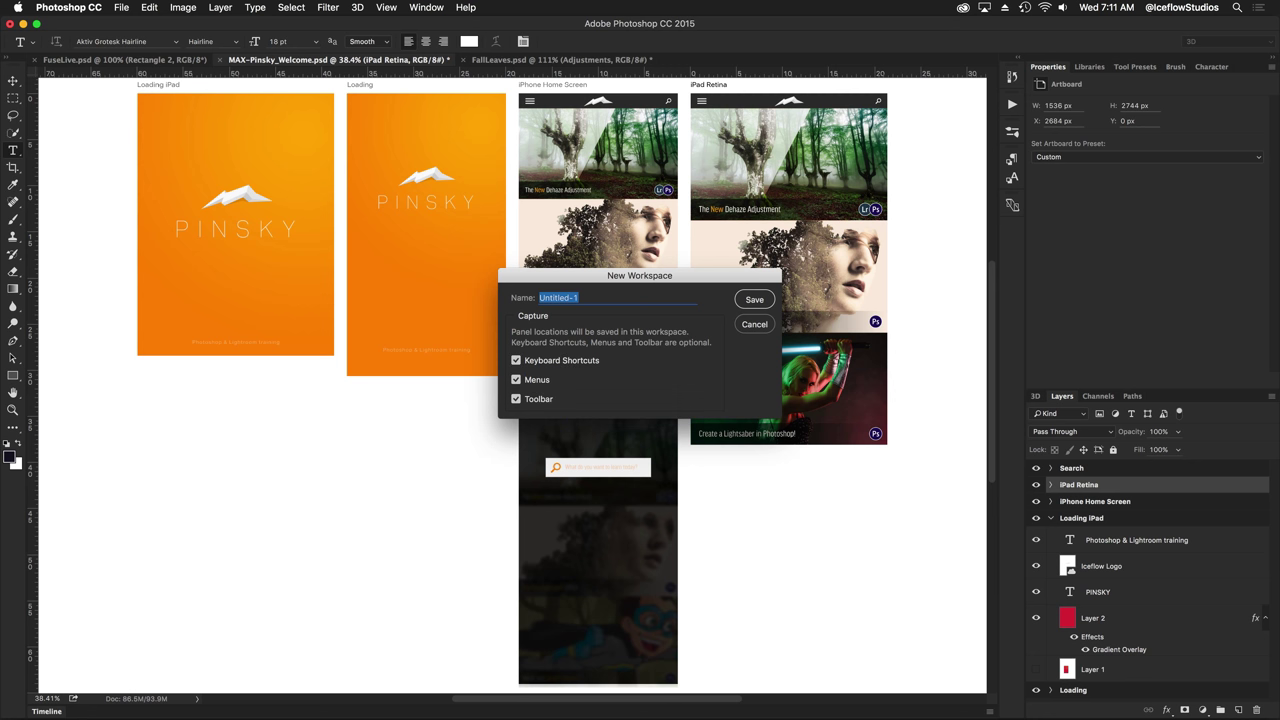
type("Typography")
key("Return")
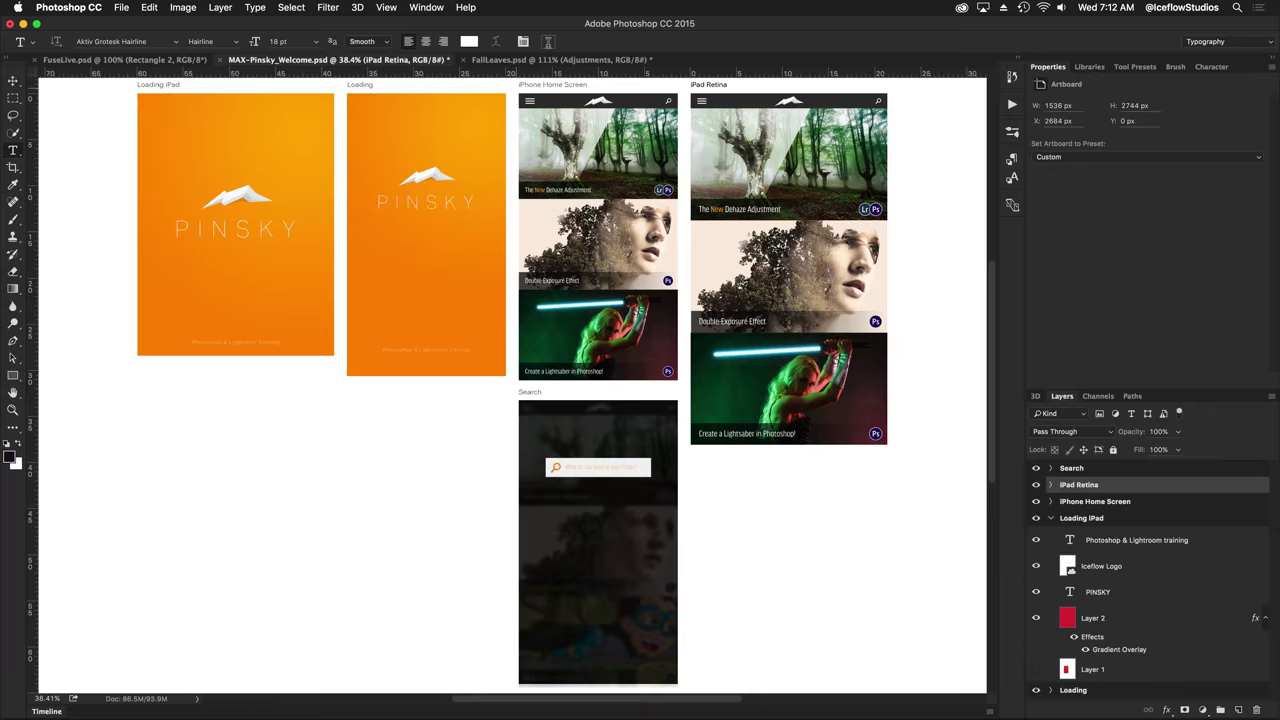
In FallLeaves.psd, toggle the Adjustments group off and on to compare with the original
left_click(552, 62)
scroll(512, 385, "down", 1)
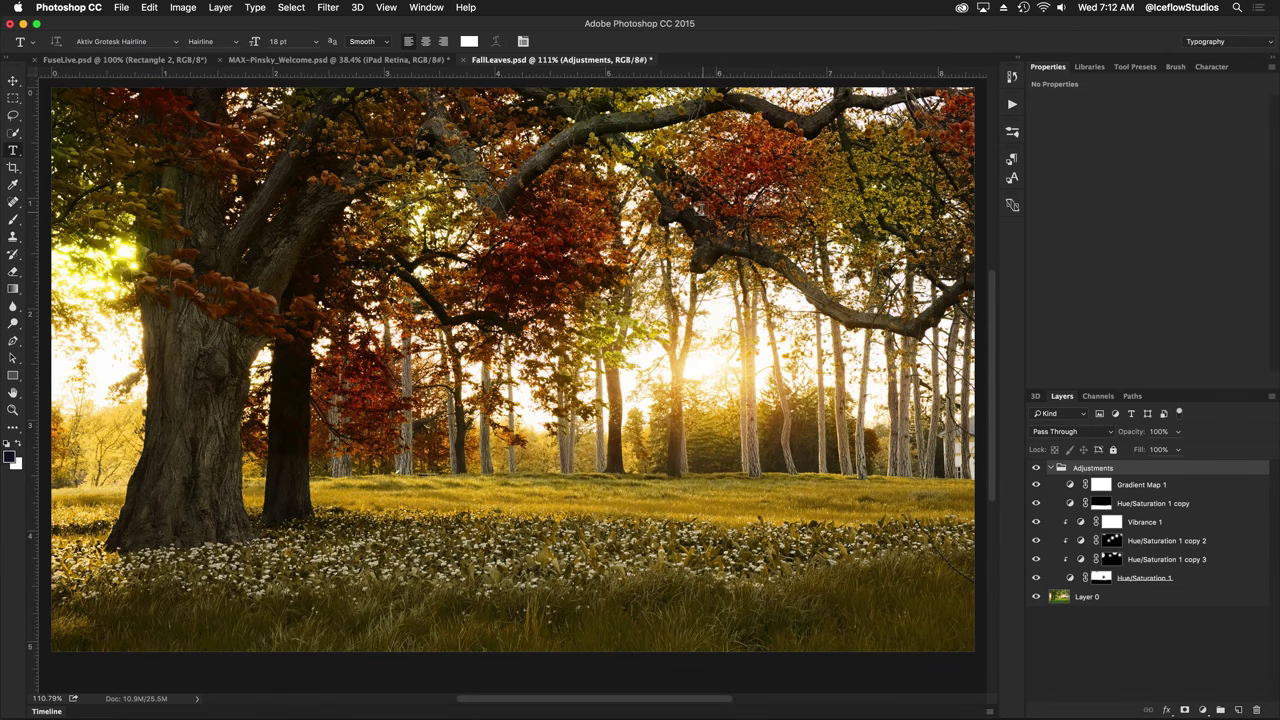
left_click(1036, 468)
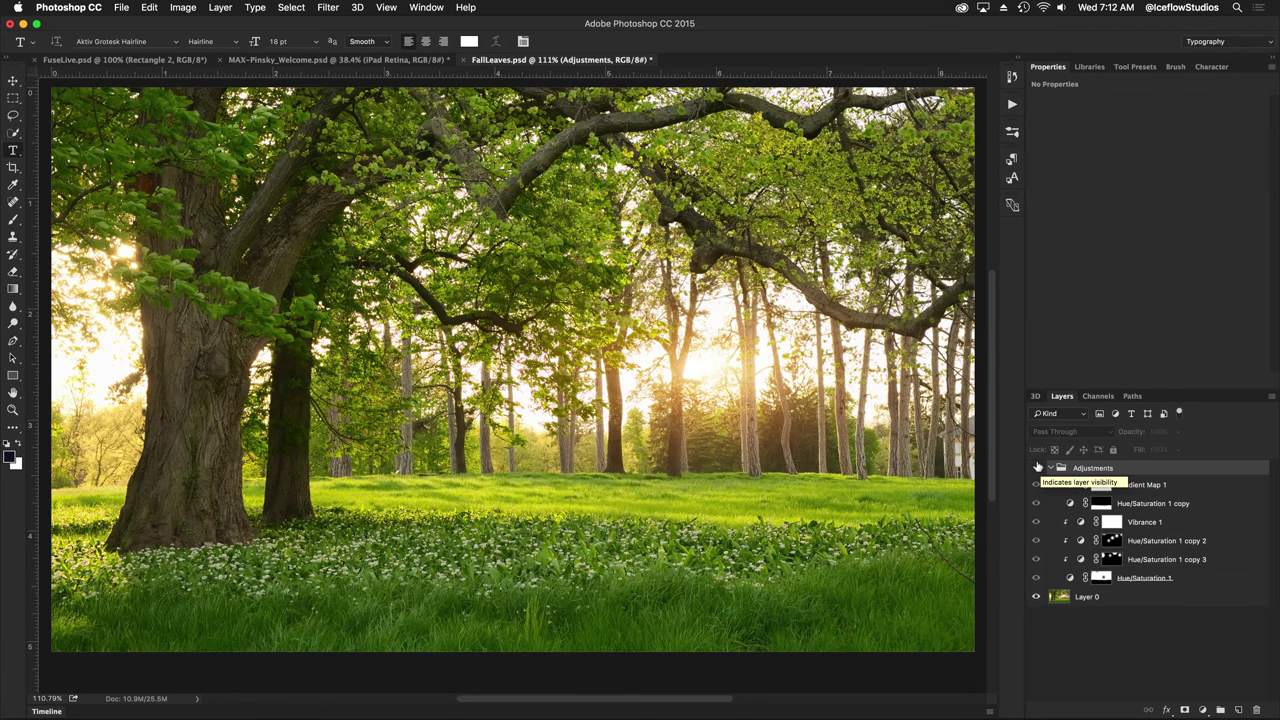
left_click(1036, 468)
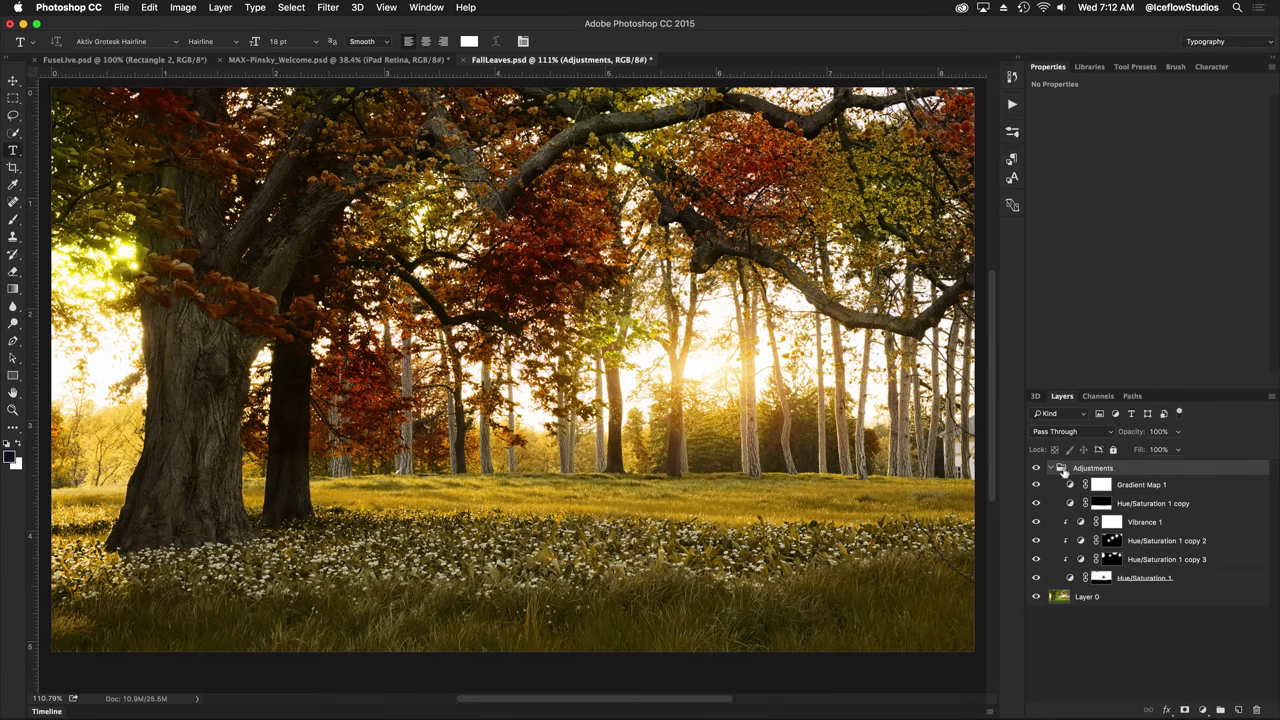
Select the Adjustments group with Layer 0 and convert them into one smart object
left_click(1119, 596)
right_click(1119, 596)
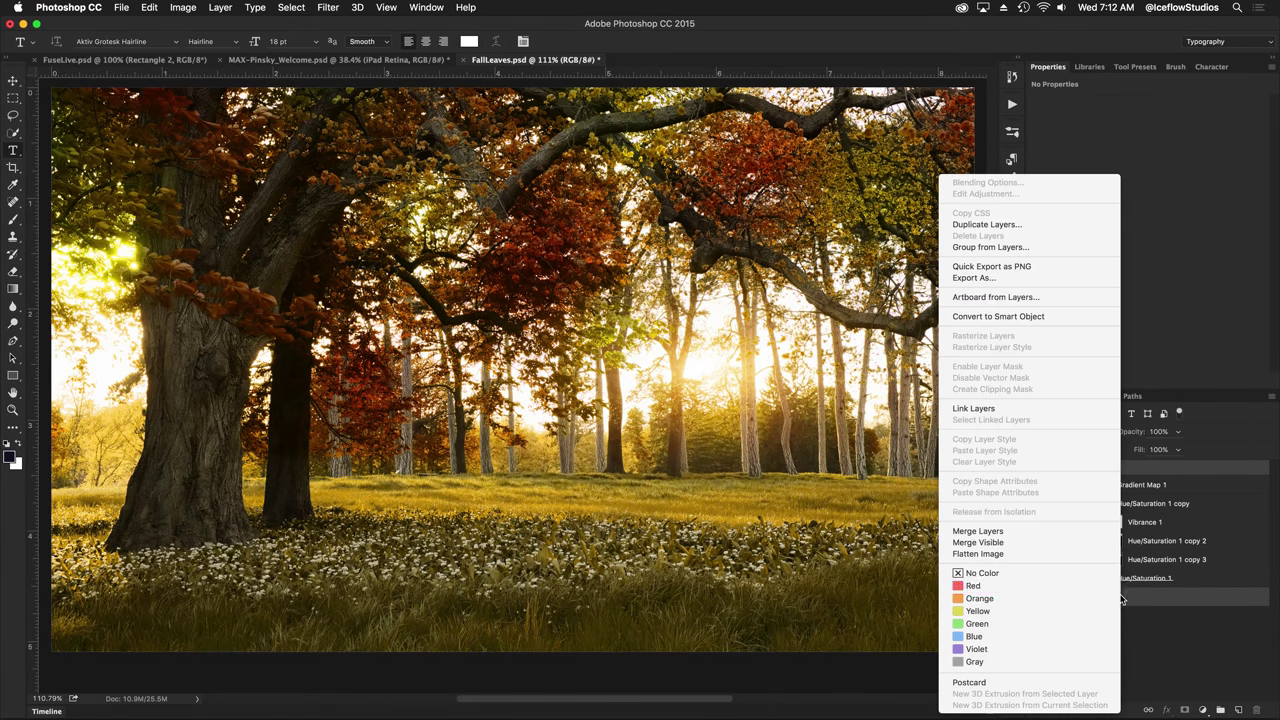
left_click(1047, 318)
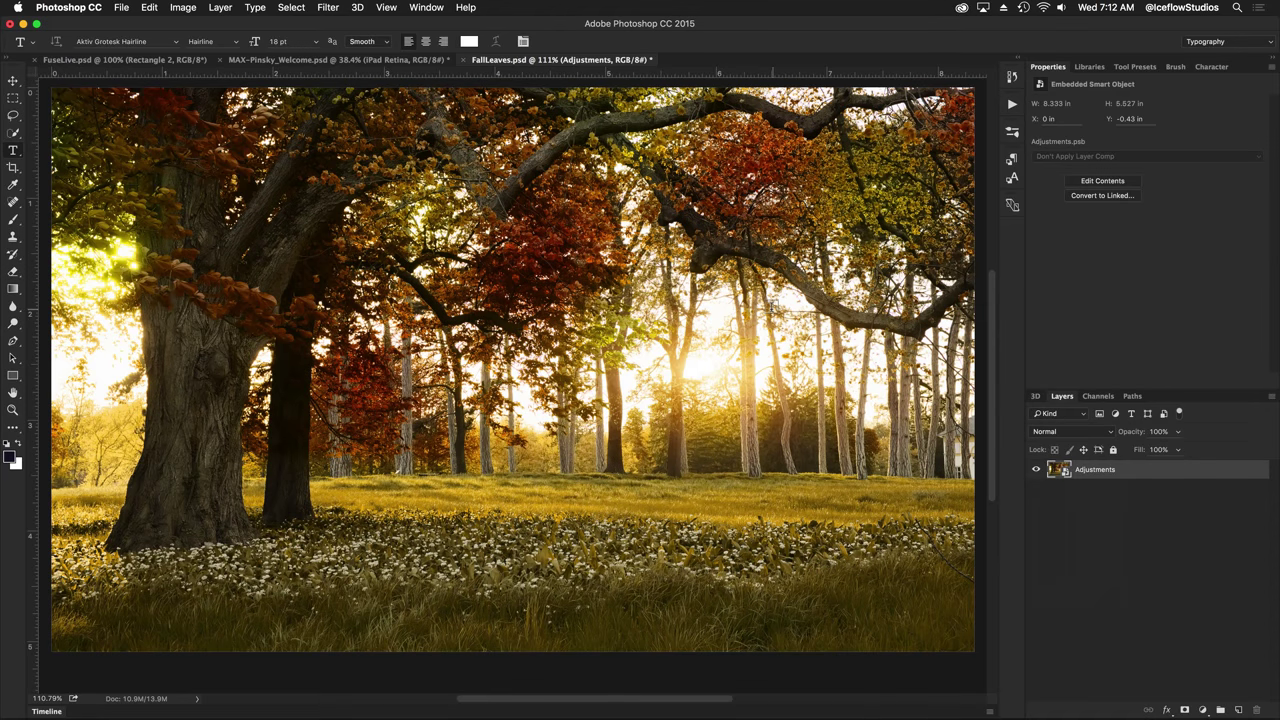
left_click(328, 7)
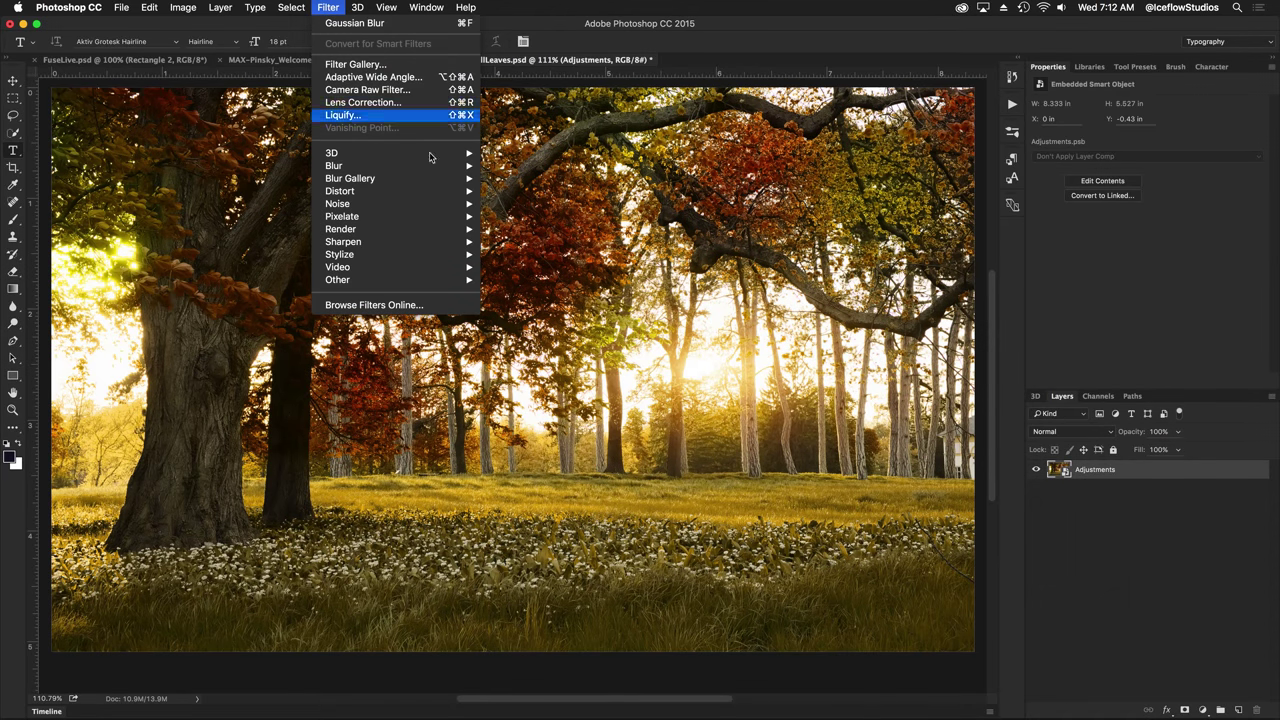
Apply Oil Paint as a smart filter with Stylization 3.4, Scale 3.0 and Shine 4.0
mouse_move(465, 255)
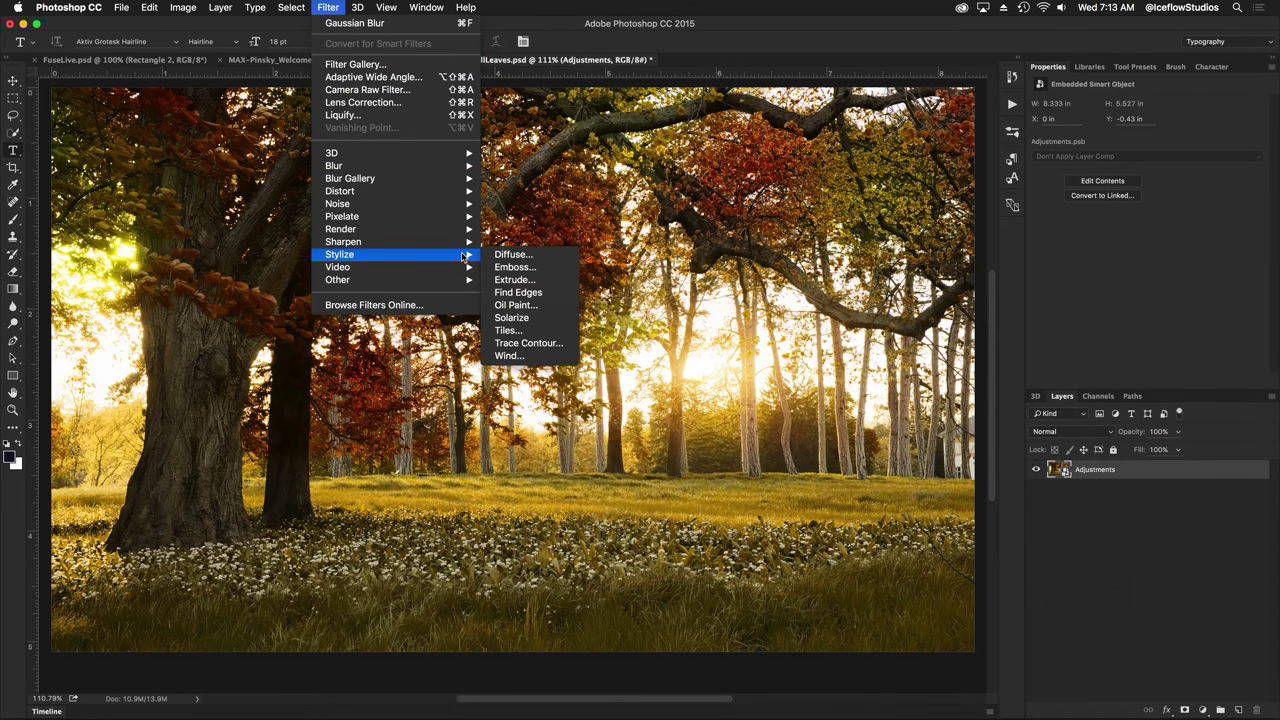
left_click(548, 304)
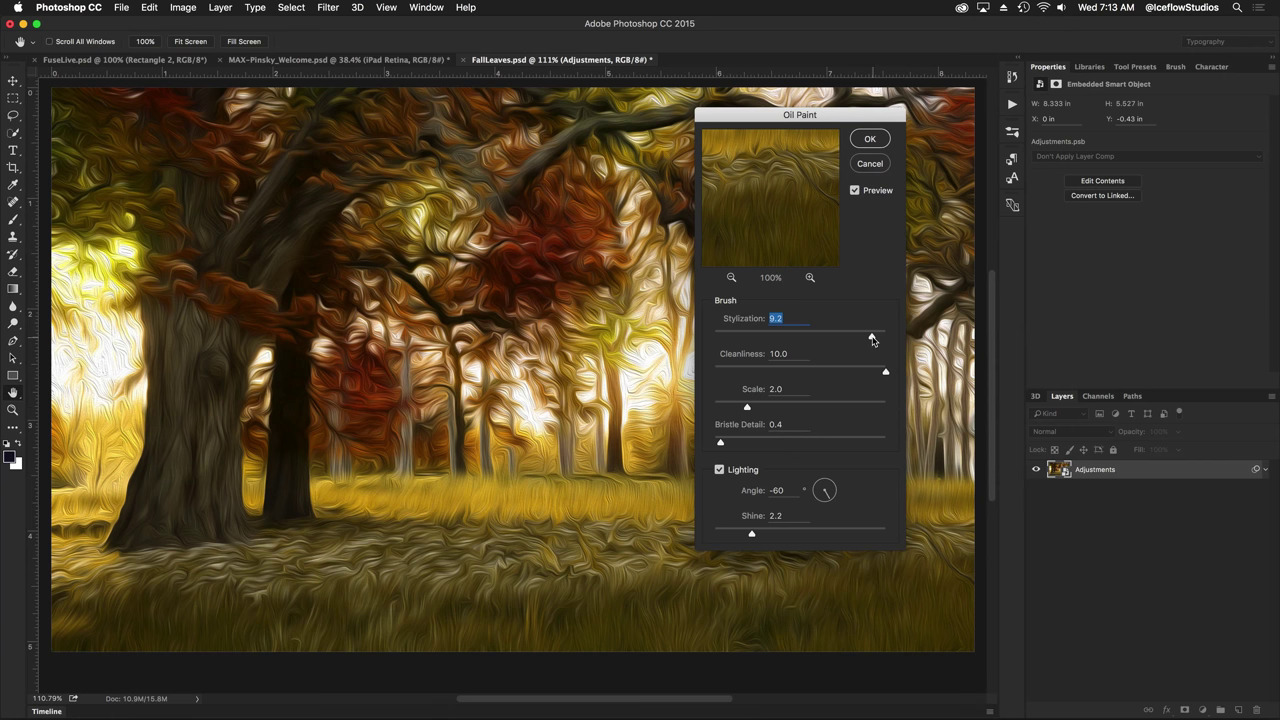
left_click_drag(871, 340, 771, 338)
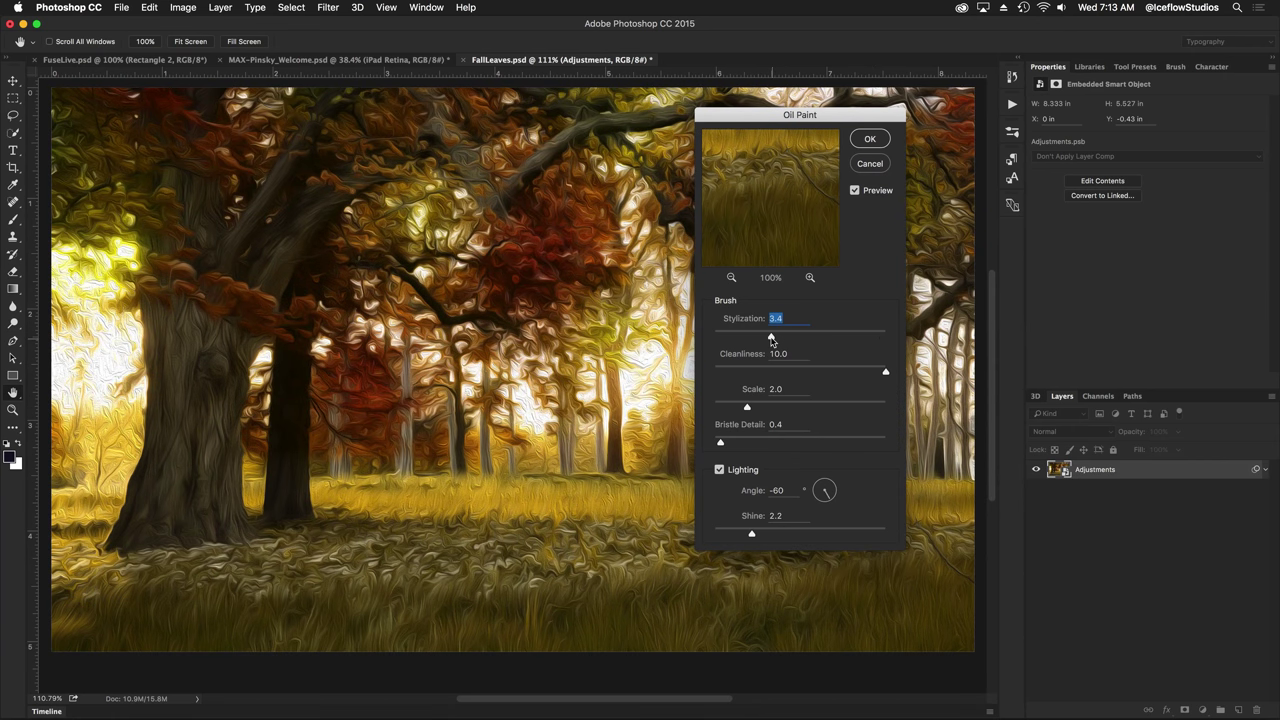
left_click_drag(752, 533, 783, 534)
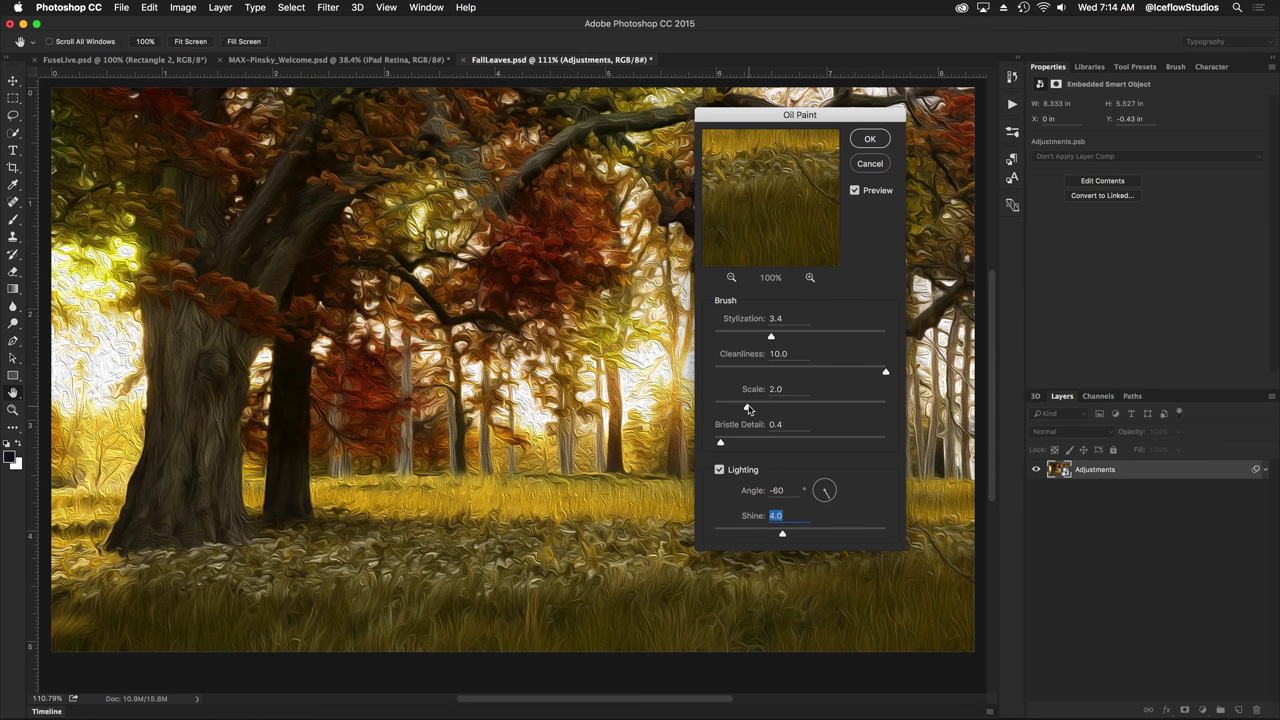
left_click_drag(746, 405, 763, 407)
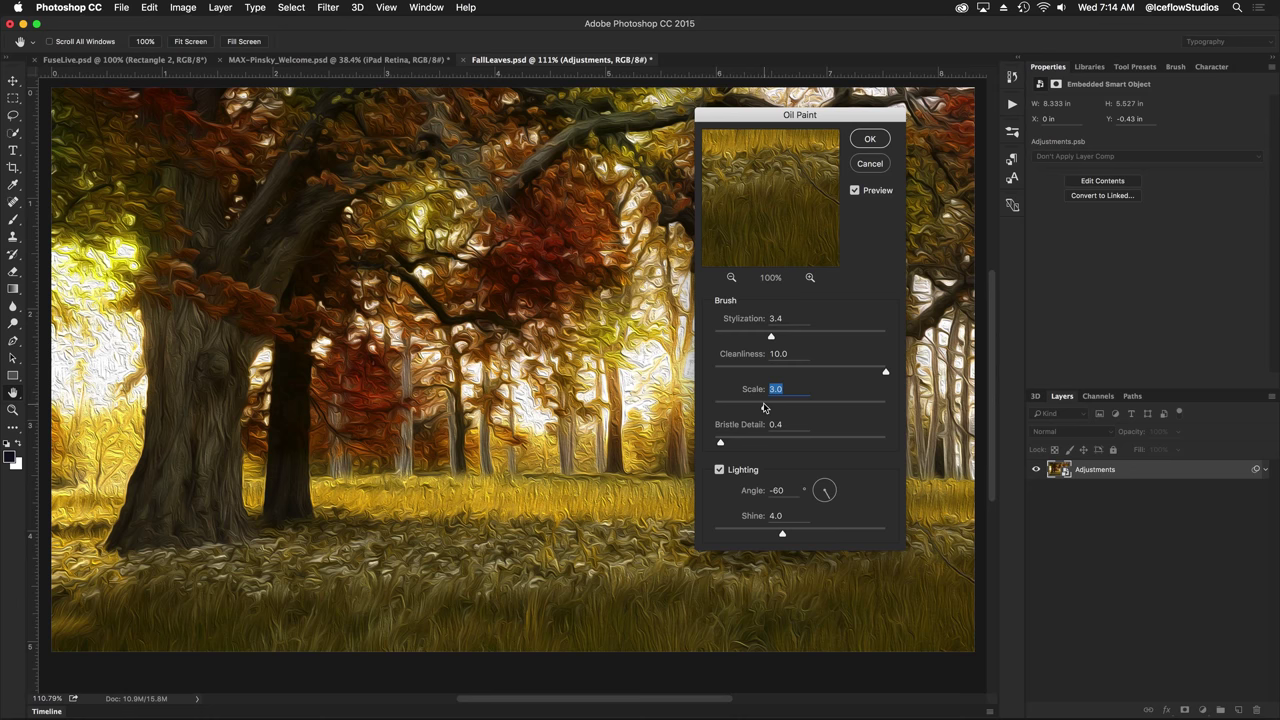
left_click(872, 138)
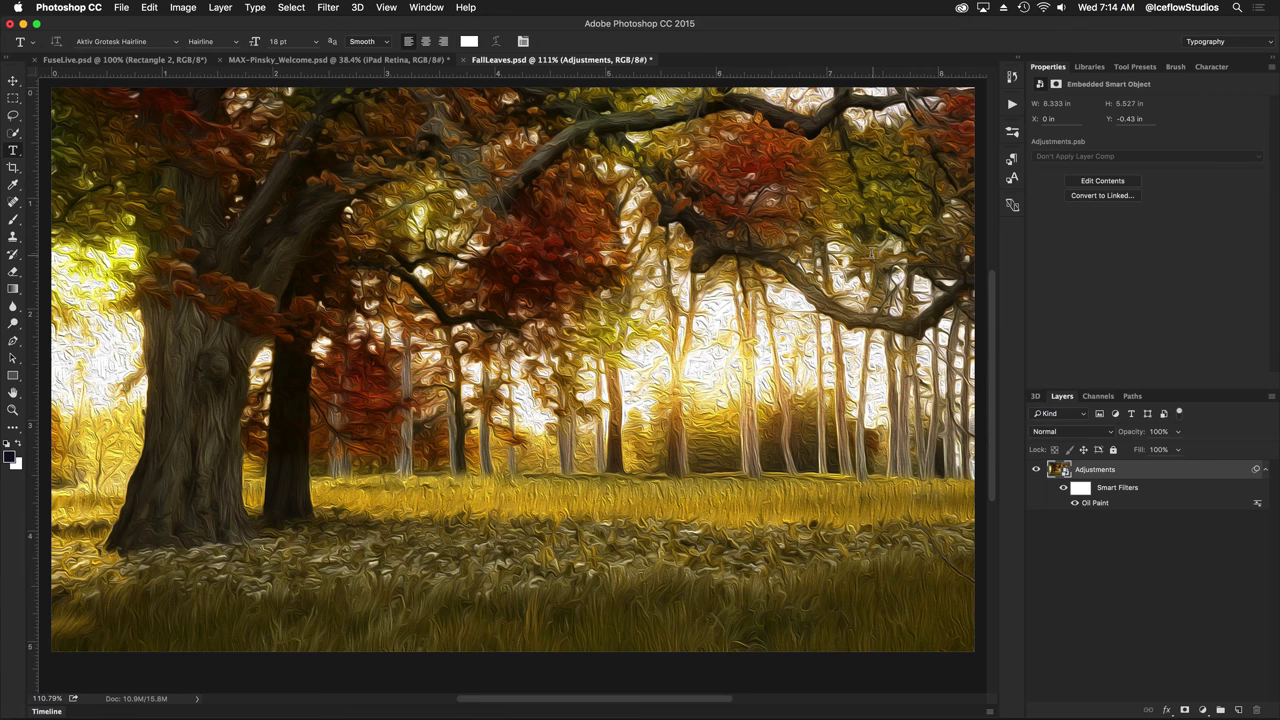
Switch to the Move tool (V) and show the Libraries panel for Adobe Stock images
key("v")
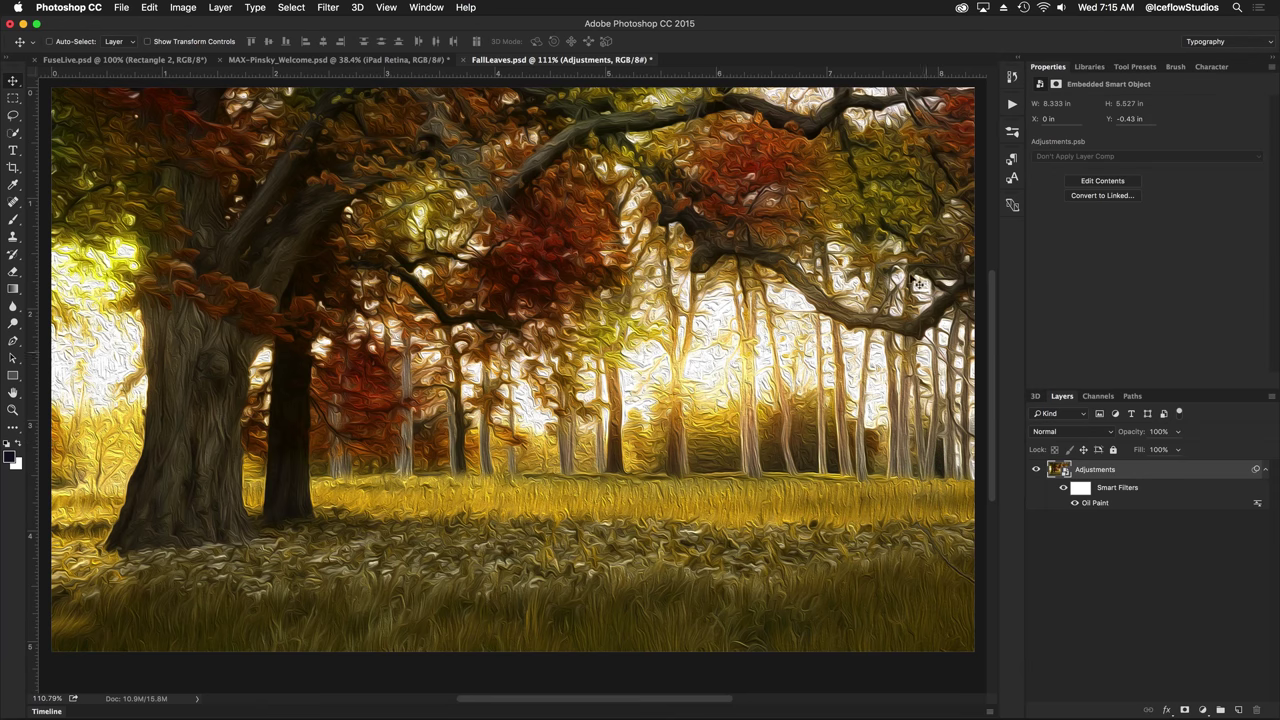
left_click(1098, 67)
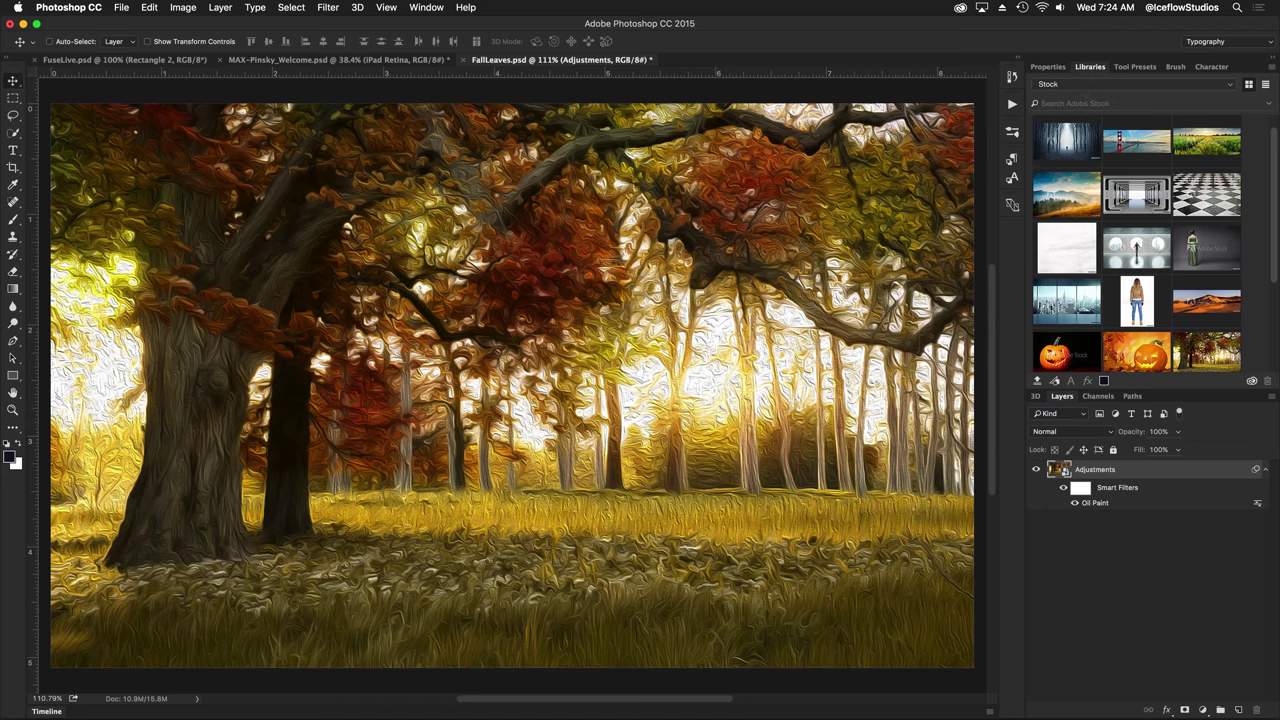
Search Adobe Stock for 'Picture Frame' and license the Massive Antique gold frame image
left_click(1121, 103)
type("Pictu")
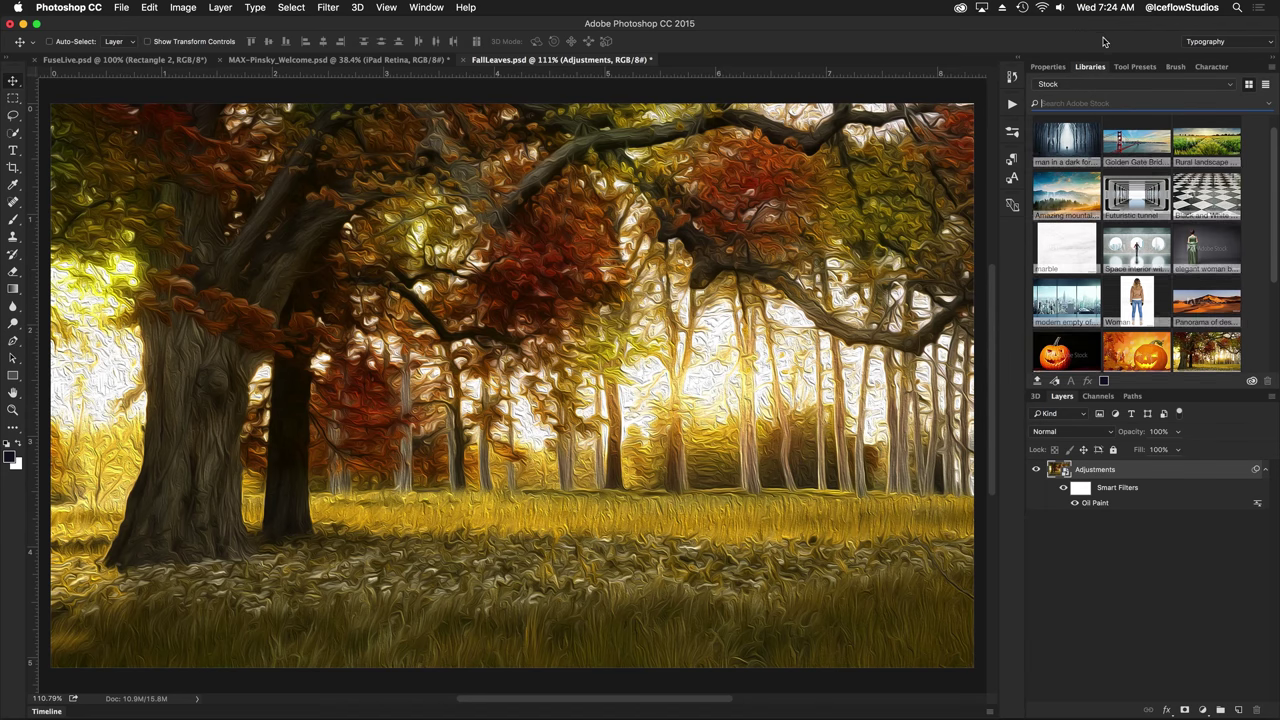
type("re Frame")
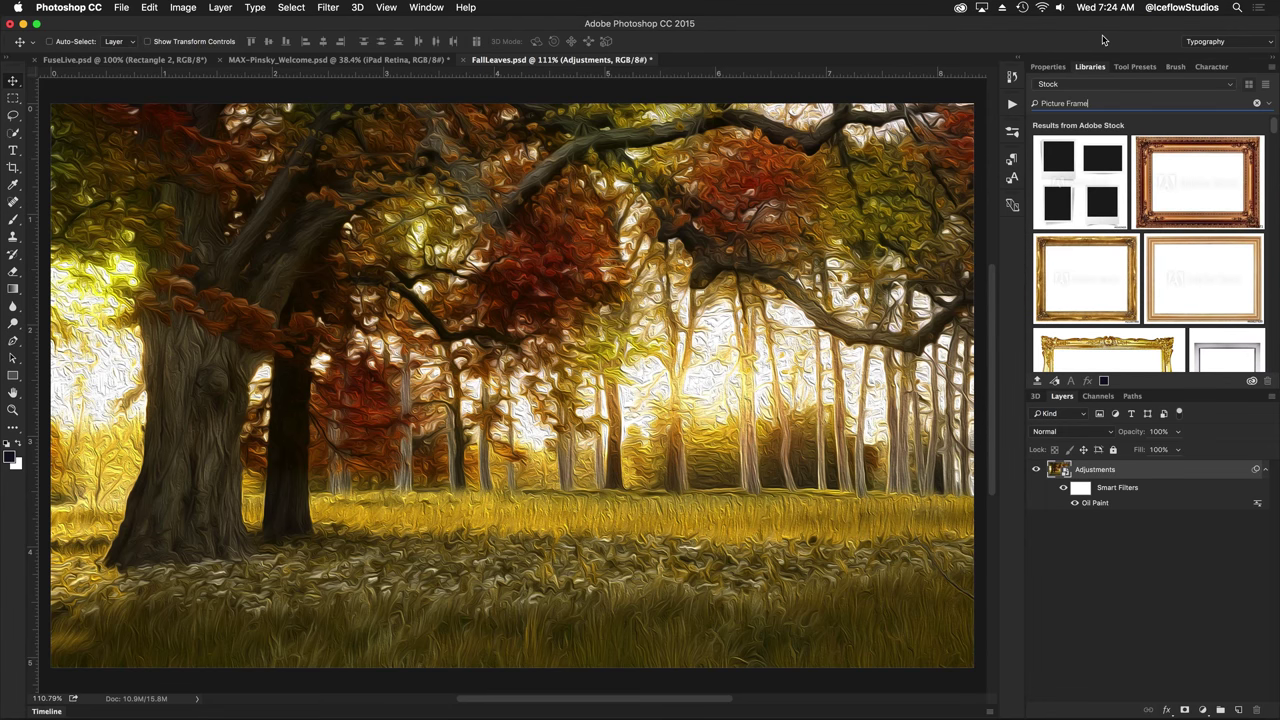
scroll(1161, 127, "down", 10)
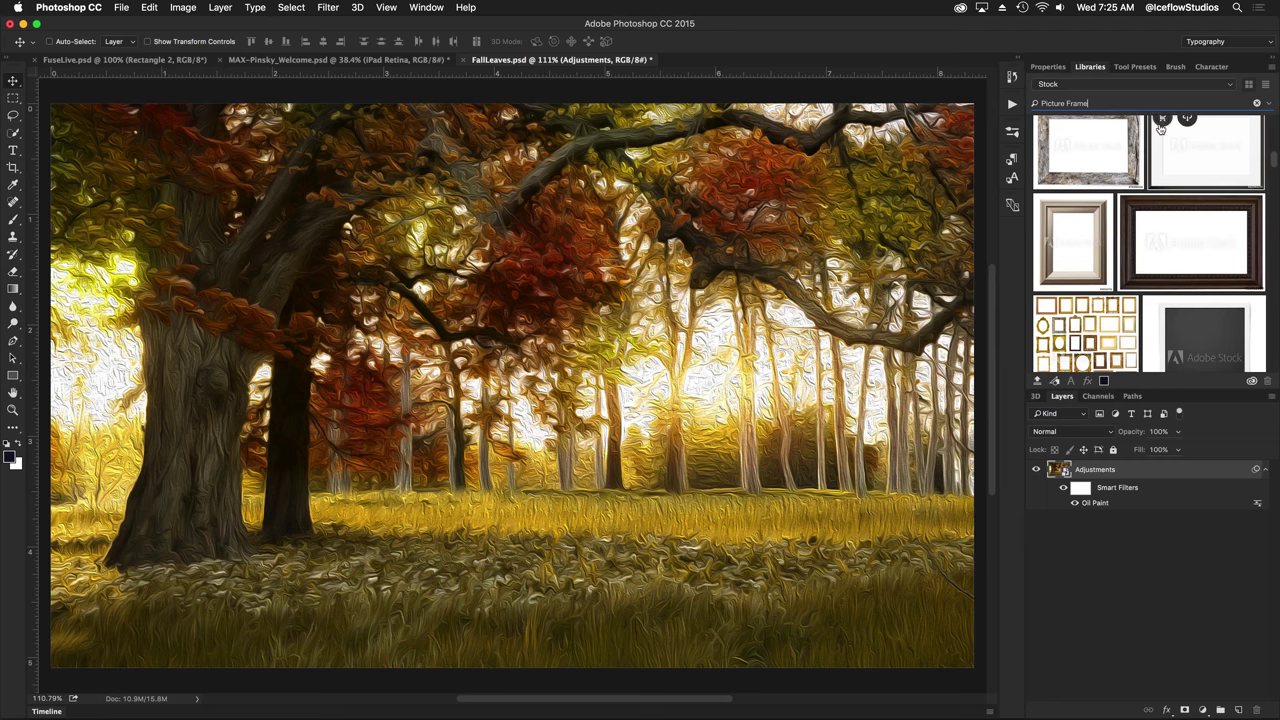
scroll(1161, 127, "up", 10)
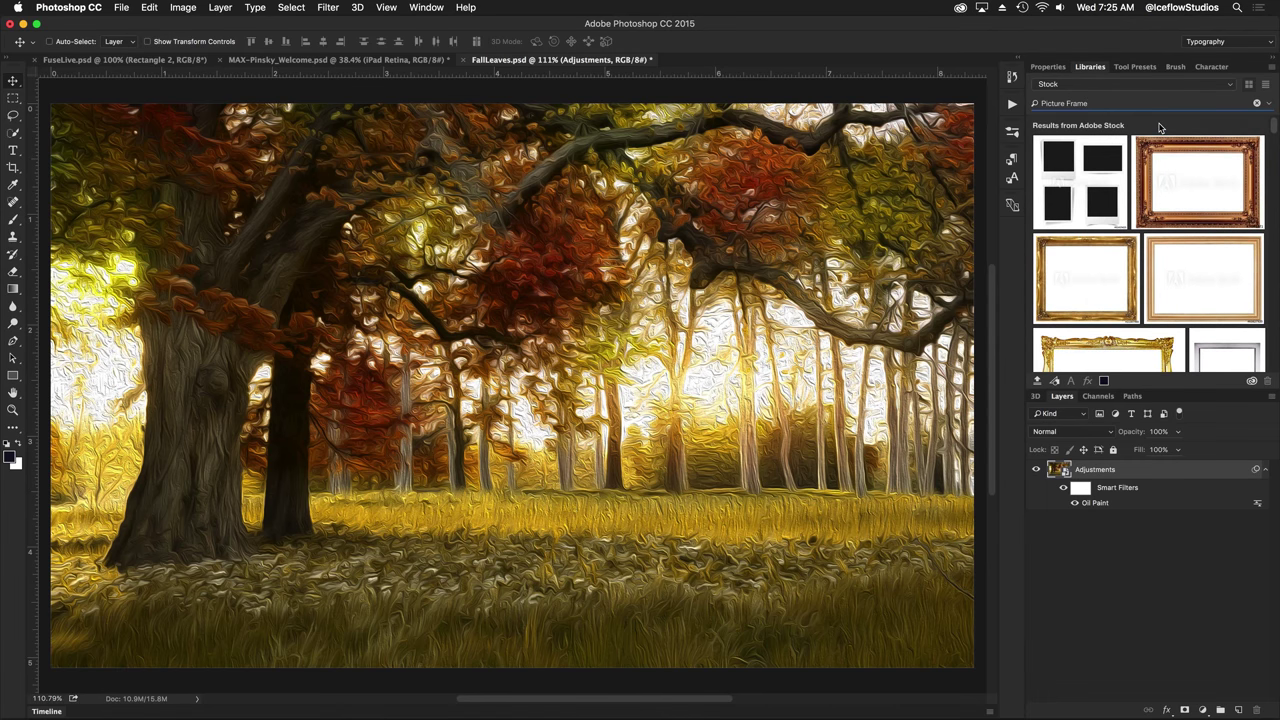
mouse_move(1166, 146)
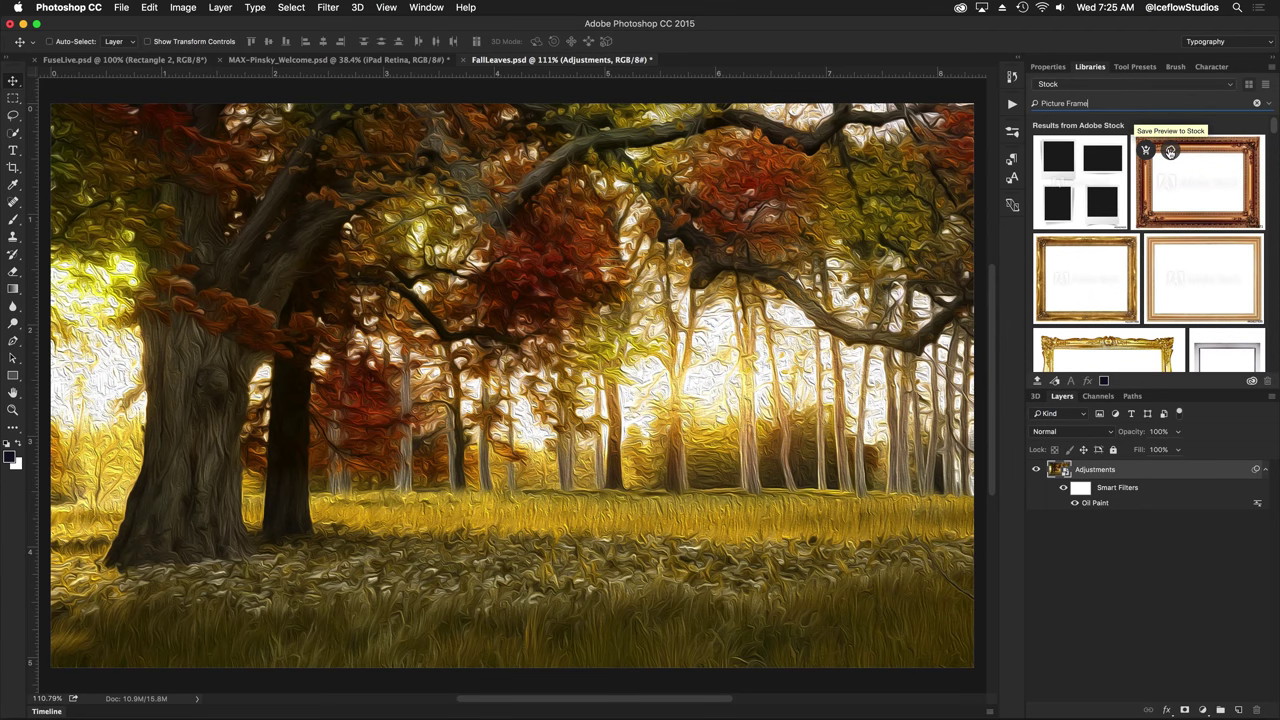
left_click(1170, 151)
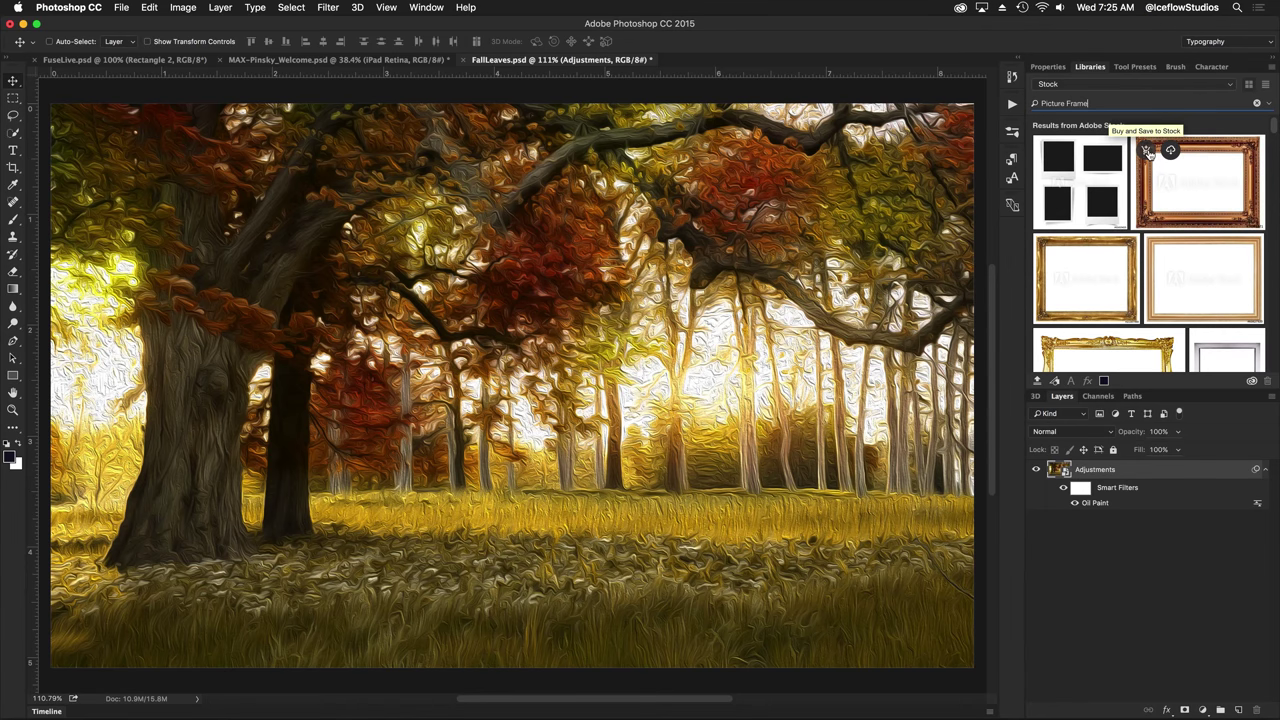
left_click(1148, 153)
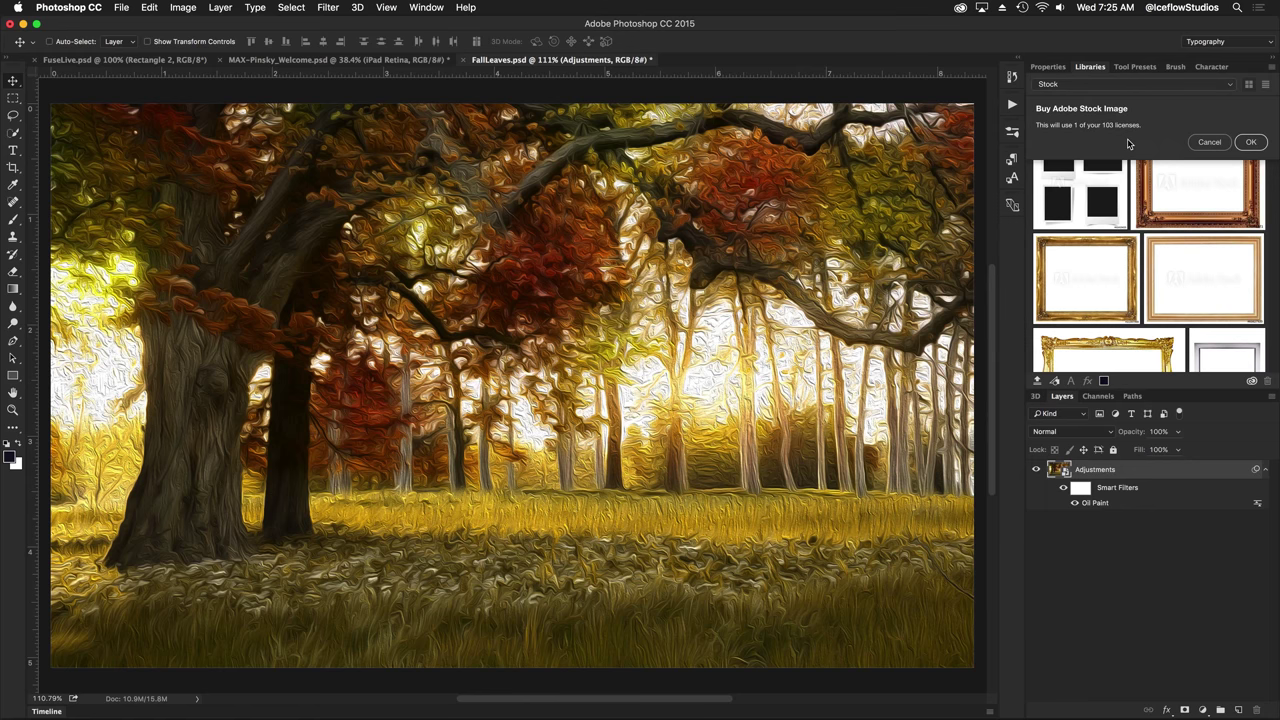
left_click(1252, 142)
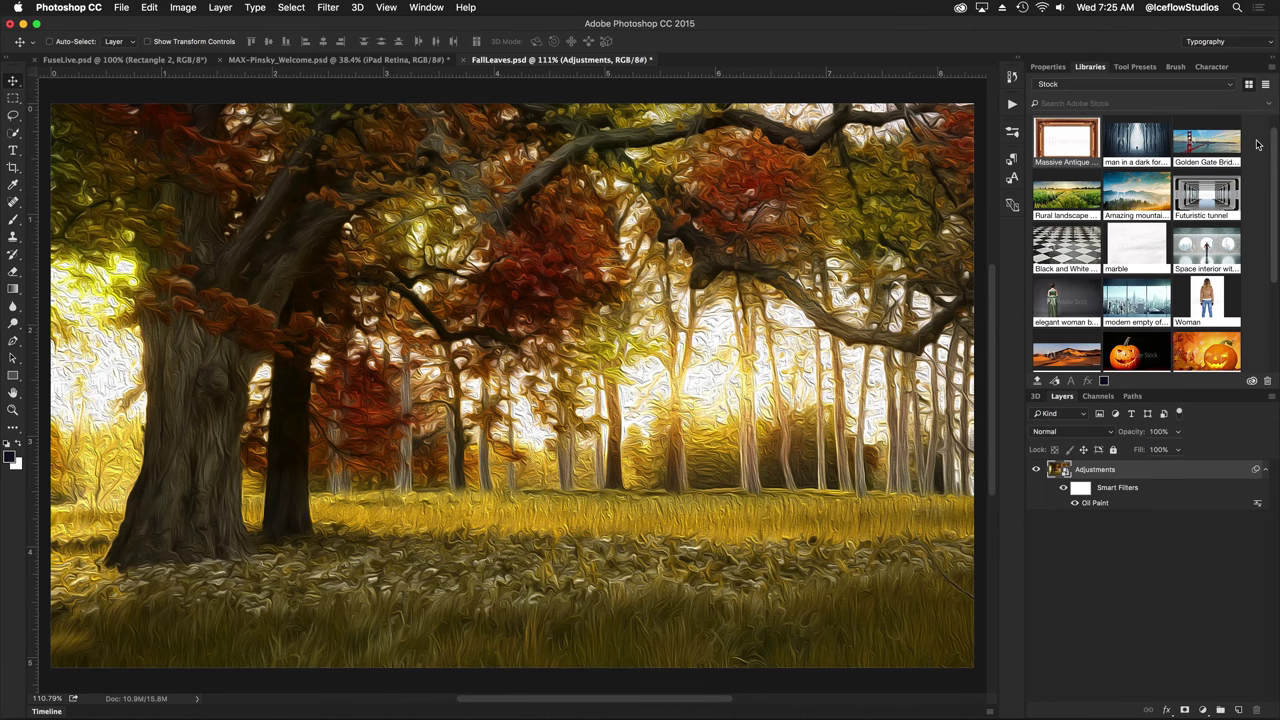
Drag the Massive Antique Gold Picture Frame from Libraries onto the FallLeaves painting
left_click_drag(1061, 145, 461, 349)
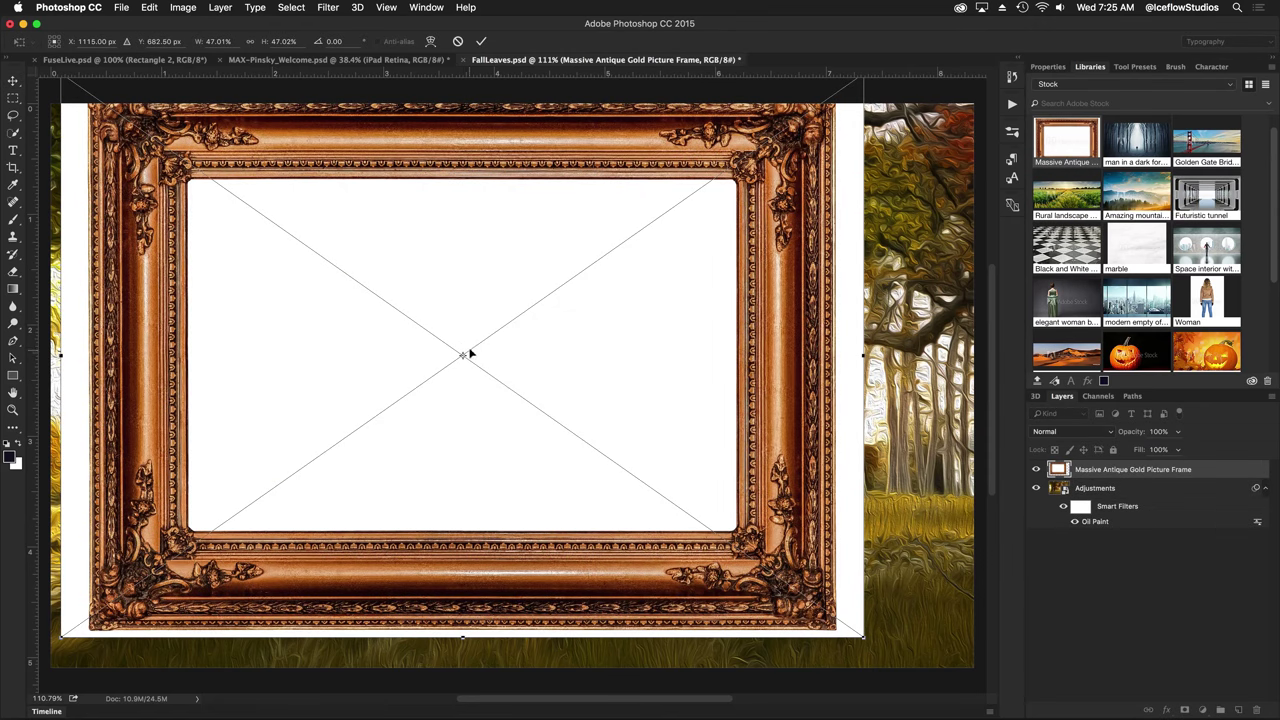